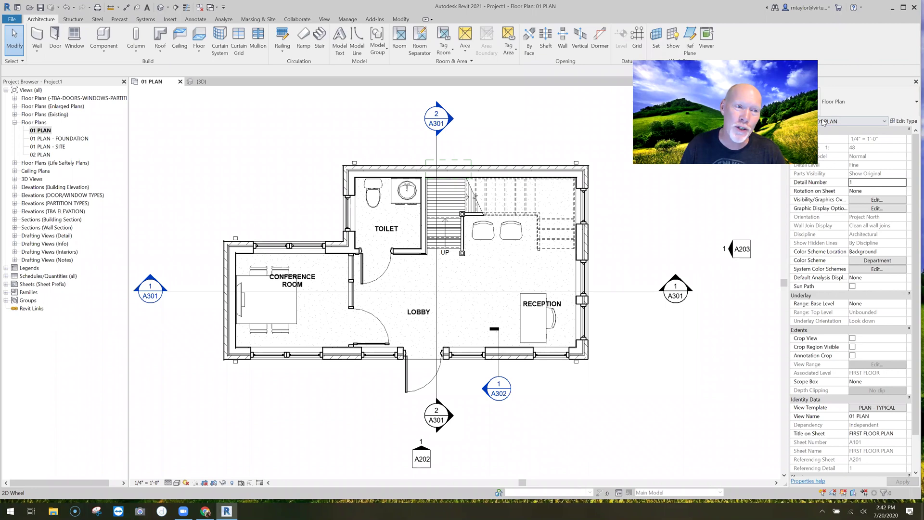
Open the 3D view and examine the building's front facade and roof from a corner angle
{"action": "left_click", "coordinate": [201, 81]}
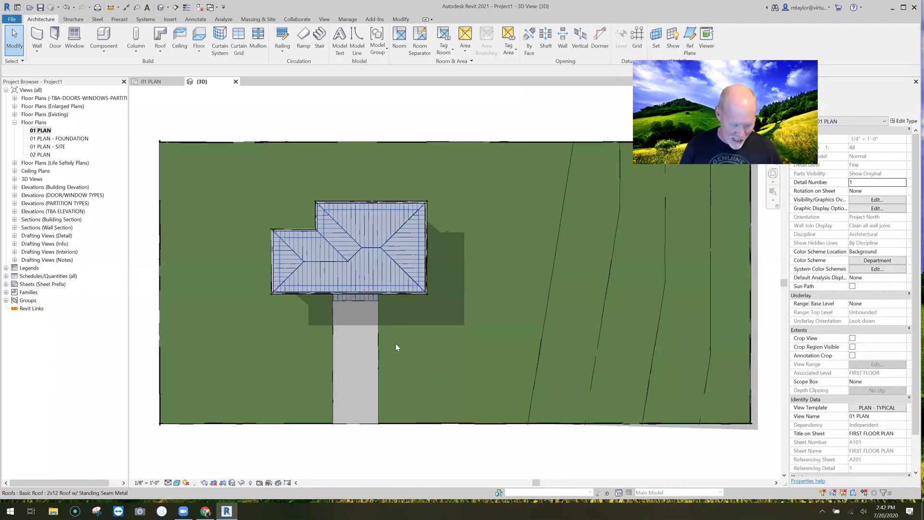
{"action": "left_click", "coordinate": [375, 295]}
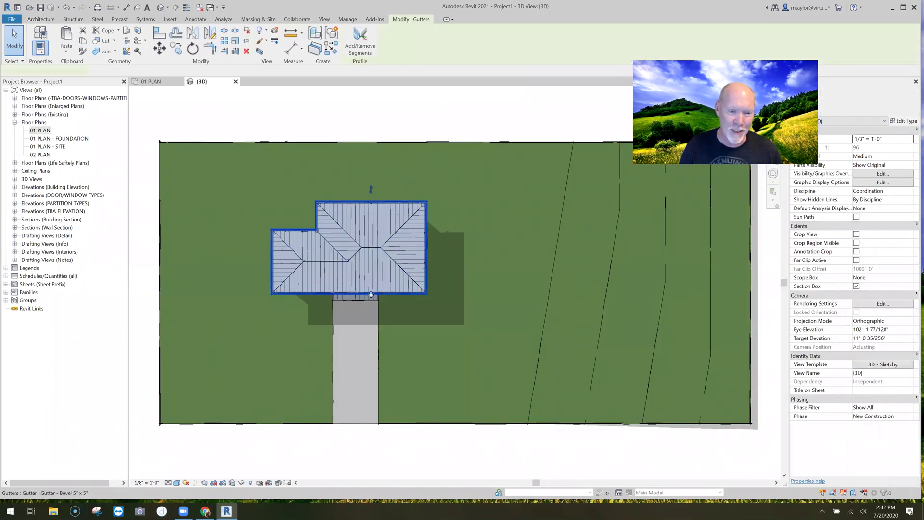
{"action": "middle_click_drag", "start_coordinate": [427, 268], "coordinate": [444, 206], "text": "shift"}
{"action": "scroll", "coordinate": [367, 293], "scroll_direction": "up", "scroll_amount": 5}
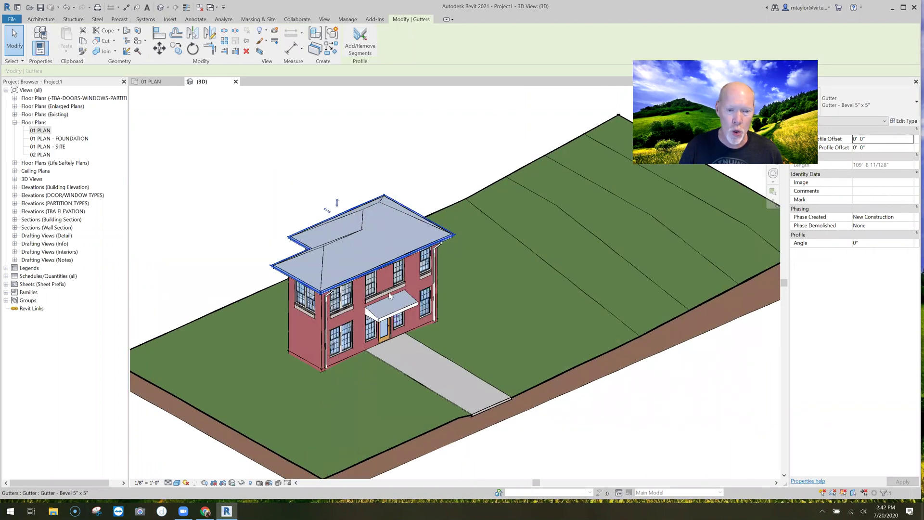
{"action": "key", "text": "Escape"}
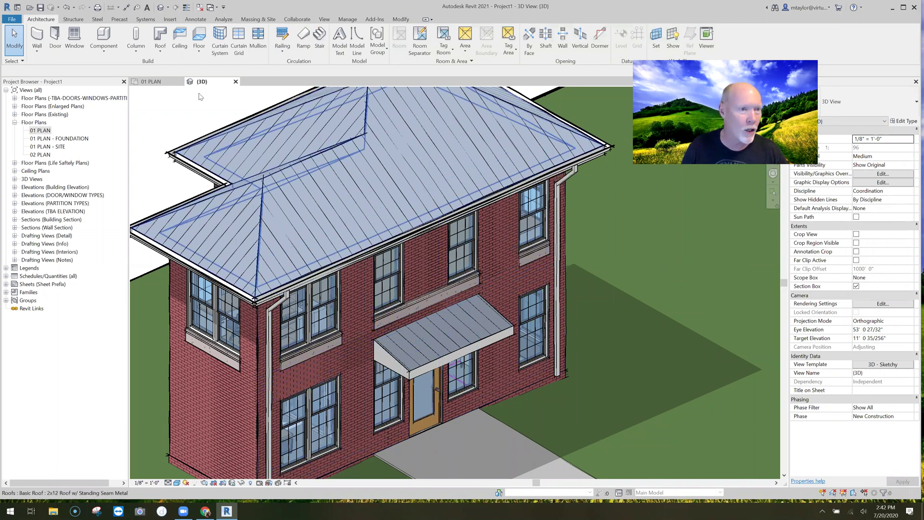
Return to the 01 PLAN view and inspect the 6" Concrete Slab floor's extent across the rooms
{"action": "left_click", "coordinate": [154, 80]}
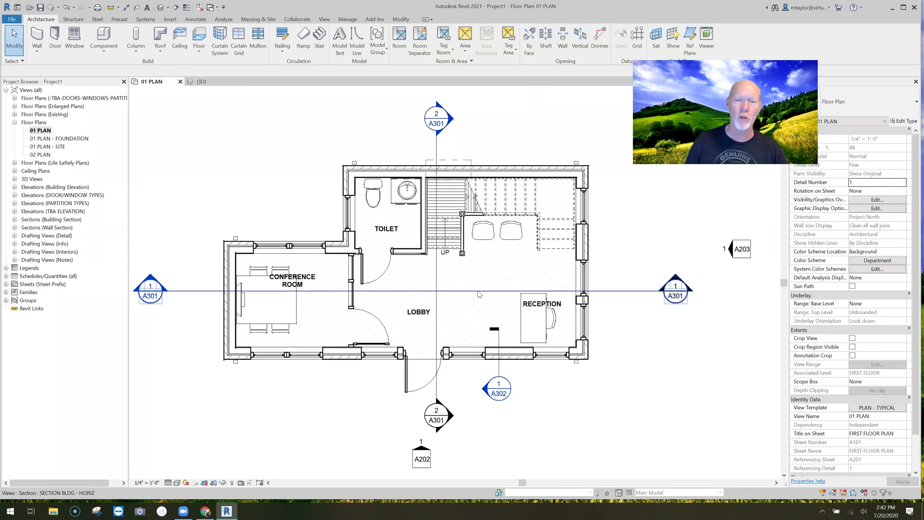
{"action": "left_click", "coordinate": [474, 280]}
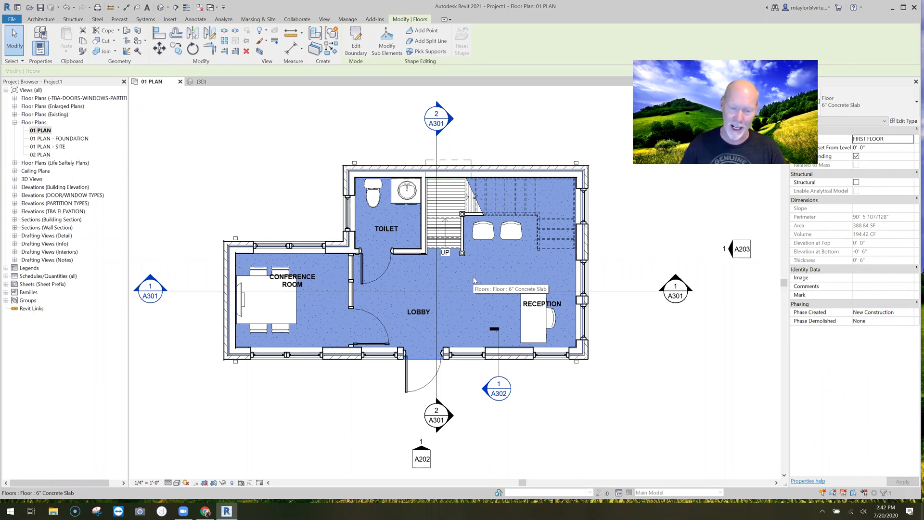
{"action": "key", "text": "Escape"}
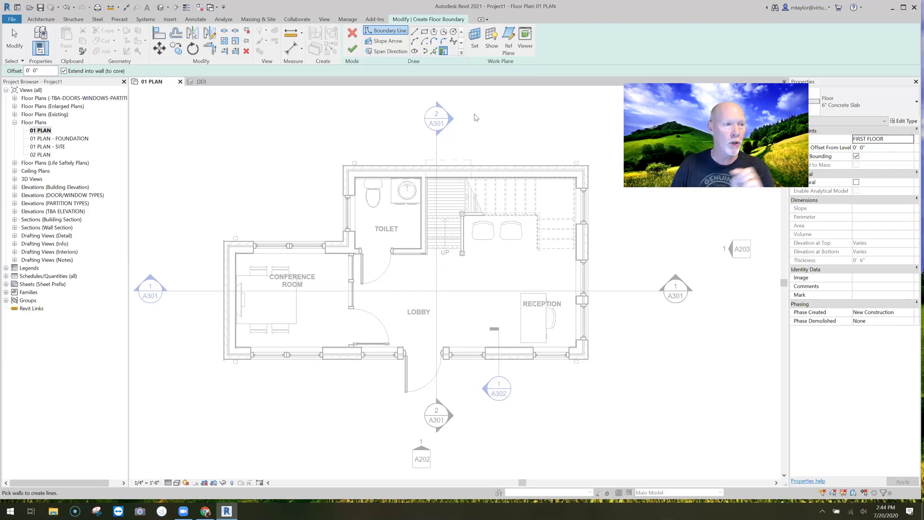
Place a floor boundary line on the inner face of the toilet room's exterior window wall using Pick Walls
{"action": "scroll", "coordinate": [340, 173], "scroll_direction": "up", "scroll_amount": 3}
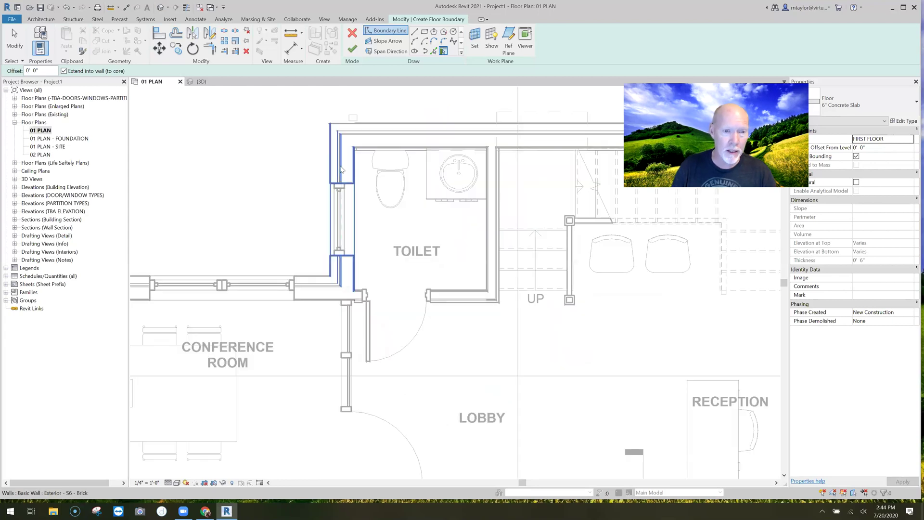
{"action": "scroll", "coordinate": [354, 219], "scroll_direction": "up", "scroll_amount": 3}
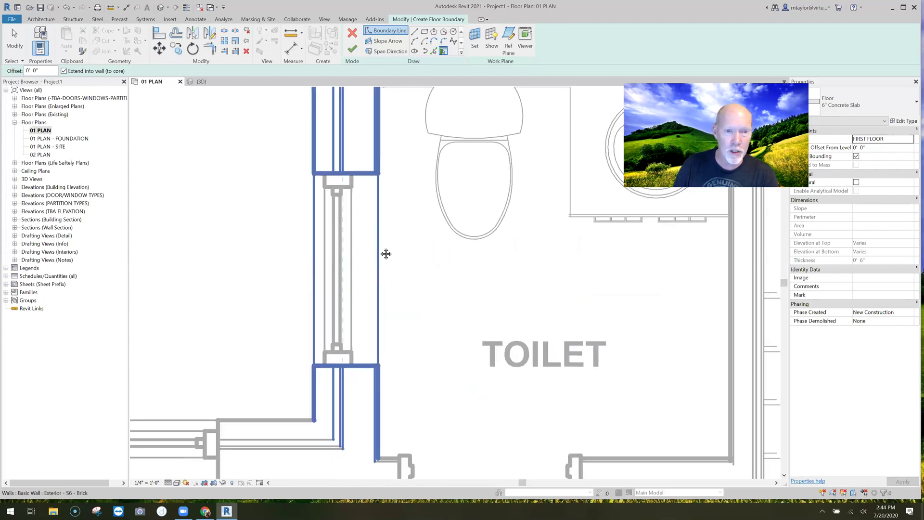
{"action": "scroll", "coordinate": [385, 253], "scroll_direction": "down", "scroll_amount": 2}
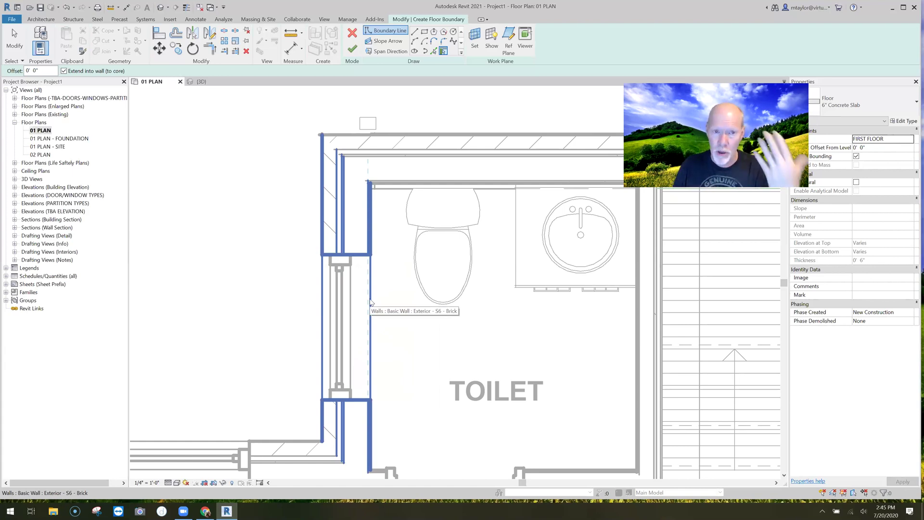
{"action": "left_click", "coordinate": [369, 260]}
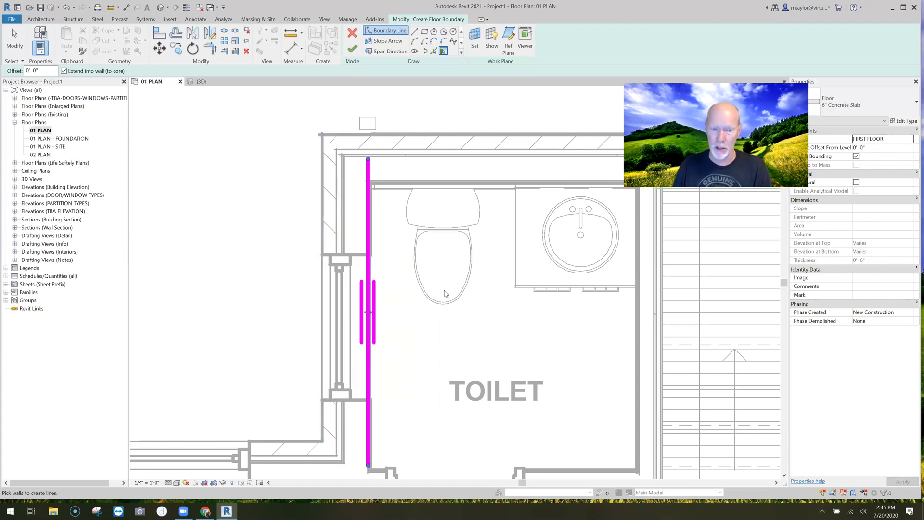
{"action": "scroll", "coordinate": [443, 295], "scroll_direction": "down", "scroll_amount": 4}
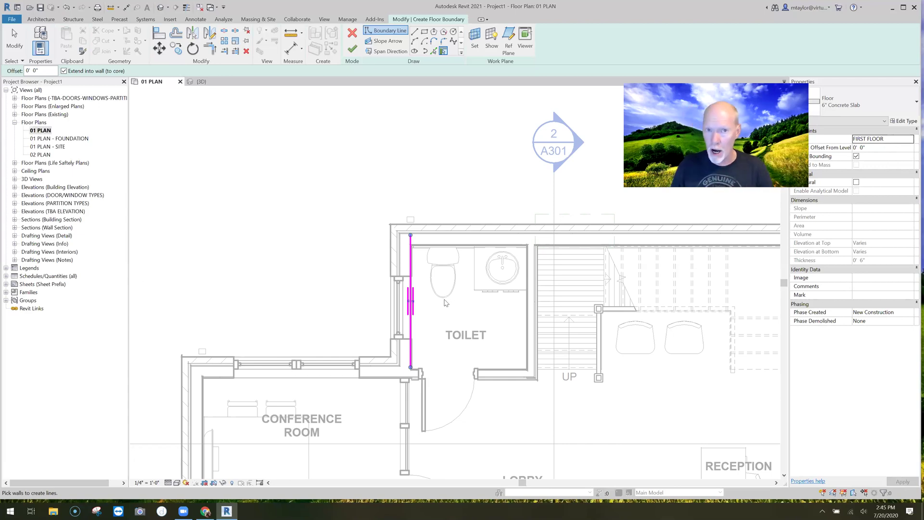
{"action": "scroll", "coordinate": [444, 300], "scroll_direction": "down", "scroll_amount": 3}
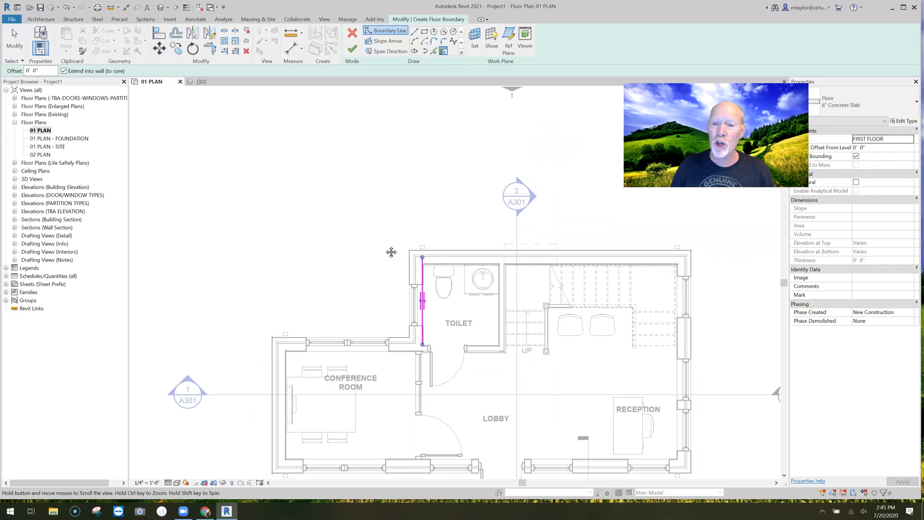
Complete the closed floor boundary along the inner faces of the remaining exterior walls using Pick Walls
{"action": "middle_click_drag", "start_coordinate": [373, 242], "coordinate": [332, 209]}
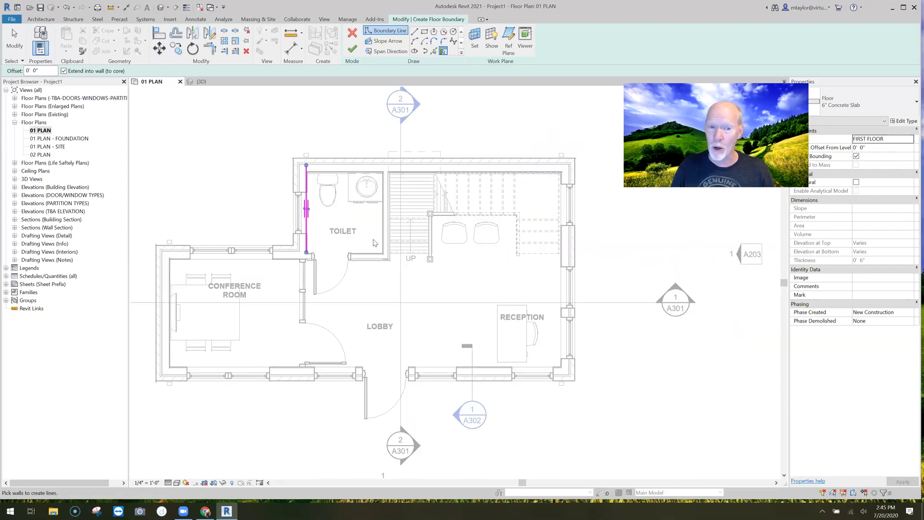
{"action": "left_click", "coordinate": [495, 160]}
{"action": "left_click", "coordinate": [571, 237]}
{"action": "left_click", "coordinate": [298, 378]}
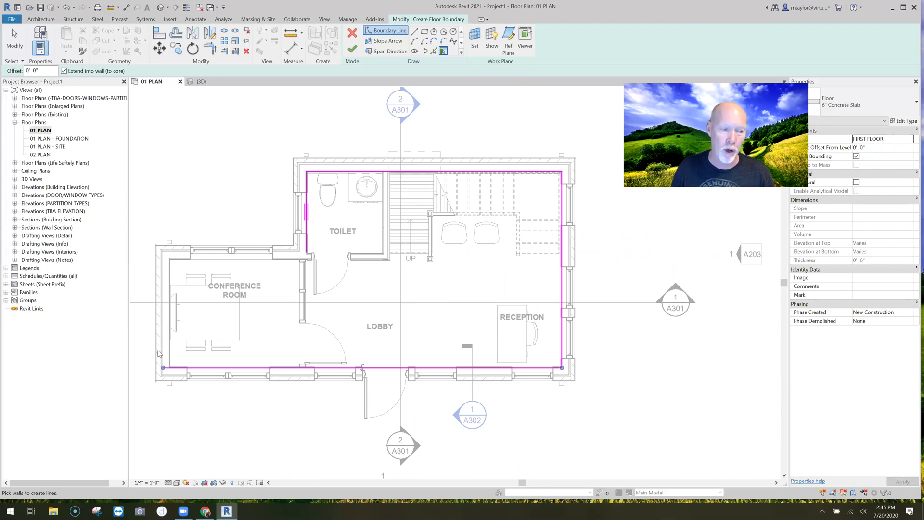
{"action": "left_click", "coordinate": [162, 310]}
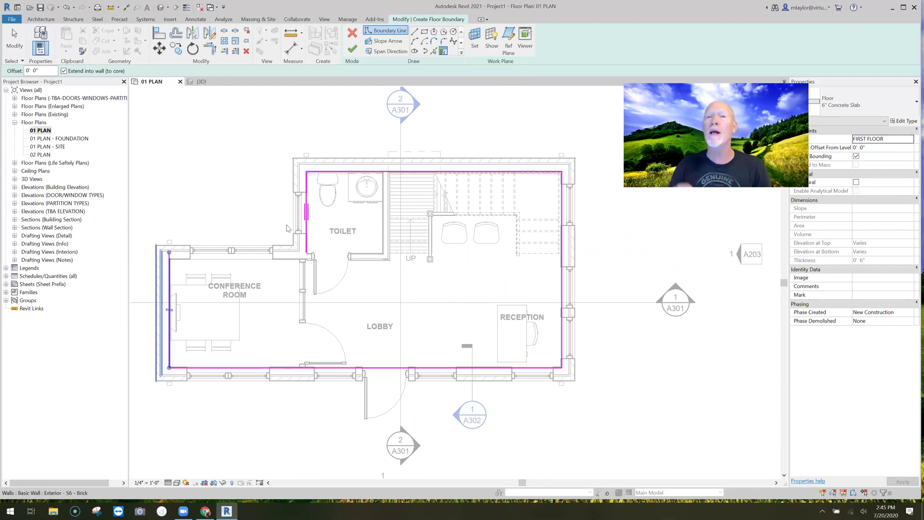
{"action": "left_click", "coordinate": [282, 252]}
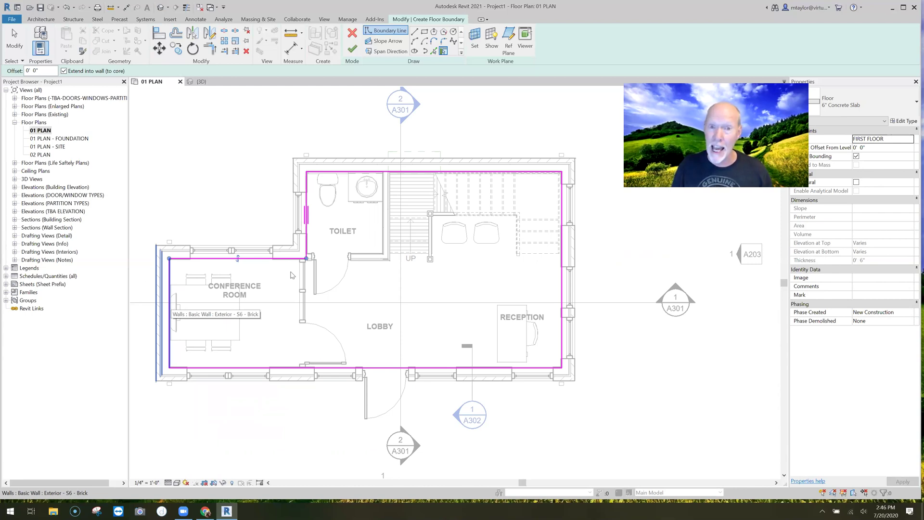
{"action": "scroll", "coordinate": [259, 279], "scroll_direction": "down", "scroll_amount": 1}
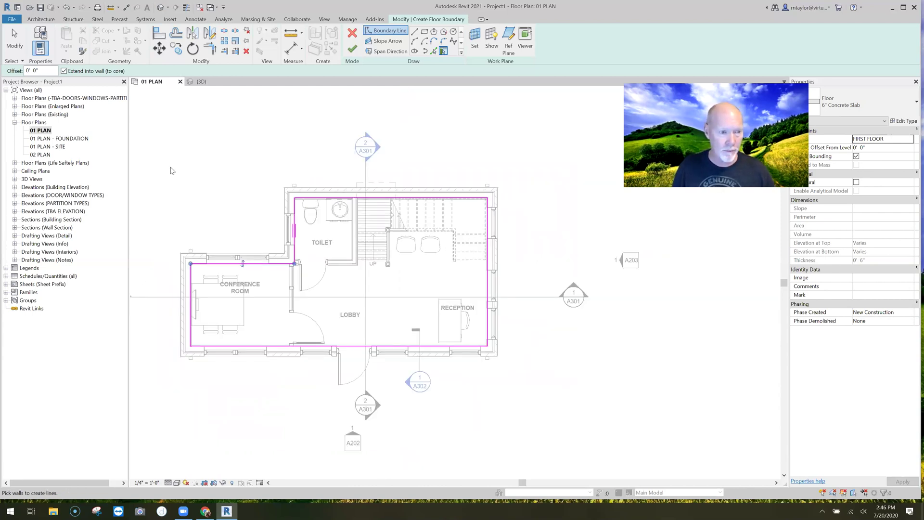
Select the entire chain of inner-face floor boundary lines and delete it
{"action": "key", "text": "Escape"}
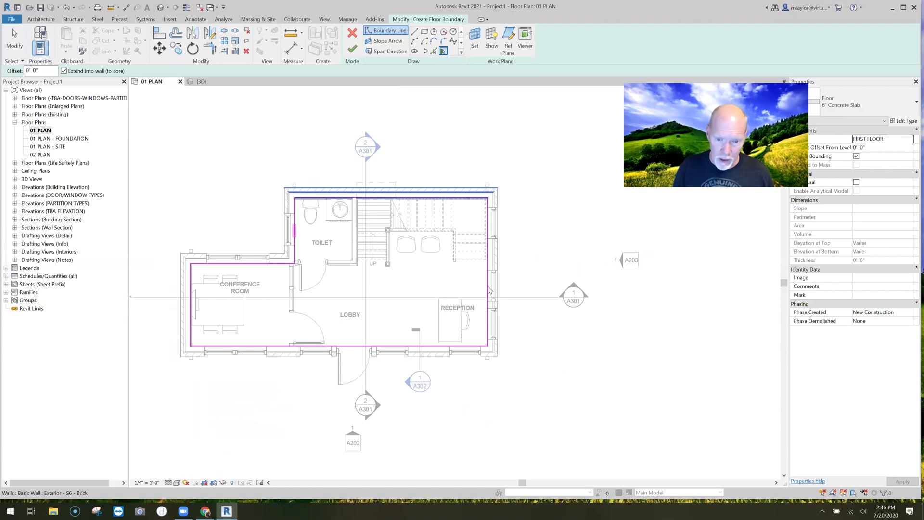
{"action": "scroll", "coordinate": [489, 289], "scroll_direction": "up", "scroll_amount": 4}
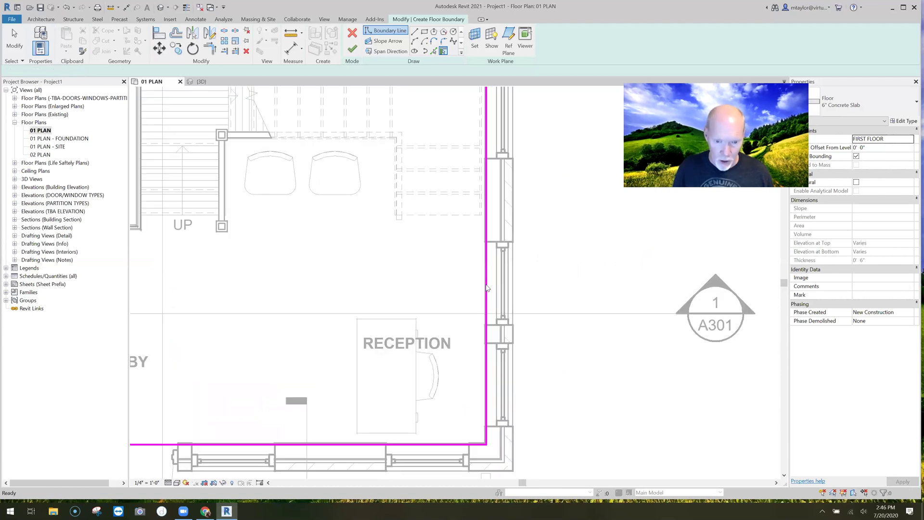
{"action": "key", "text": "Escape"}
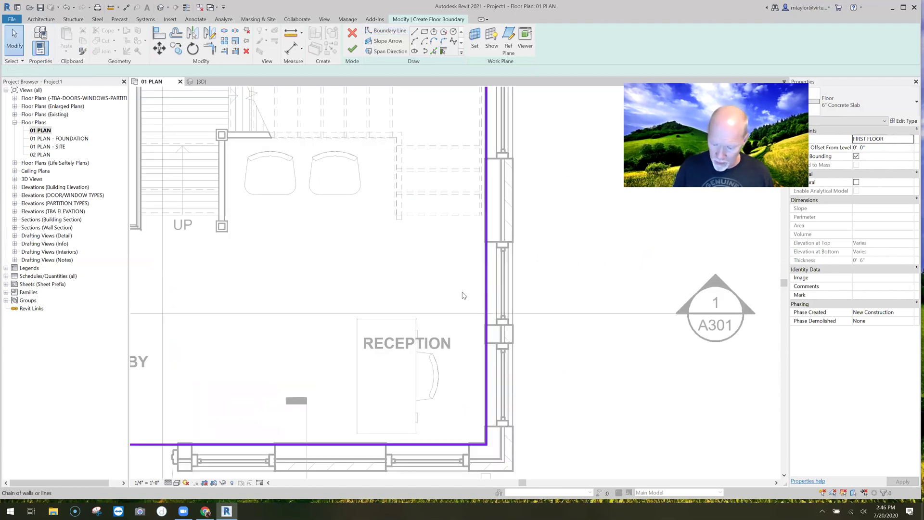
{"action": "left_click", "coordinate": [463, 295]}
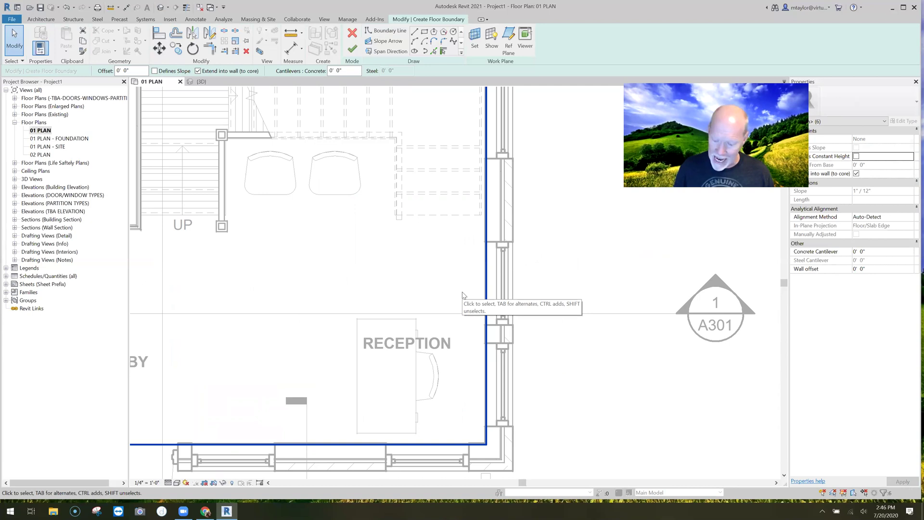
{"action": "left_click", "coordinate": [396, 277]}
{"action": "scroll", "coordinate": [396, 285], "scroll_direction": "down", "scroll_amount": 3}
{"action": "middle_click_drag", "start_coordinate": [395, 284], "coordinate": [514, 282]}
Restart the floor boundary with Pick Walls, placing a line at the core face of the toilet room's exterior window wall
{"action": "left_click", "coordinate": [383, 40]}
{"action": "left_click", "coordinate": [443, 51]}
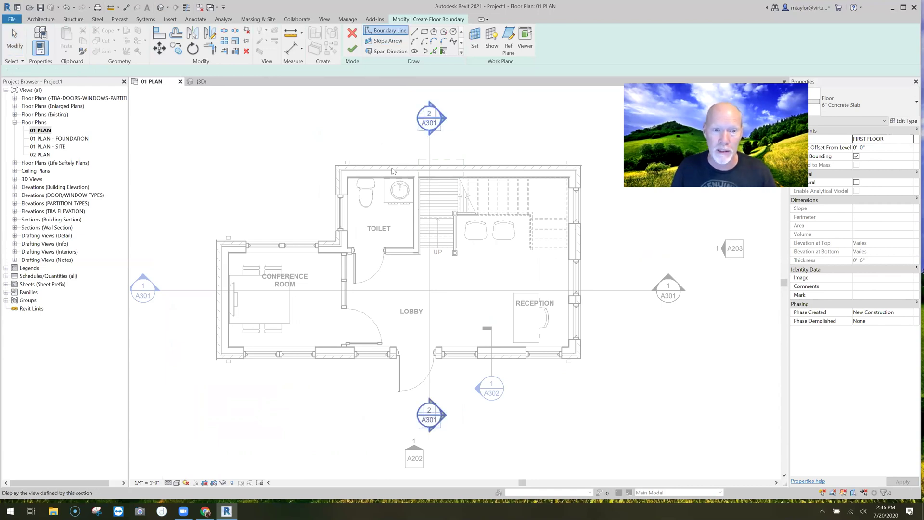
{"action": "scroll", "coordinate": [252, 188], "scroll_direction": "up", "scroll_amount": 5}
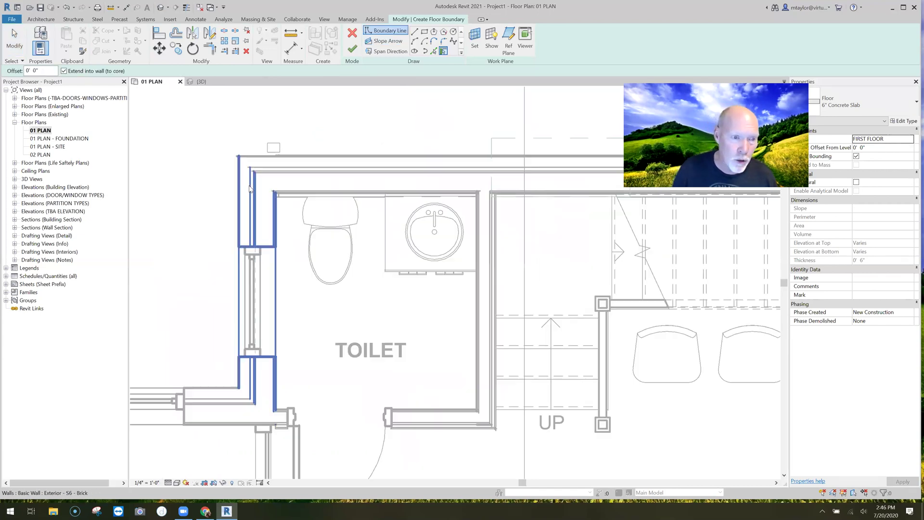
{"action": "left_click", "coordinate": [253, 212]}
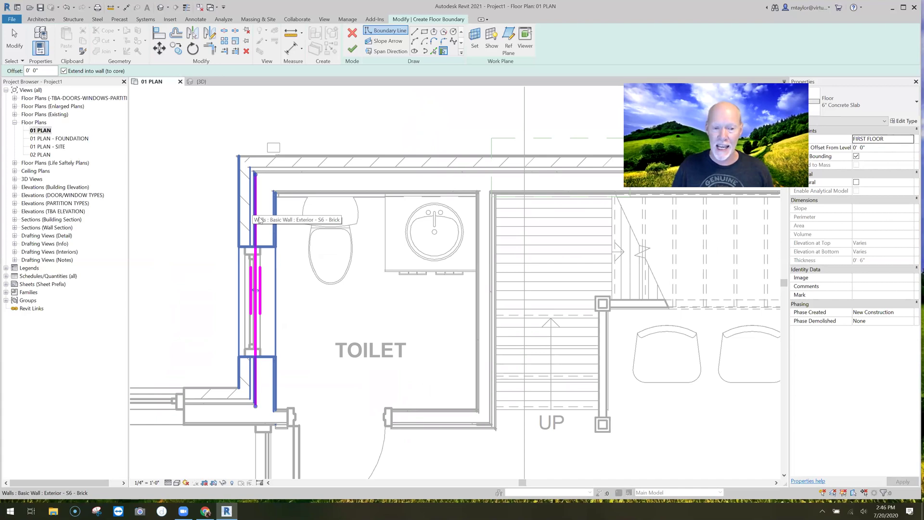
Close the floor boundary by picking the remaining exterior walls around the building at their core faces
{"action": "scroll", "coordinate": [283, 204], "scroll_direction": "down", "scroll_amount": 5}
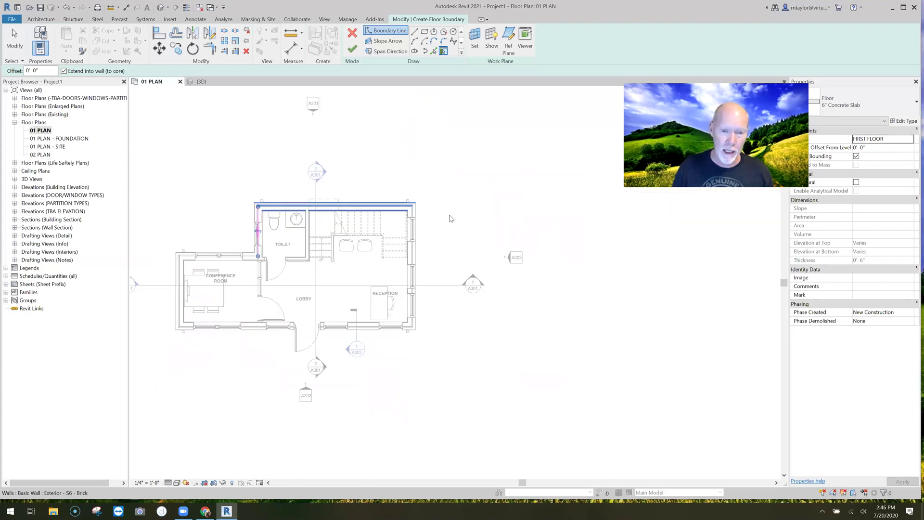
{"action": "left_click", "coordinate": [346, 336]}
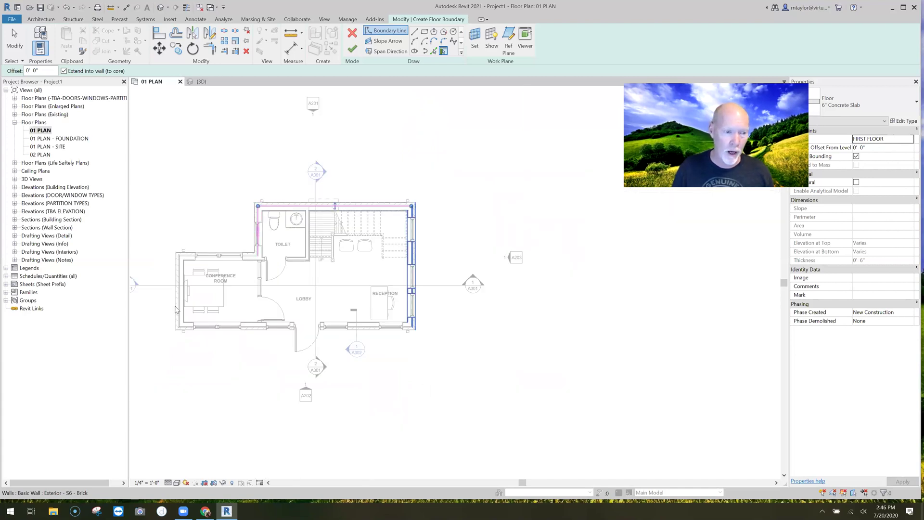
{"action": "left_click", "coordinate": [250, 232]}
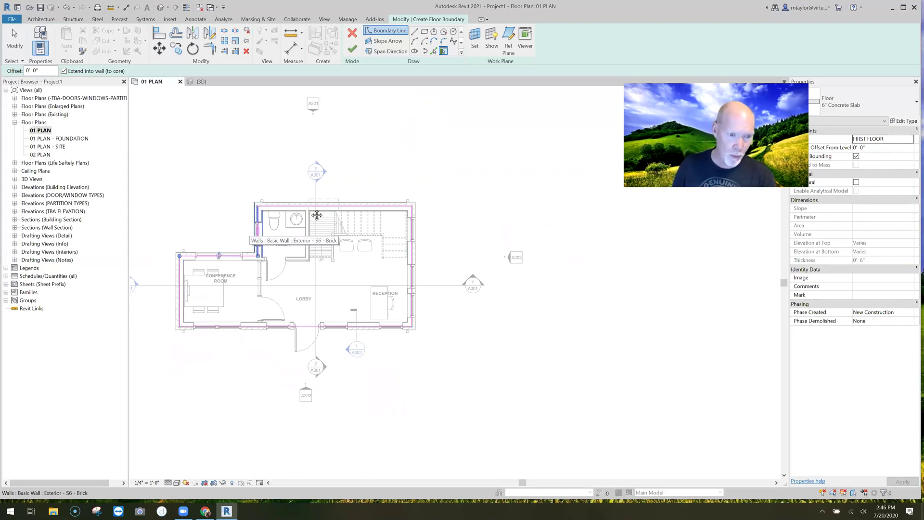
Finish the 6" Concrete Slab floor sketch without attaching the walls to the floor's bottom
{"action": "scroll", "coordinate": [265, 243], "scroll_direction": "up", "scroll_amount": 2}
{"action": "middle_click_drag", "start_coordinate": [368, 188], "coordinate": [423, 187]}
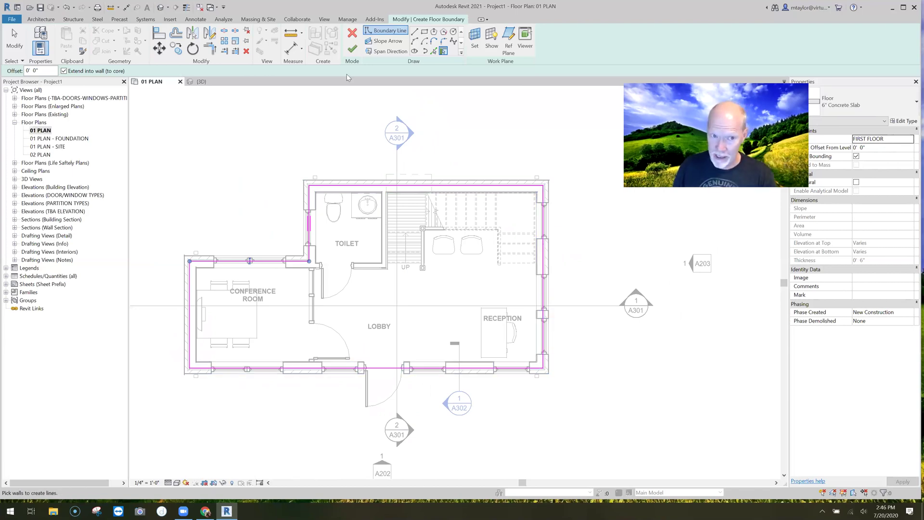
{"action": "left_click", "coordinate": [352, 49]}
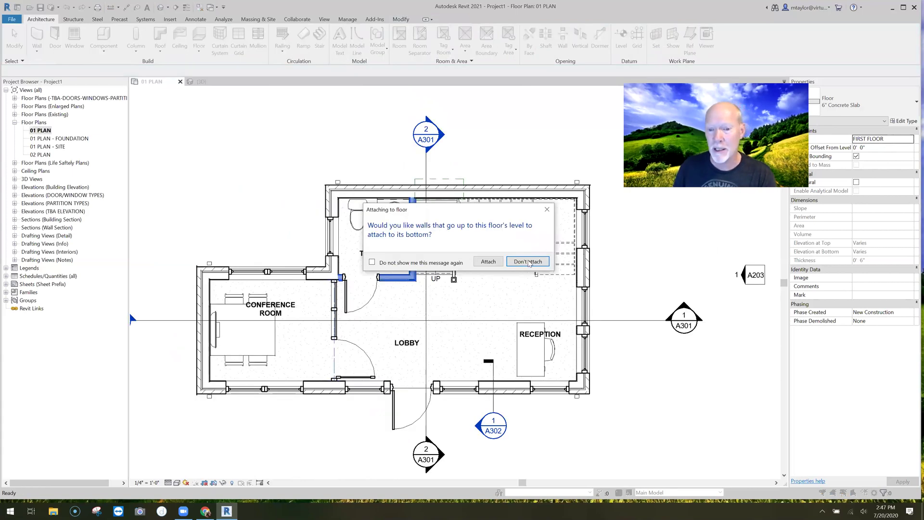
{"action": "key", "text": "Return"}
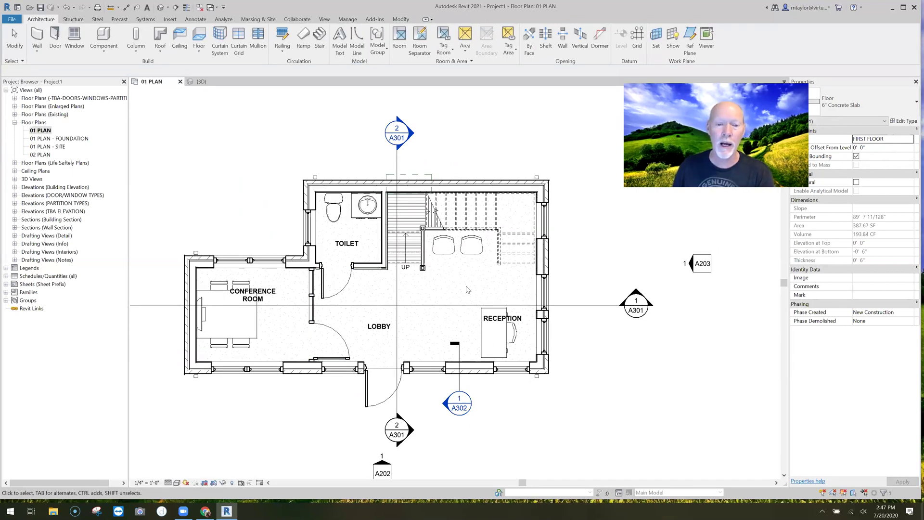
Open the 6" concrete slab floor's boundary for editing, focusing on the line crossing the entrance door
{"action": "scroll", "coordinate": [569, 286], "scroll_direction": "down", "scroll_amount": 1}
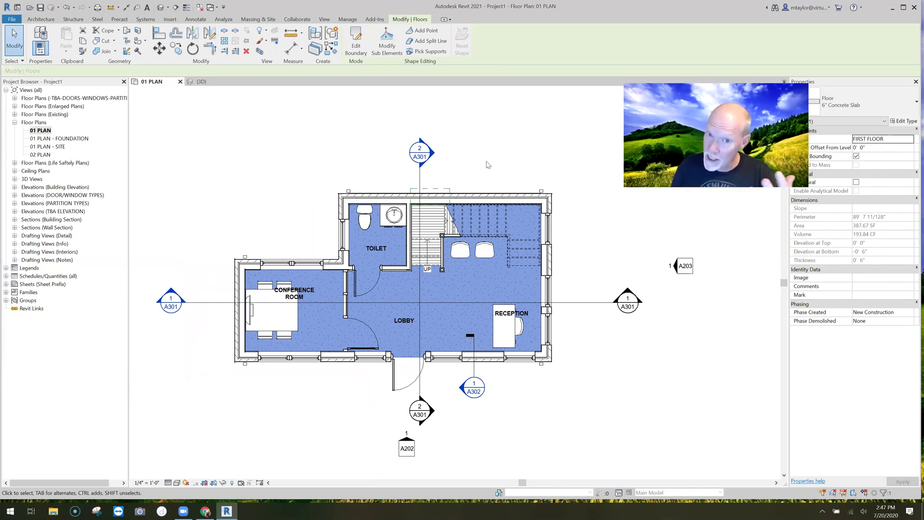
{"action": "left_click", "coordinate": [358, 43]}
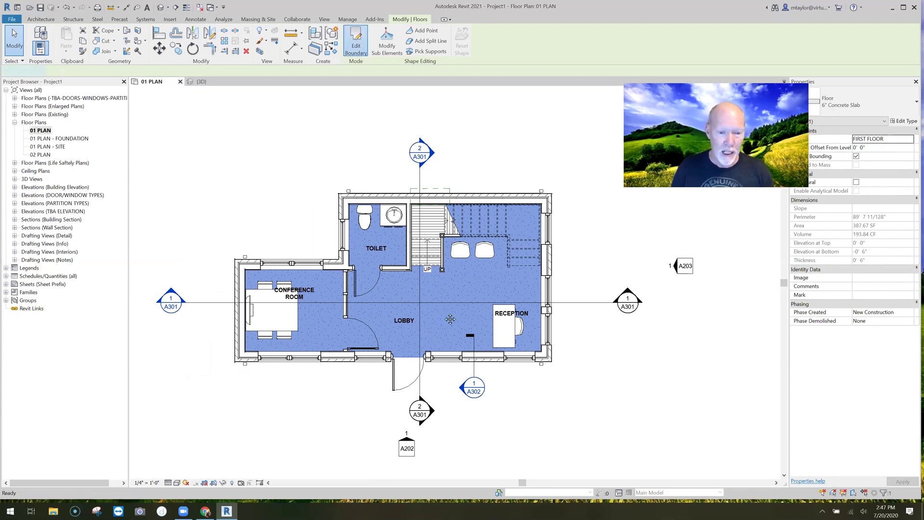
{"action": "scroll", "coordinate": [429, 338], "scroll_direction": "up", "scroll_amount": 2}
{"action": "scroll", "coordinate": [446, 247], "scroll_direction": "up", "scroll_amount": 2}
{"action": "middle_click_drag", "start_coordinate": [445, 247], "coordinate": [439, 245]}
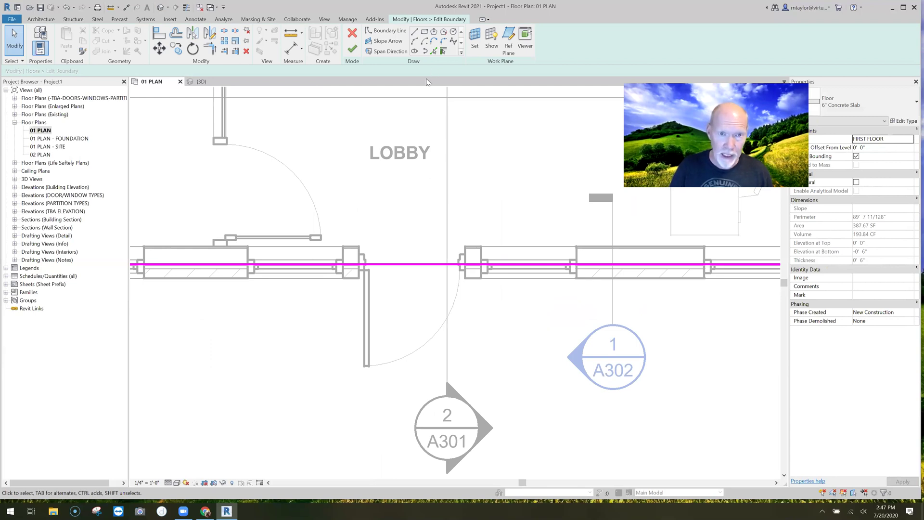
{"action": "middle_click_drag", "start_coordinate": [403, 203], "coordinate": [415, 173]}
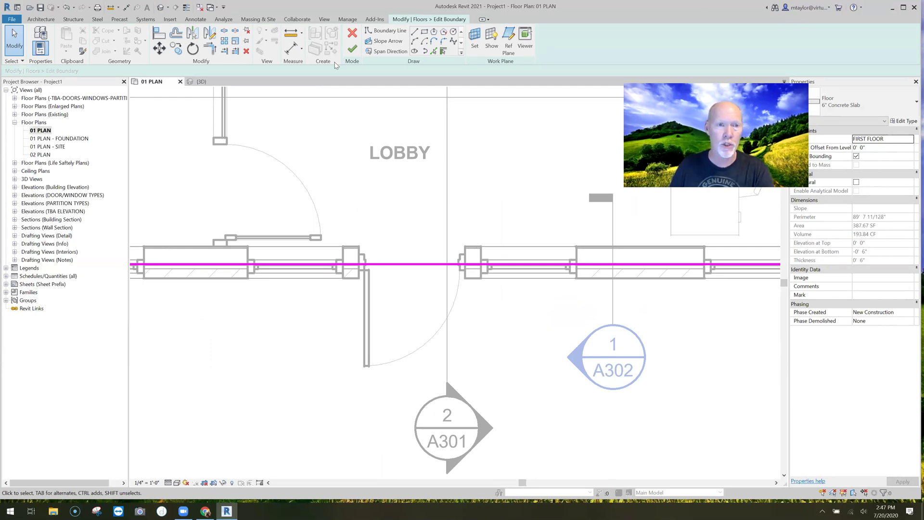
Split the floor boundary line at two points inside the entrance door opening and delete the segment between them
{"action": "left_click", "coordinate": [225, 31]}
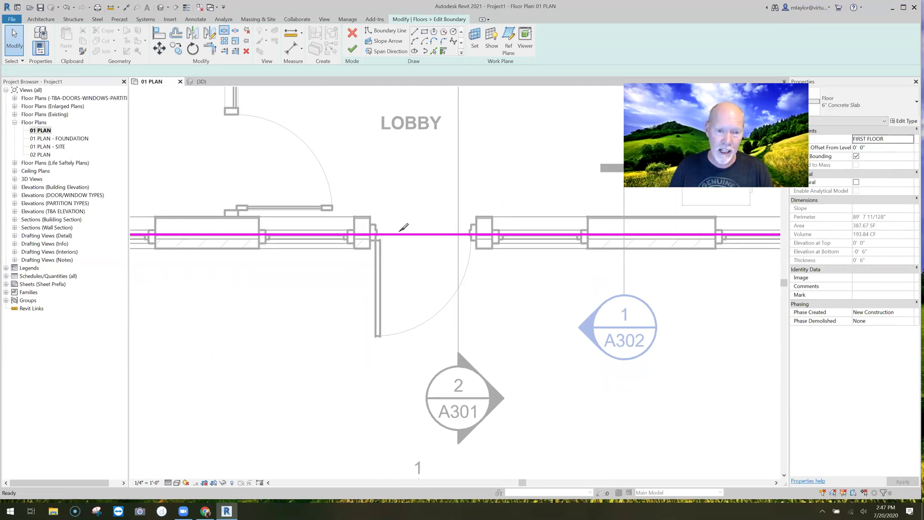
{"action": "left_click", "coordinate": [444, 234]}
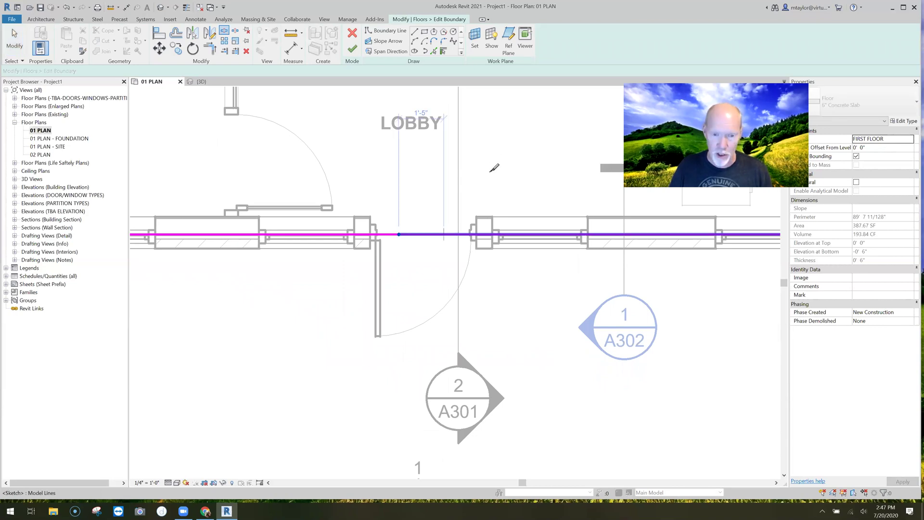
{"action": "key", "text": "Escape"}
{"action": "left_click", "coordinate": [420, 235]}
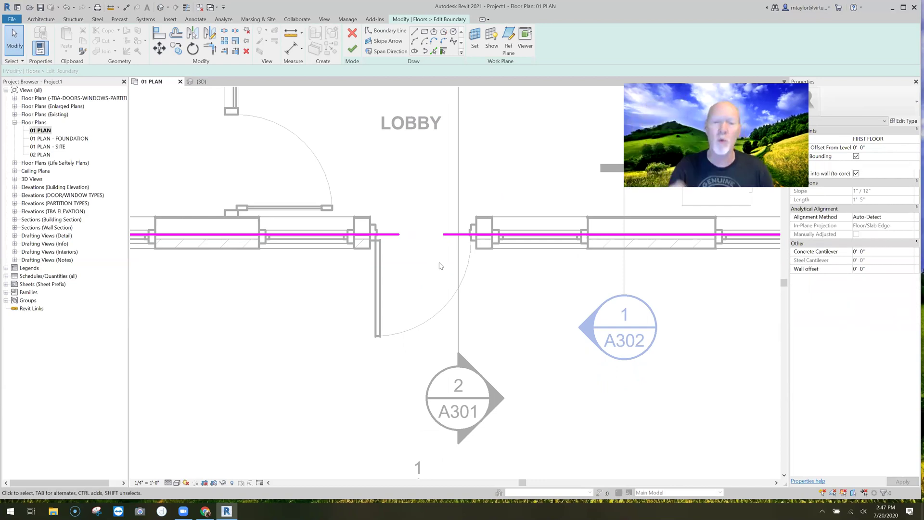
{"action": "key", "text": "Delete"}
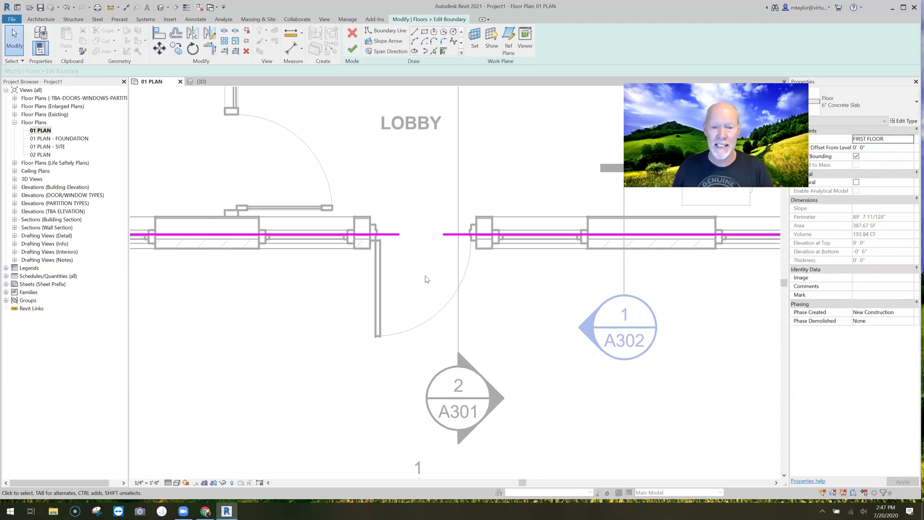
Try Pick Lines on the entrance door's swing arc, the wall's inner face and a wall edge beside the door, and undo the picks
{"action": "scroll", "coordinate": [423, 280], "scroll_direction": "up", "scroll_amount": 2}
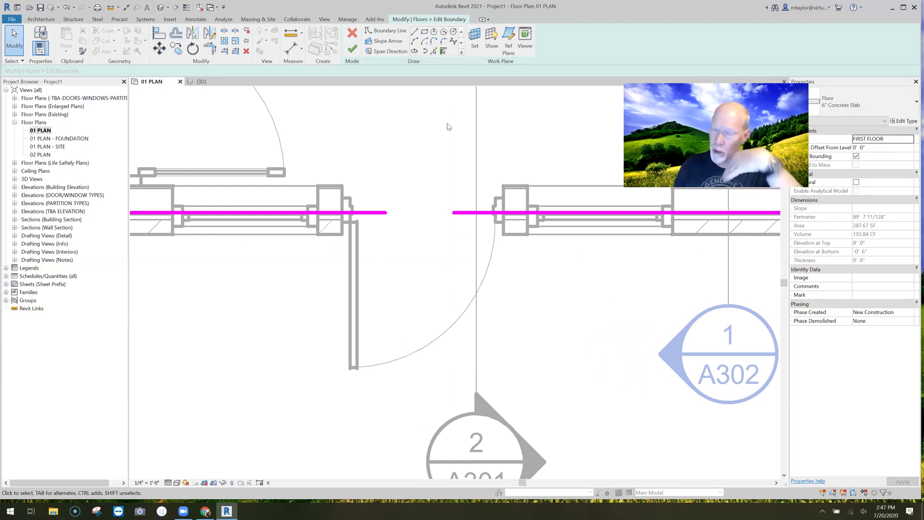
{"action": "left_click", "coordinate": [434, 52]}
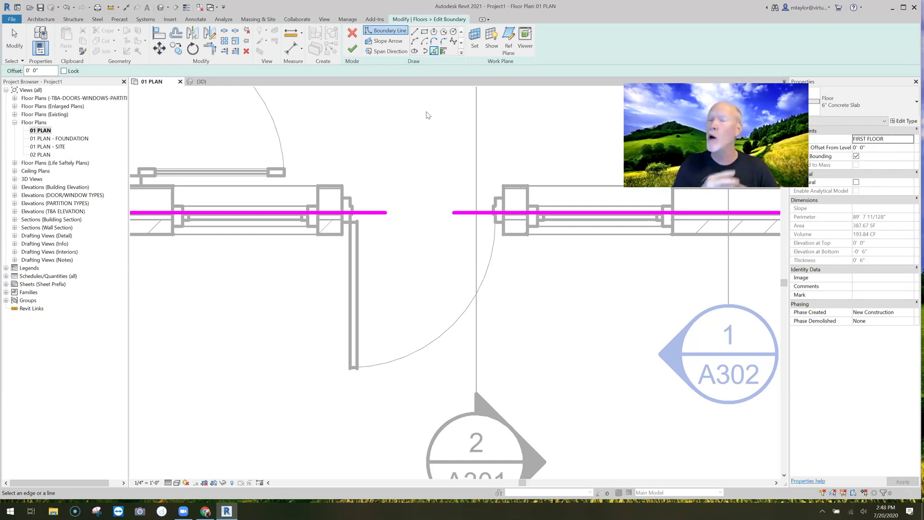
{"action": "left_click", "coordinate": [456, 323]}
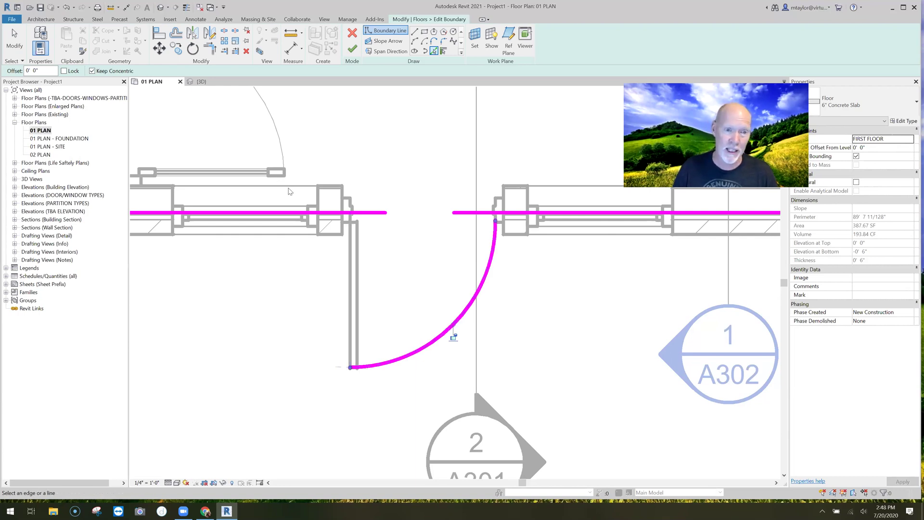
{"action": "left_click", "coordinate": [310, 187]}
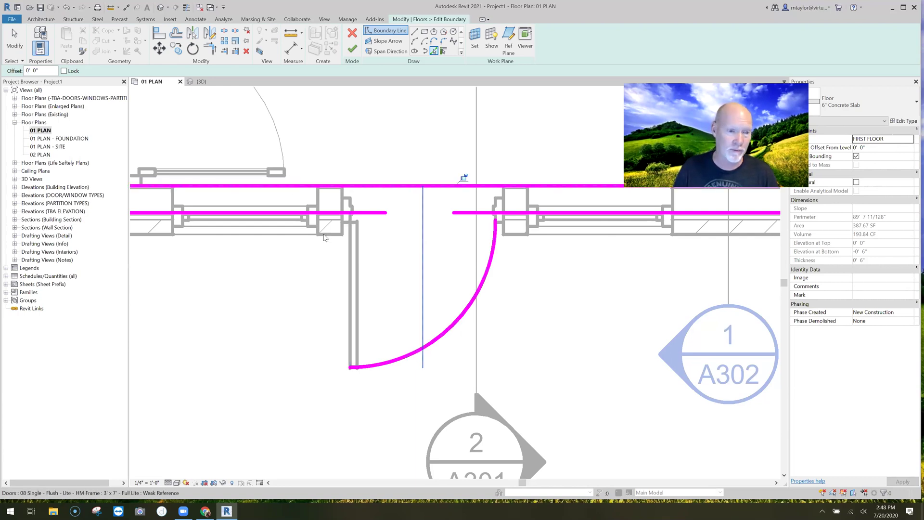
{"action": "left_click", "coordinate": [301, 272]}
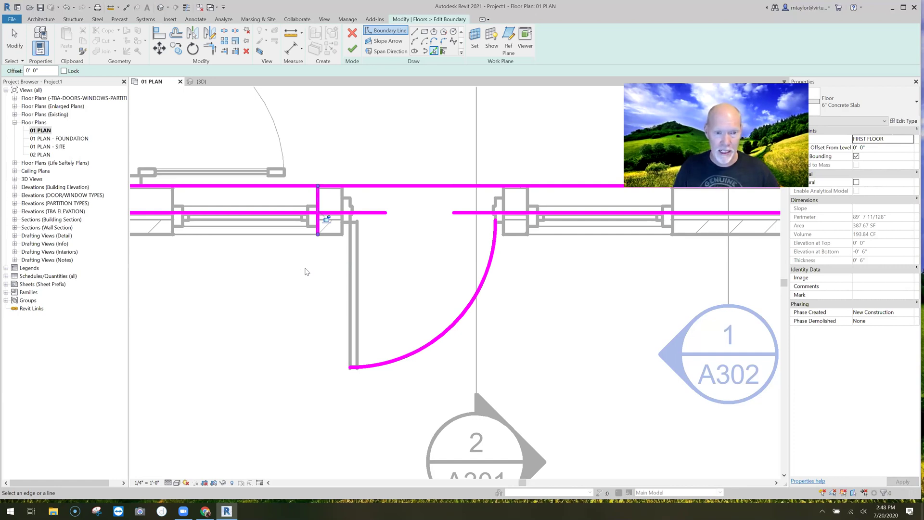
{"action": "key", "text": "ctrl+z"}
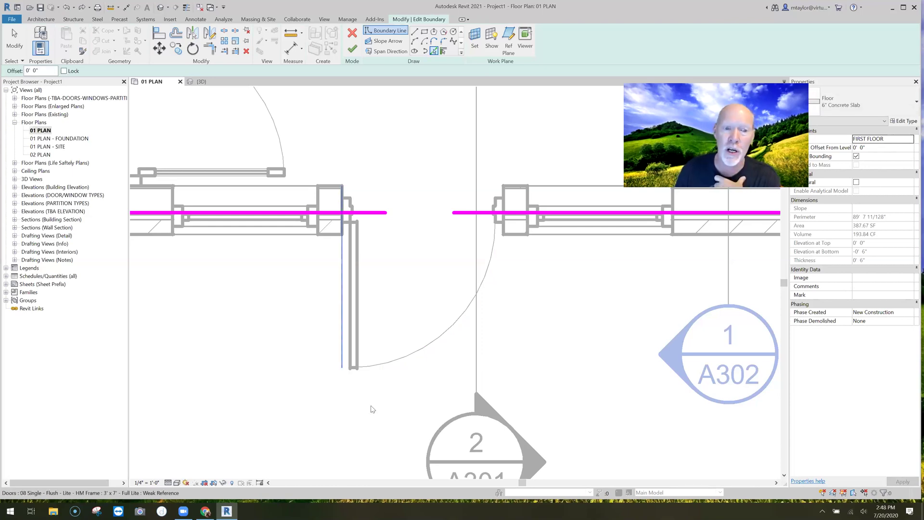
Pick boundary lines at both jambs of the entrance door opening and along the wall's exterior face
{"action": "left_click", "coordinate": [344, 218]}
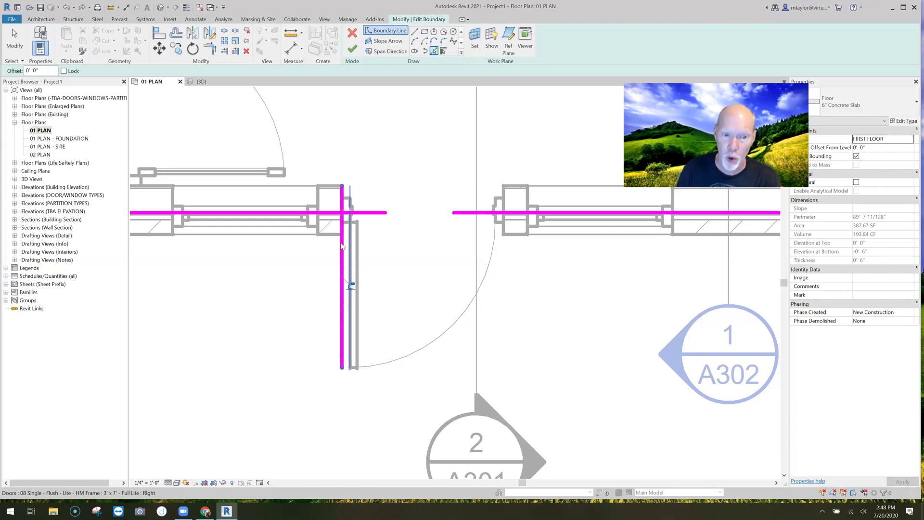
{"action": "left_click", "coordinate": [504, 201]}
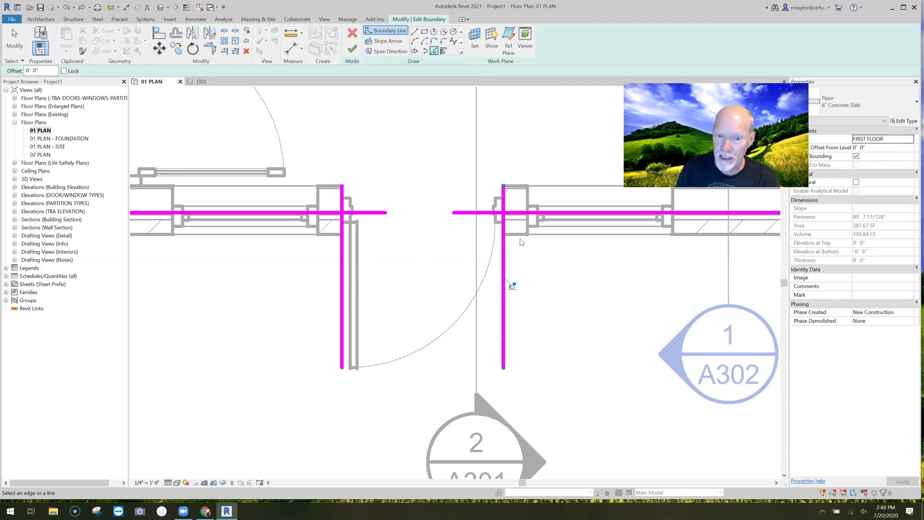
{"action": "left_click", "coordinate": [521, 237]}
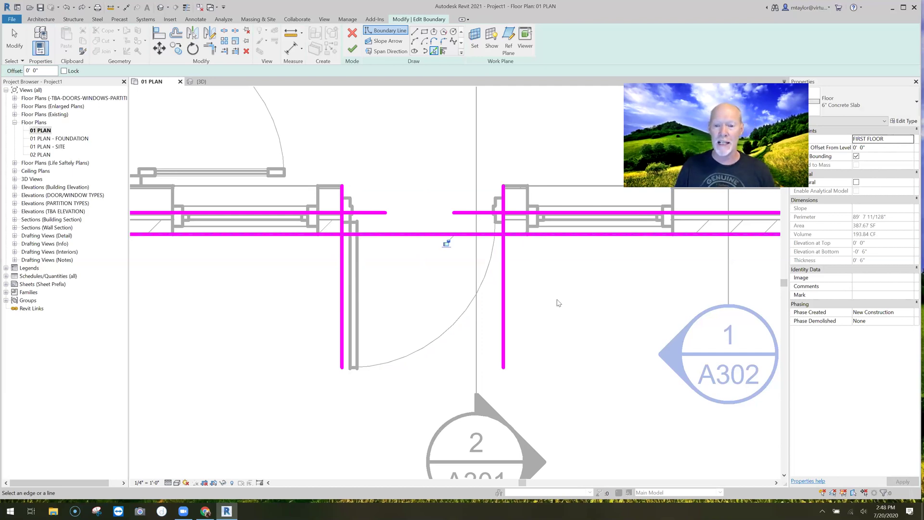
Trim the hinge-side jamb line so it ends at the boundary line on the wall's core face
{"action": "scroll", "coordinate": [599, 298], "scroll_direction": "down", "scroll_amount": 3}
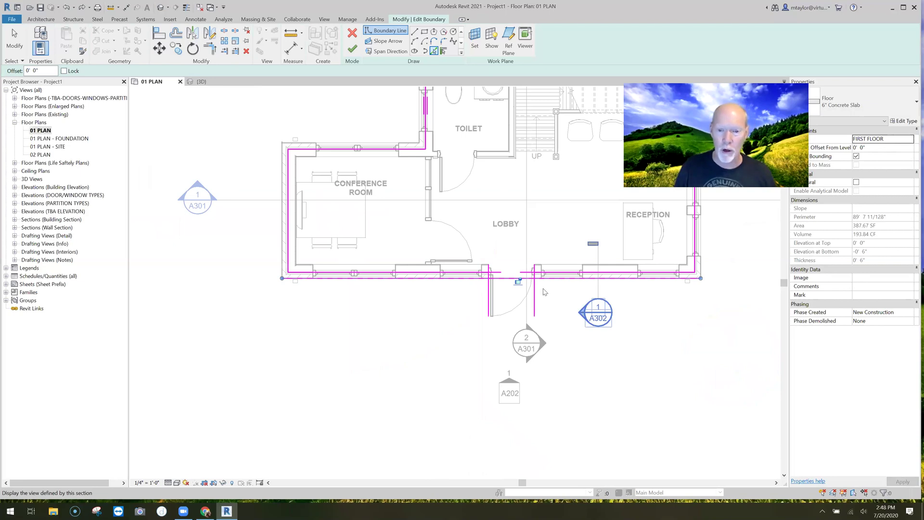
{"action": "scroll", "coordinate": [544, 291], "scroll_direction": "down", "scroll_amount": 2}
{"action": "scroll", "coordinate": [424, 301], "scroll_direction": "up", "scroll_amount": 6}
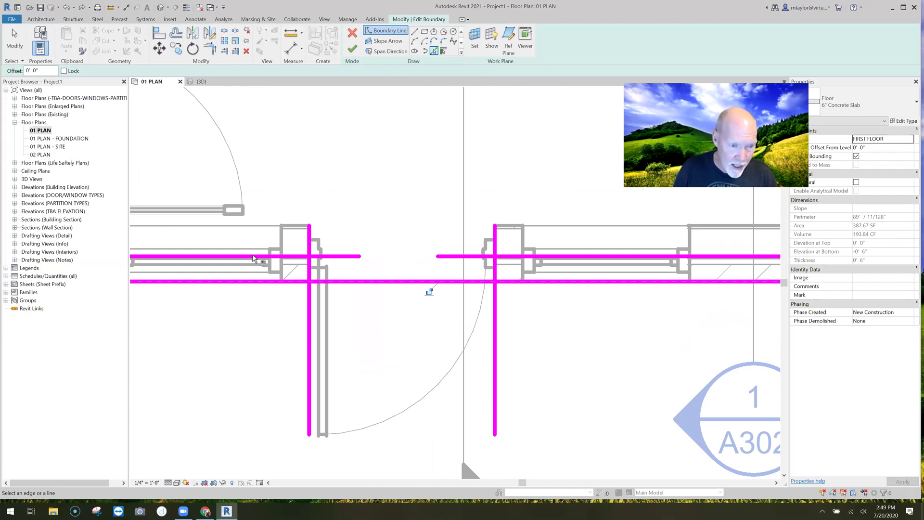
{"action": "key", "text": "Escape"}
{"action": "left_click", "coordinate": [289, 257]}
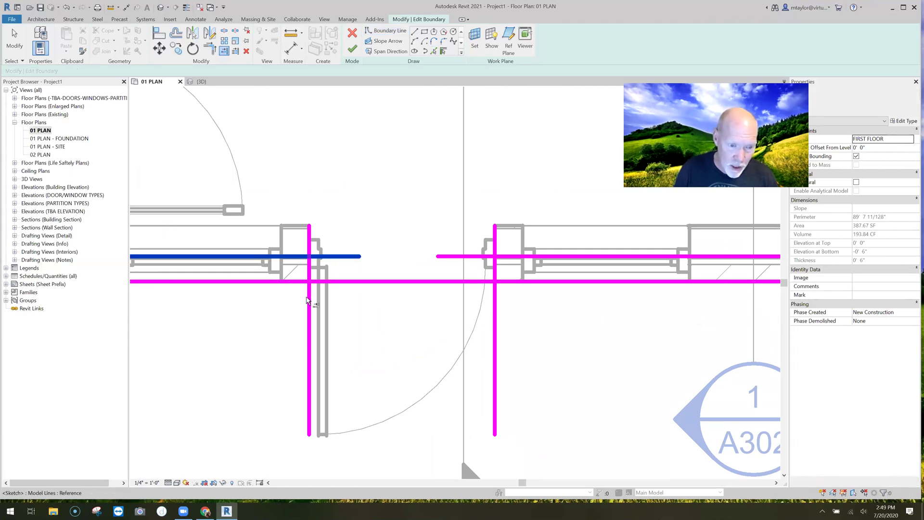
{"action": "key", "text": "Escape"}
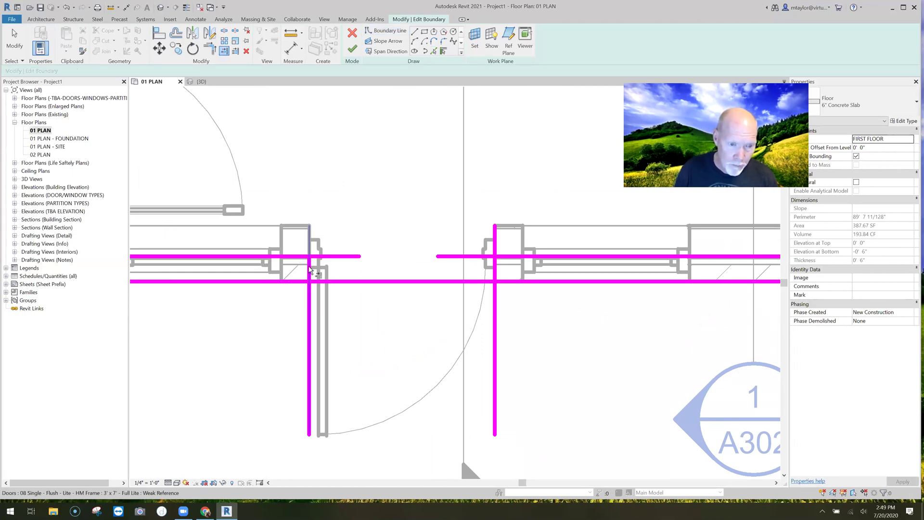
Trim the lines at the entrance door to corners so the floor boundary steps out to the wall's exterior face between the jambs
{"action": "left_click", "coordinate": [210, 49]}
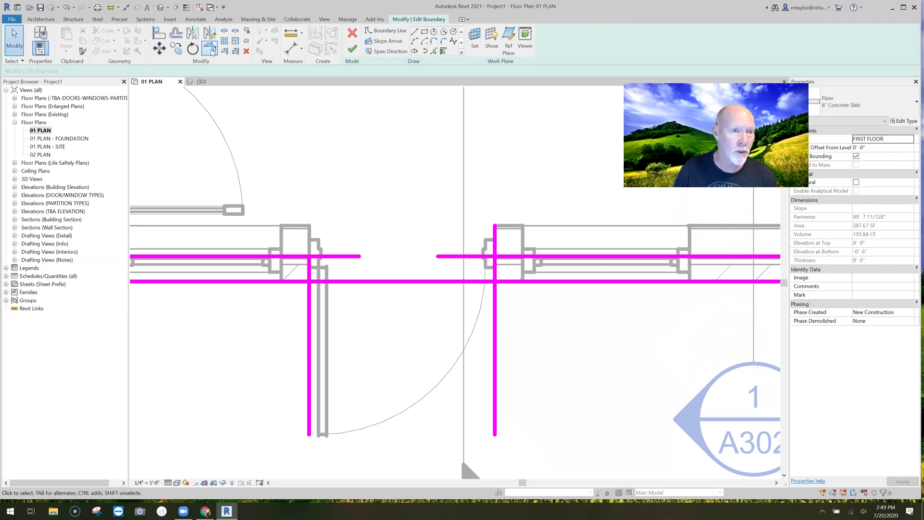
{"action": "key", "text": "t"}
{"action": "key", "text": "r"}
{"action": "left_click", "coordinate": [277, 257]}
{"action": "left_click", "coordinate": [315, 273]}
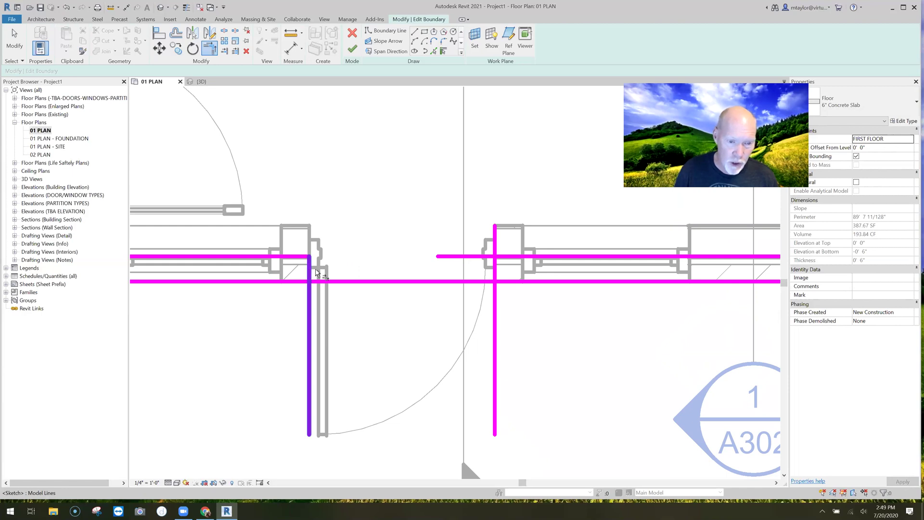
{"action": "left_click", "coordinate": [469, 286]}
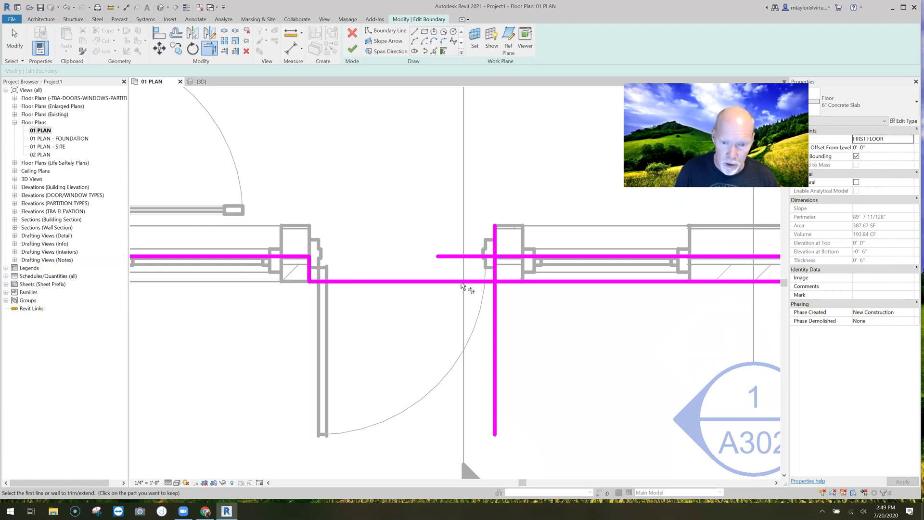
{"action": "left_click", "coordinate": [495, 271]}
{"action": "left_click", "coordinate": [491, 282]}
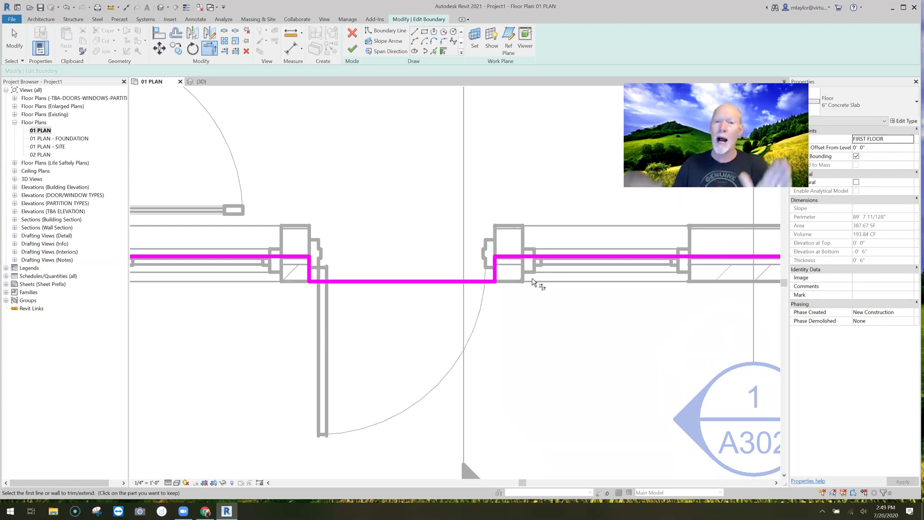
Delete the floor boundary line along the toilet room's exterior window wall
{"action": "scroll", "coordinate": [533, 282], "scroll_direction": "down", "scroll_amount": 3}
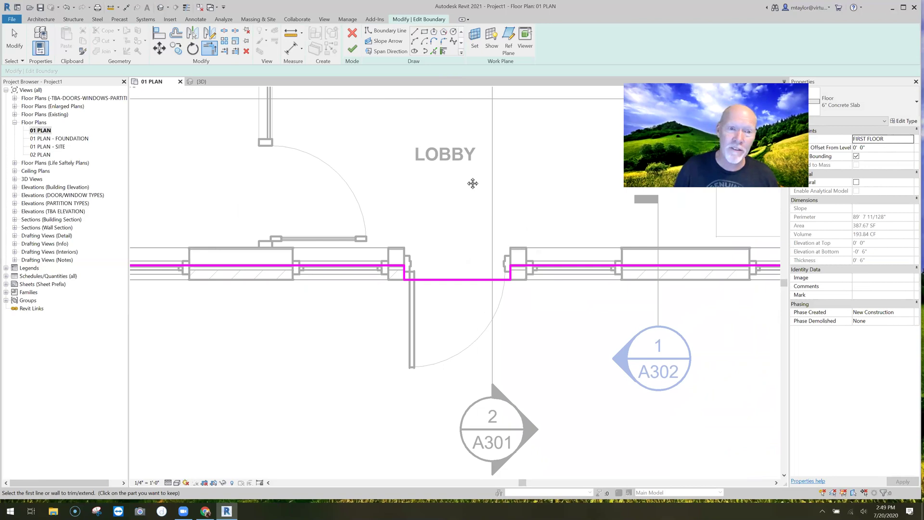
{"action": "scroll", "coordinate": [457, 200], "scroll_direction": "down", "scroll_amount": 3}
{"action": "scroll", "coordinate": [404, 207], "scroll_direction": "up", "scroll_amount": 2}
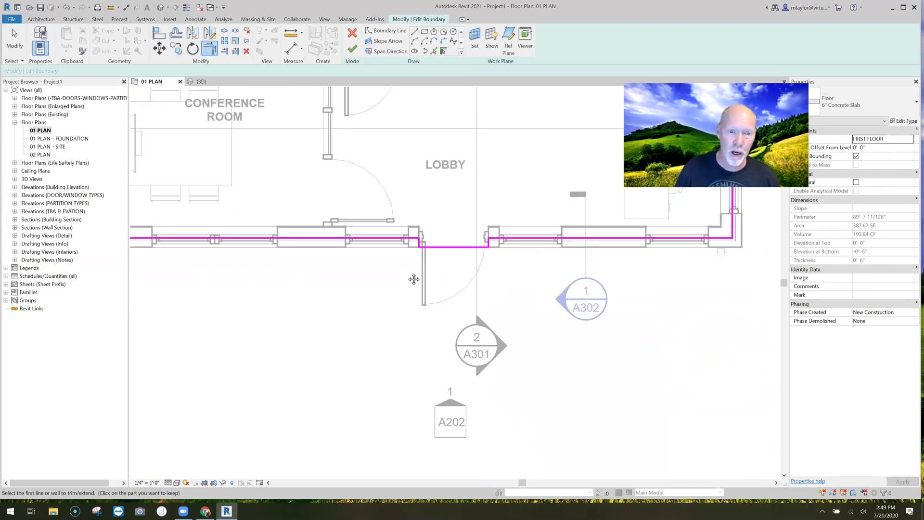
{"action": "scroll", "coordinate": [398, 183], "scroll_direction": "down", "scroll_amount": 2}
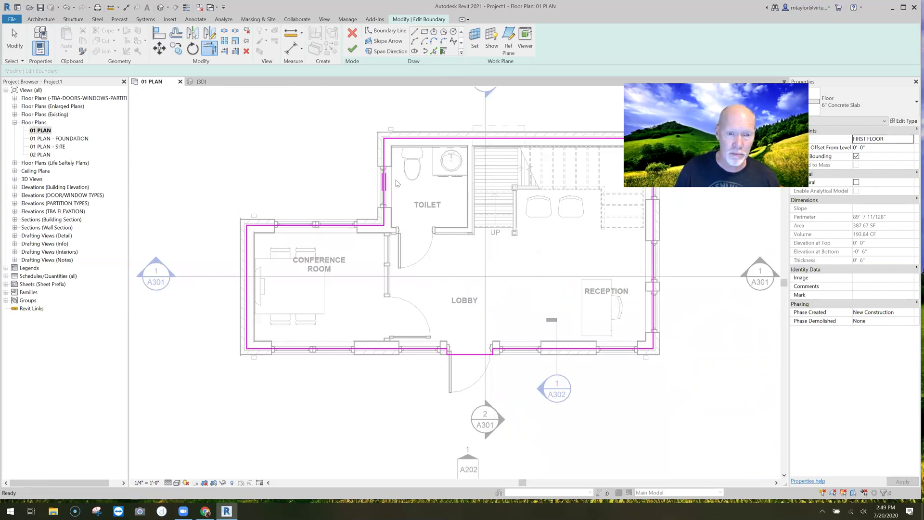
{"action": "scroll", "coordinate": [378, 131], "scroll_direction": "up", "scroll_amount": 2}
{"action": "left_click", "coordinate": [378, 135]}
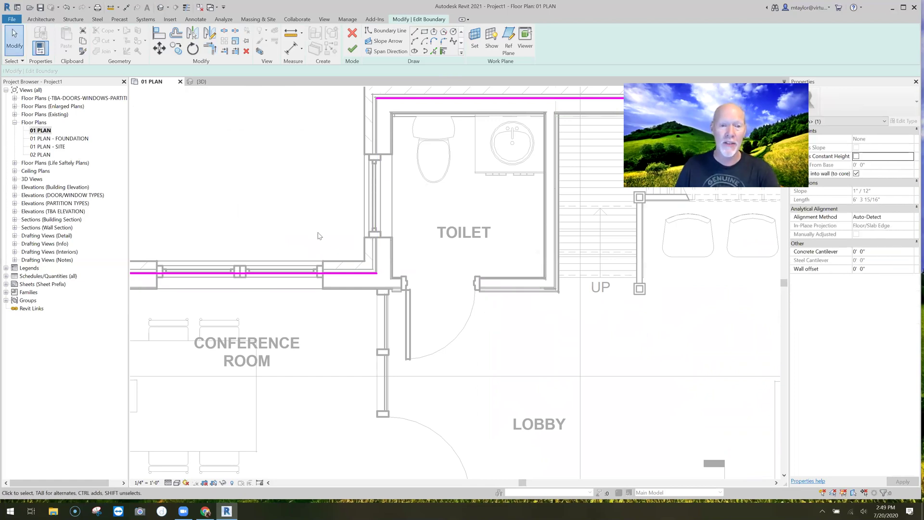
{"action": "scroll", "coordinate": [432, 189], "scroll_direction": "down", "scroll_amount": 3}
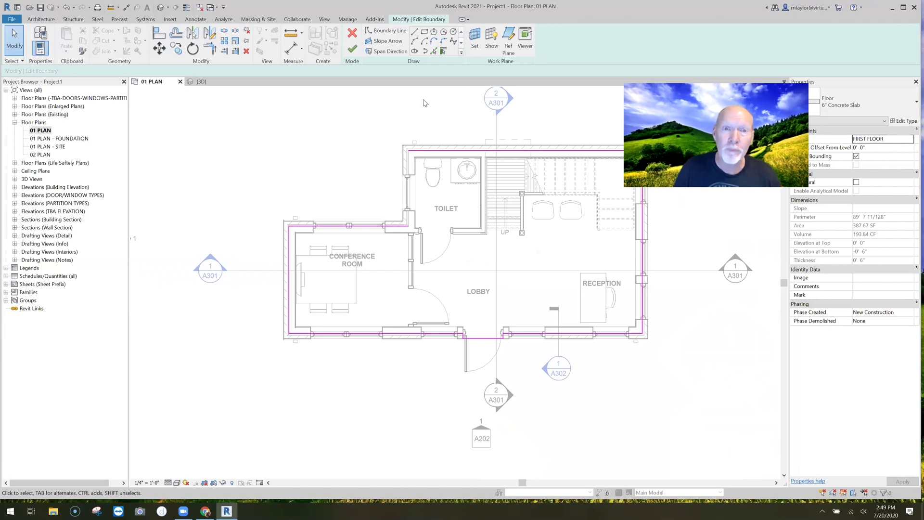
Pick a floor boundary line on the core face of the toilet room's exterior window wall to close the gap
{"action": "scroll", "coordinate": [403, 194], "scroll_direction": "up", "scroll_amount": 2}
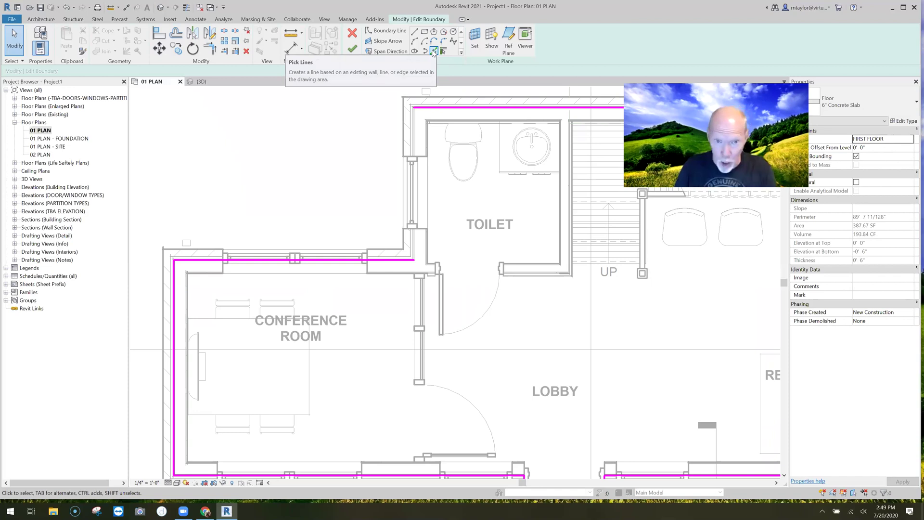
{"action": "left_click", "coordinate": [434, 51]}
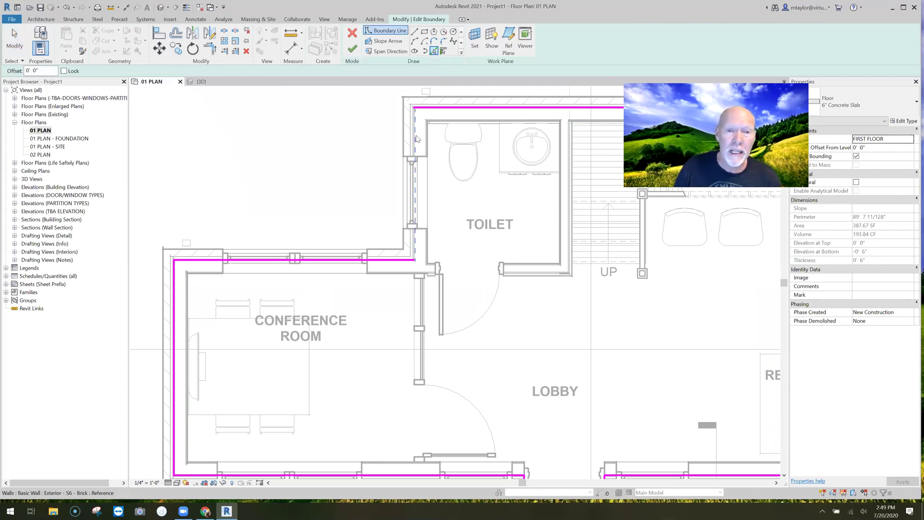
{"action": "scroll", "coordinate": [419, 145], "scroll_direction": "up", "scroll_amount": 1}
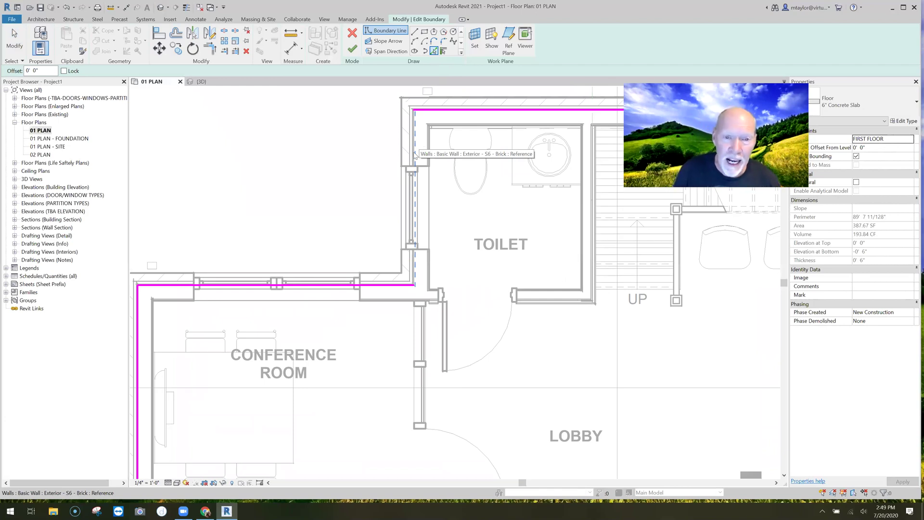
{"action": "scroll", "coordinate": [403, 174], "scroll_direction": "up", "scroll_amount": 4}
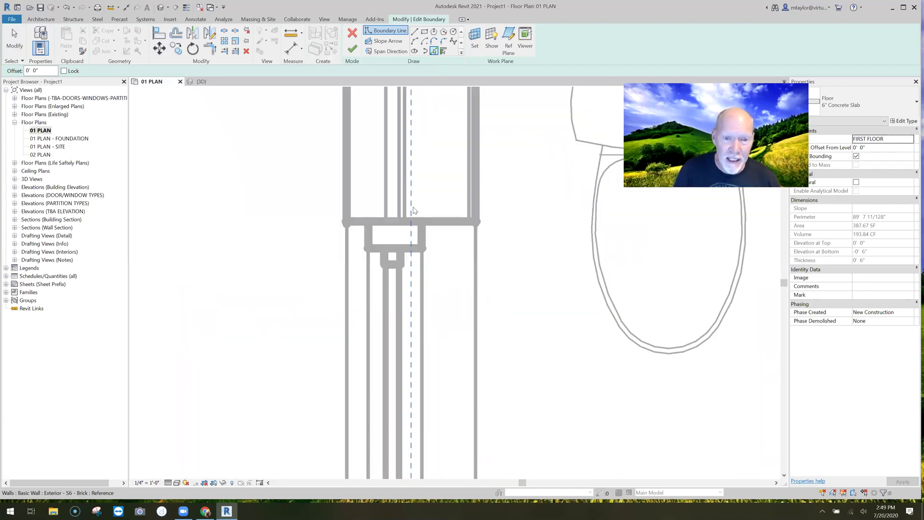
{"action": "scroll", "coordinate": [396, 209], "scroll_direction": "up", "scroll_amount": 1}
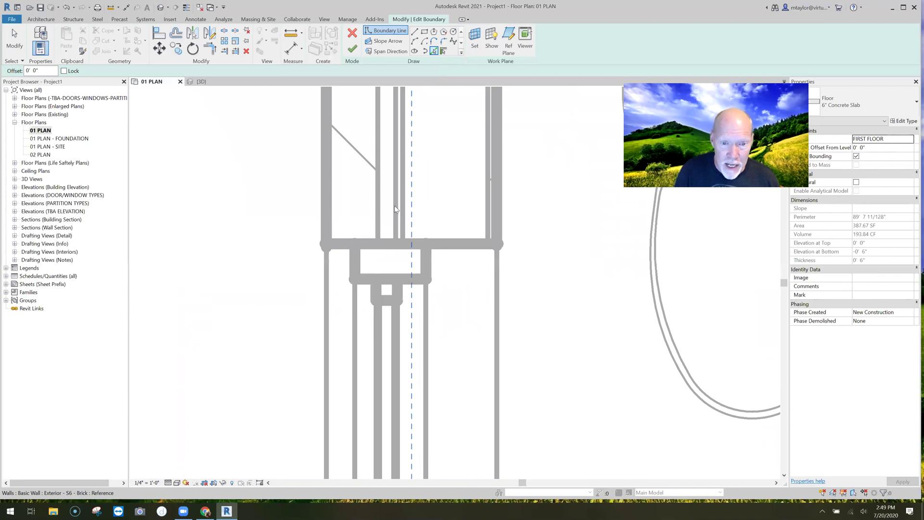
{"action": "scroll", "coordinate": [409, 208], "scroll_direction": "down", "scroll_amount": 3}
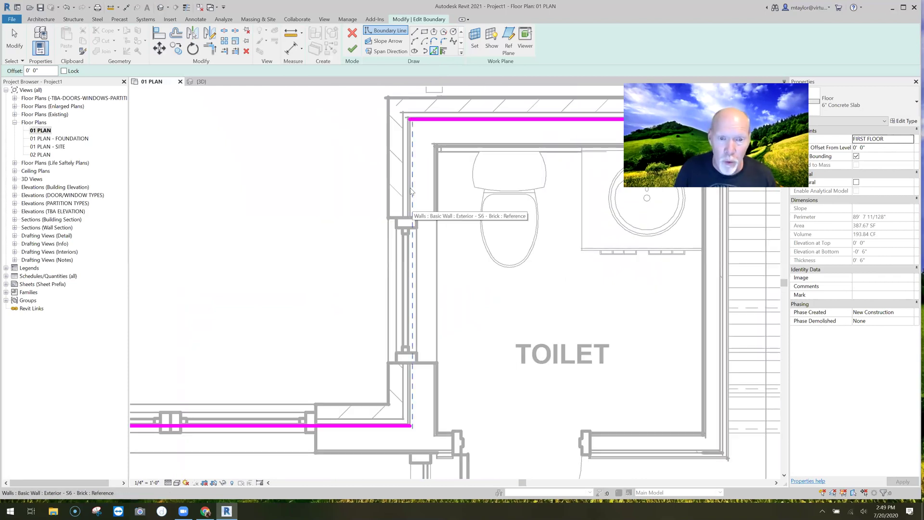
{"action": "scroll", "coordinate": [412, 190], "scroll_direction": "up", "scroll_amount": 2}
{"action": "key", "text": "Tab"}
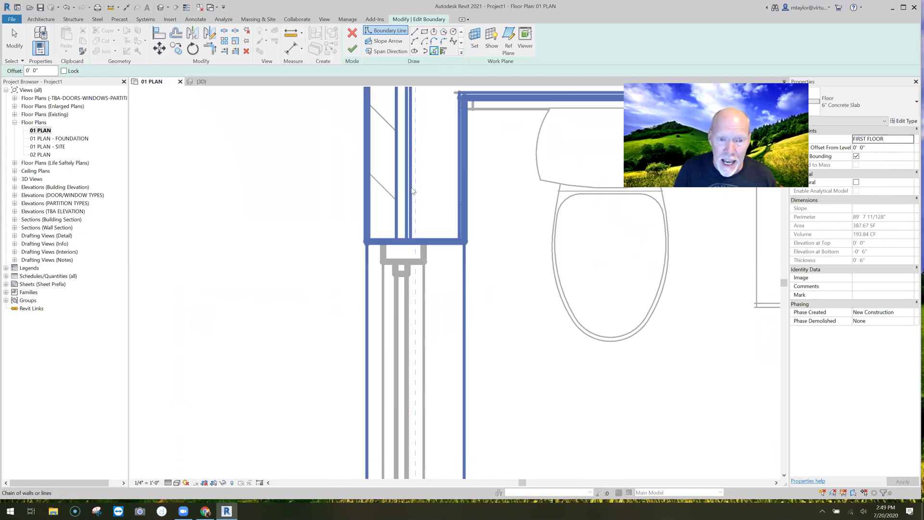
{"action": "key", "text": "Tab"}
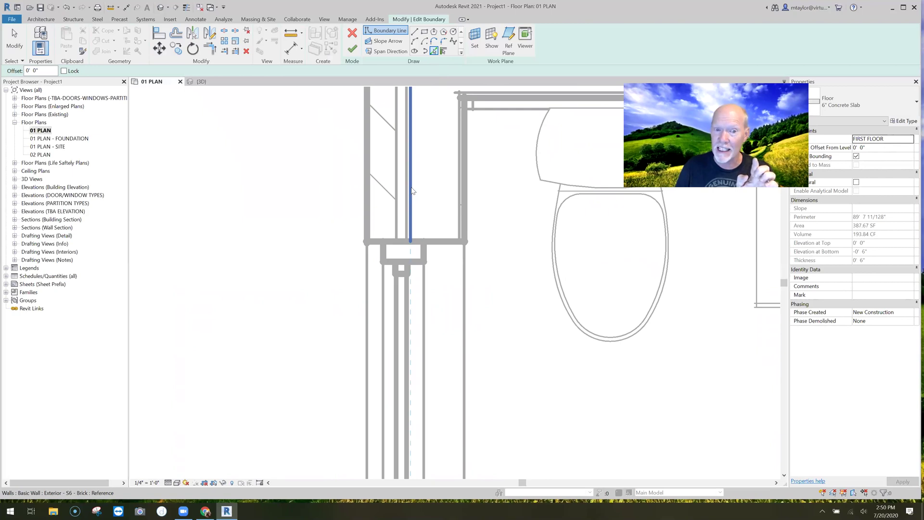
{"action": "left_click", "coordinate": [412, 190]}
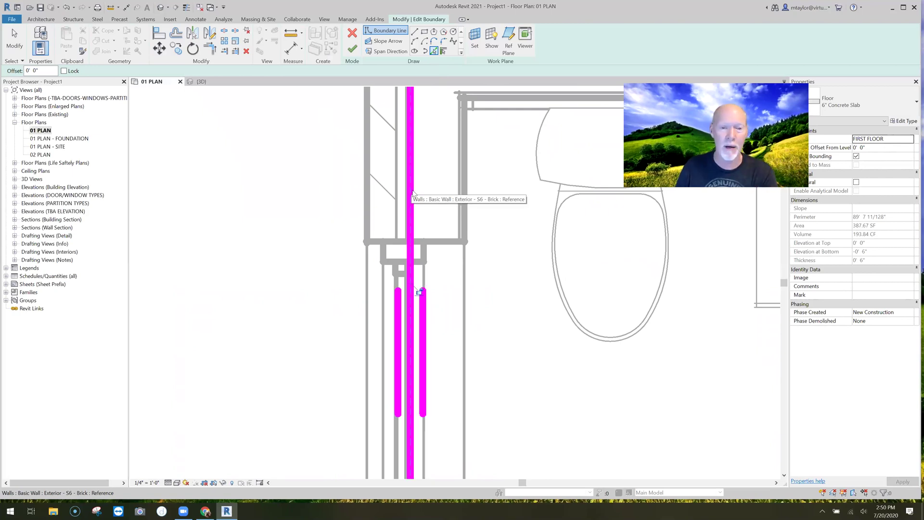
Pick a second boundary line over the one on the toilet room's window wall and dismiss the overlap warning
{"action": "scroll", "coordinate": [413, 191], "scroll_direction": "down", "scroll_amount": 3}
{"action": "scroll", "coordinate": [413, 195], "scroll_direction": "up", "scroll_amount": 1}
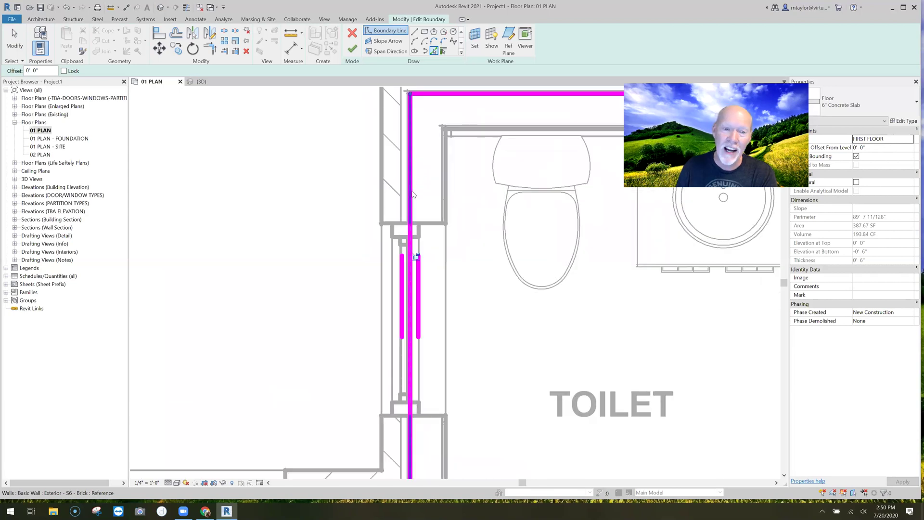
{"action": "left_click", "coordinate": [412, 194]}
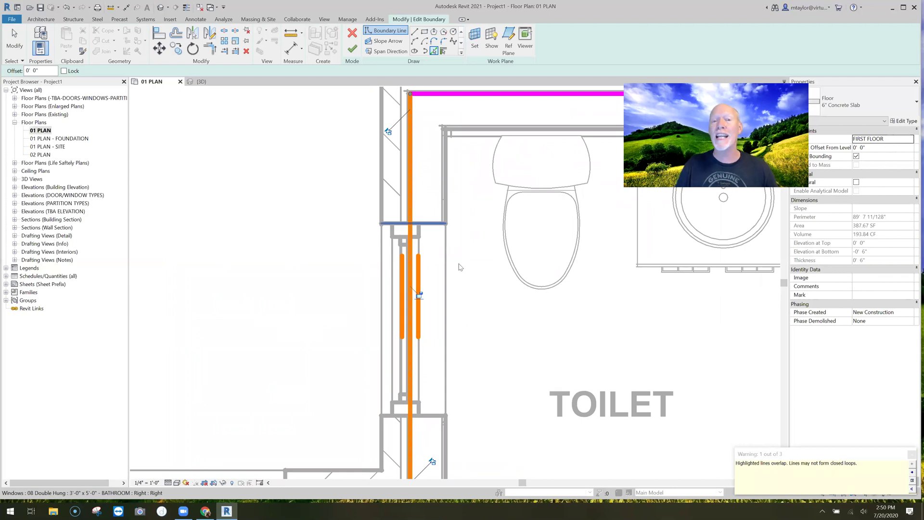
{"action": "scroll", "coordinate": [459, 267], "scroll_direction": "down", "scroll_amount": 2}
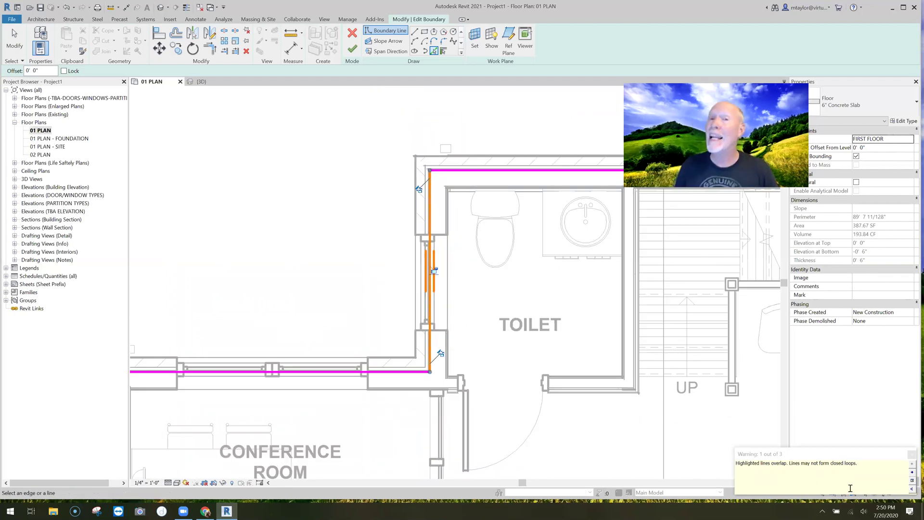
{"action": "left_click", "coordinate": [911, 453]}
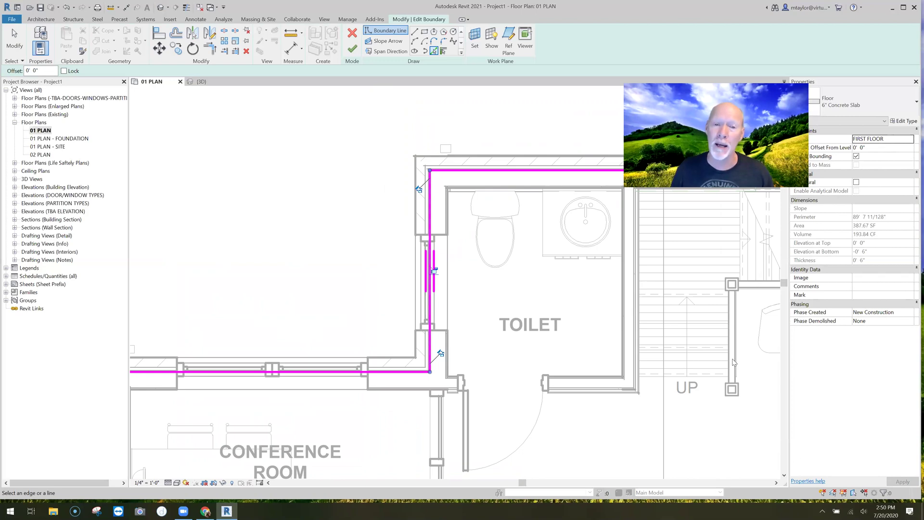
{"action": "scroll", "coordinate": [507, 246], "scroll_direction": "down", "scroll_amount": 2}
{"action": "key", "text": "Escape"}
{"action": "key", "text": "Escape"}
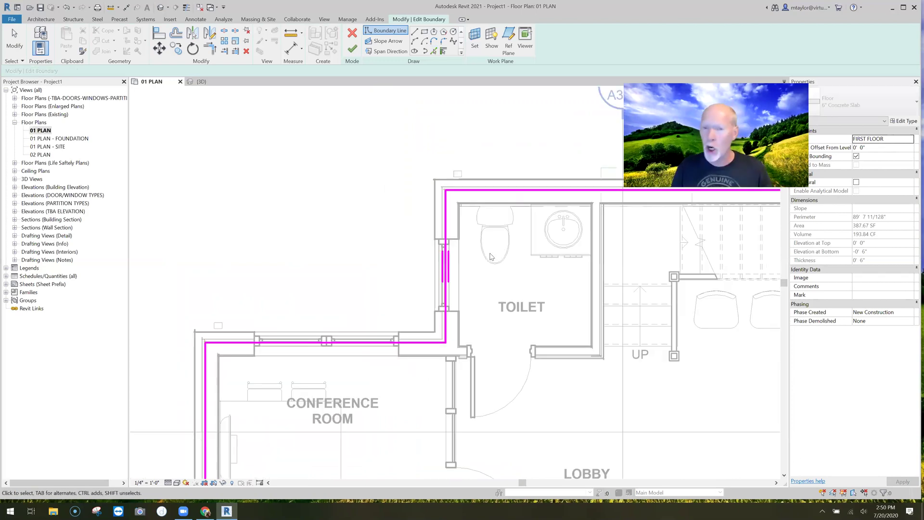
Try to finish the floor sketch with the duplicate line in place and return to sketching
{"action": "scroll", "coordinate": [425, 285], "scroll_direction": "down", "scroll_amount": 5}
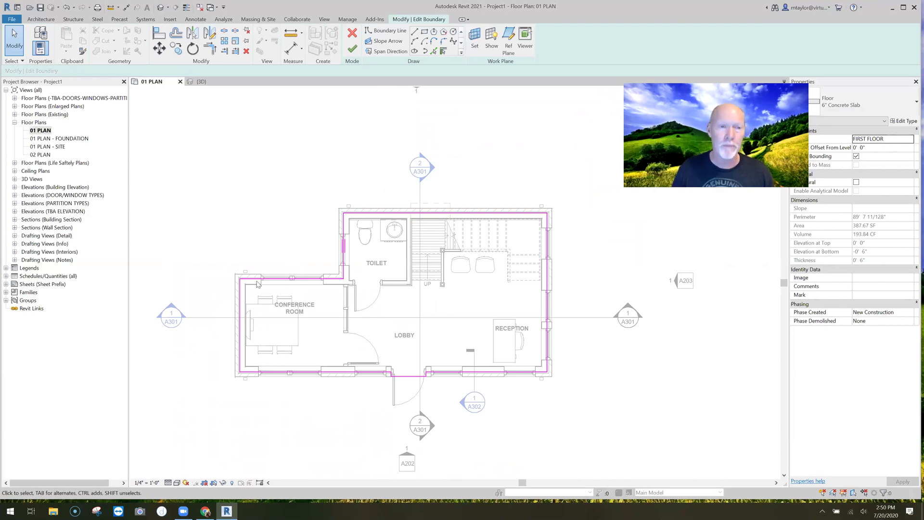
{"action": "left_click", "coordinate": [352, 50]}
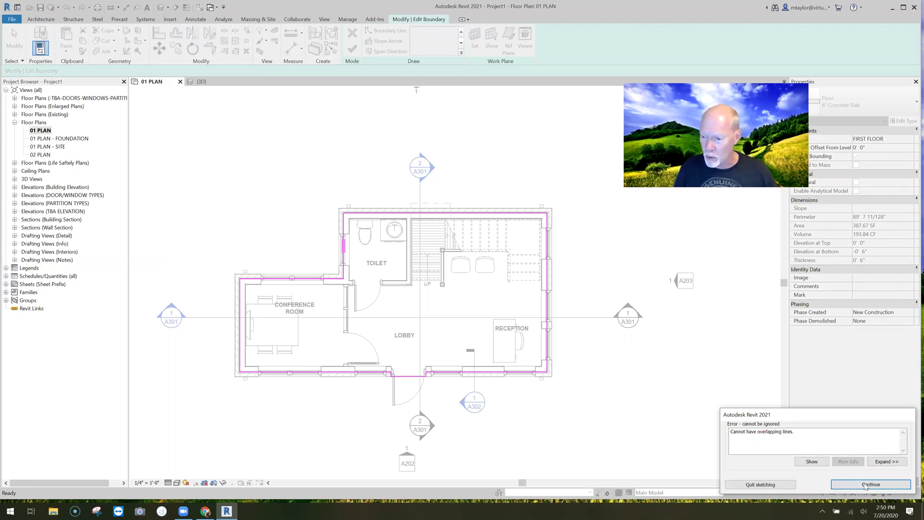
{"action": "key", "text": "Return"}
{"action": "scroll", "coordinate": [344, 284], "scroll_direction": "up", "scroll_amount": 4}
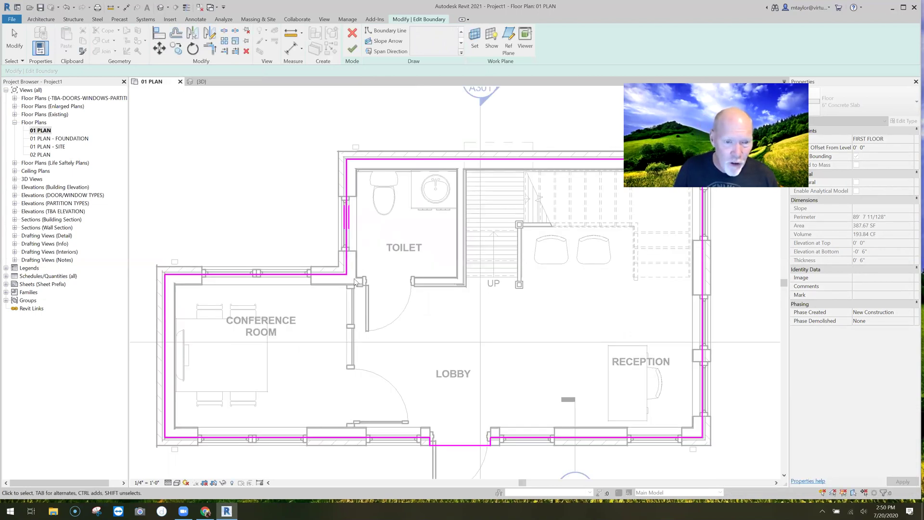
{"action": "left_click", "coordinate": [352, 48]}
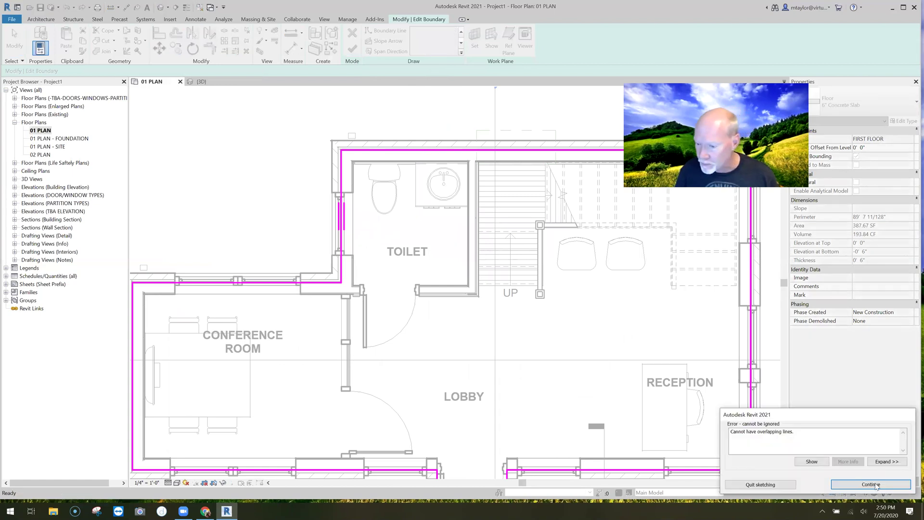
{"action": "key", "text": "Return"}
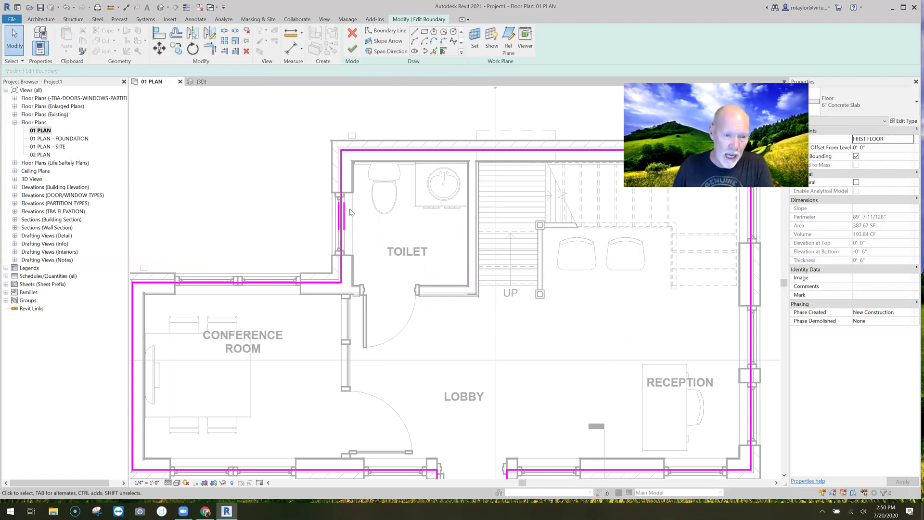
Select the boundary line at the toilet room's window wall, try to finish the sketch, and continue editing it
{"action": "left_click", "coordinate": [333, 200]}
{"action": "left_click", "coordinate": [291, 215]}
{"action": "scroll", "coordinate": [290, 215], "scroll_direction": "down", "scroll_amount": 3}
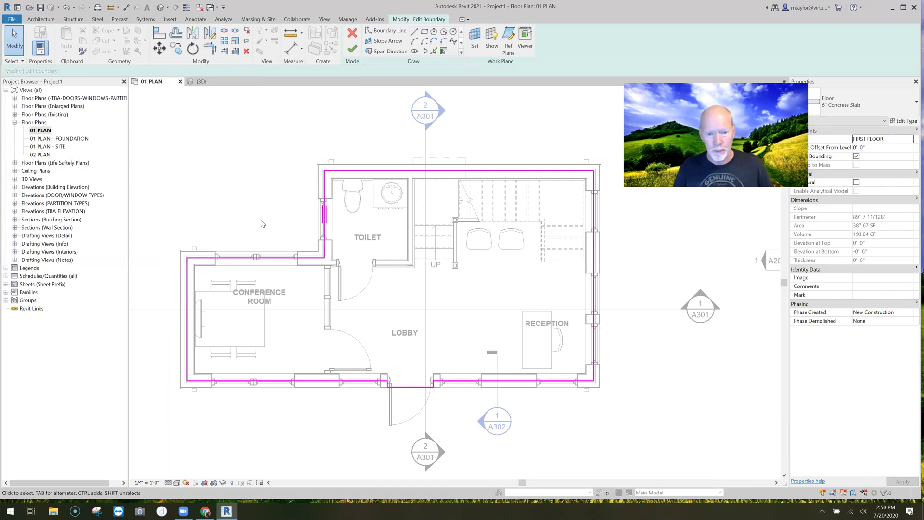
{"action": "left_click", "coordinate": [317, 197]}
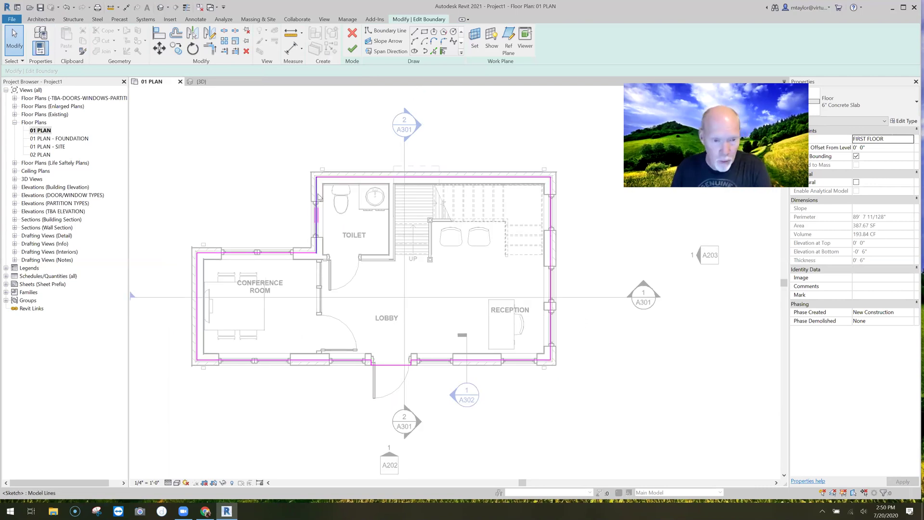
{"action": "left_click", "coordinate": [354, 51]}
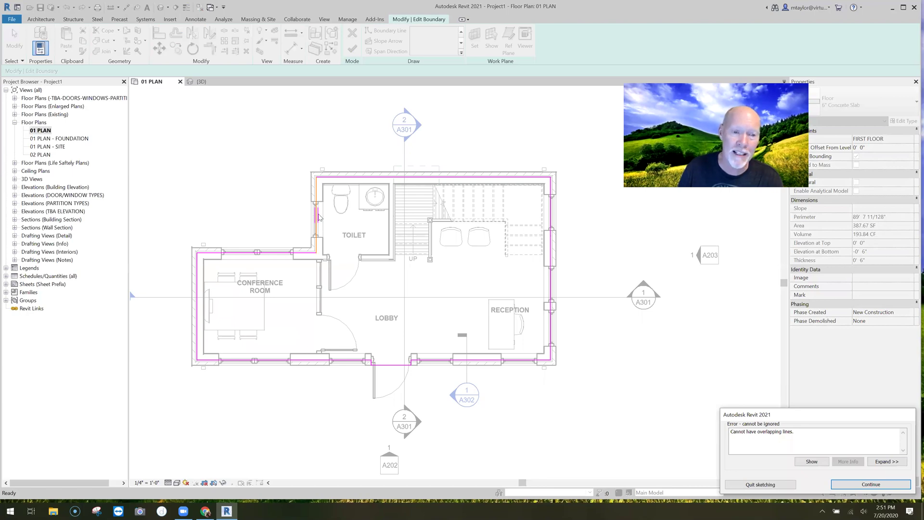
{"action": "scroll", "coordinate": [319, 217], "scroll_direction": "up", "scroll_amount": 3}
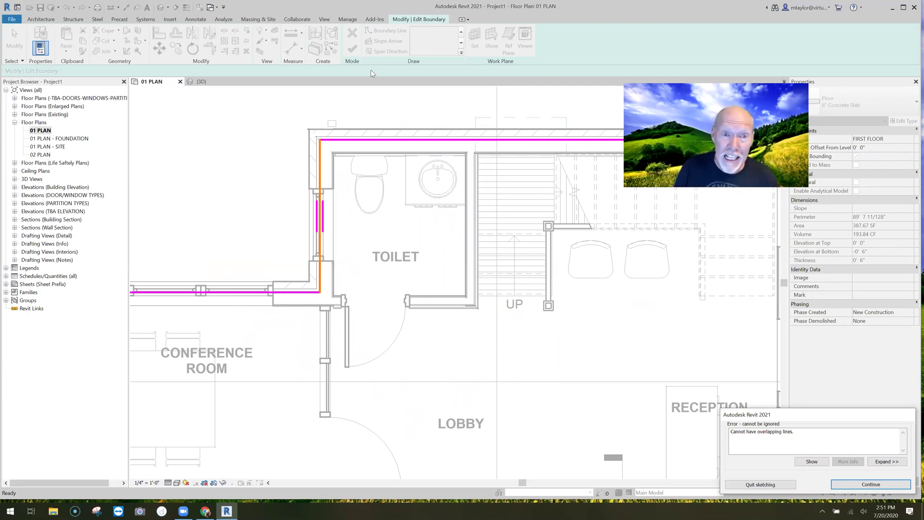
{"action": "key", "text": "Return"}
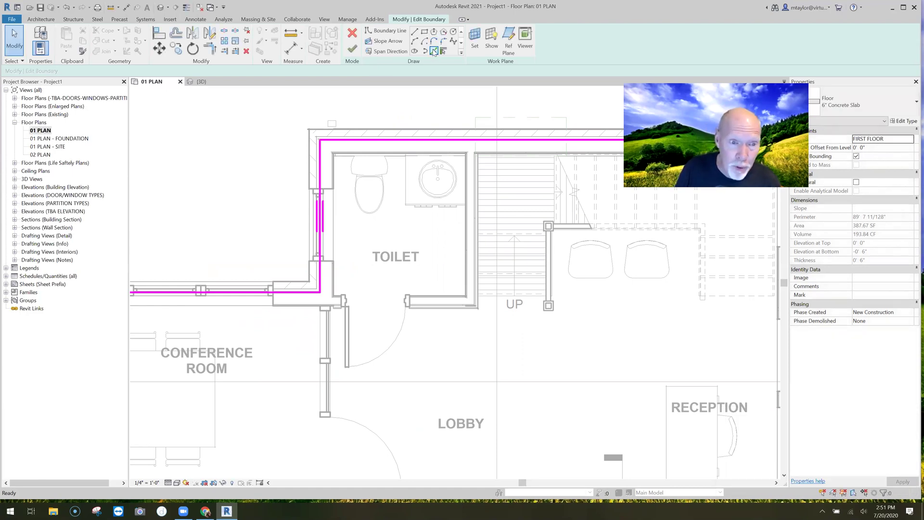
Pick another overlapping boundary line along the toilet room's exterior window wall and end line picking
{"action": "left_click", "coordinate": [433, 51]}
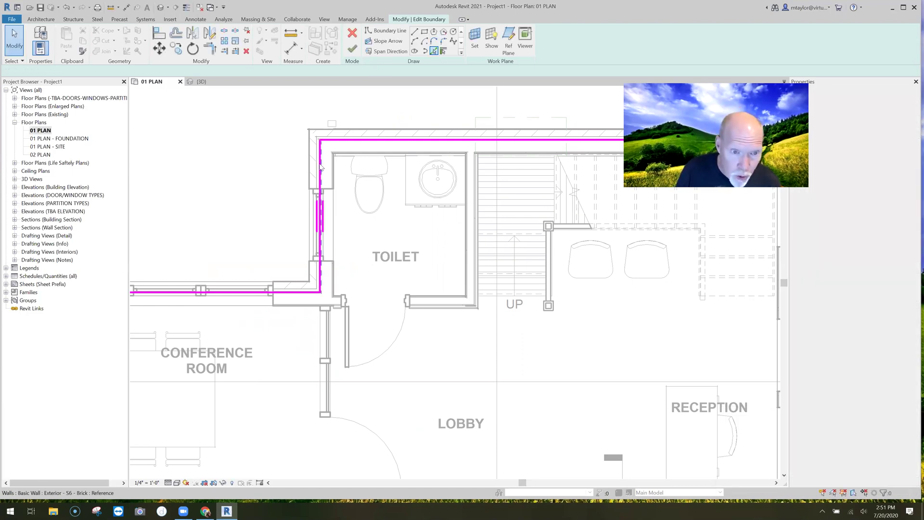
{"action": "key", "text": "Tab"}
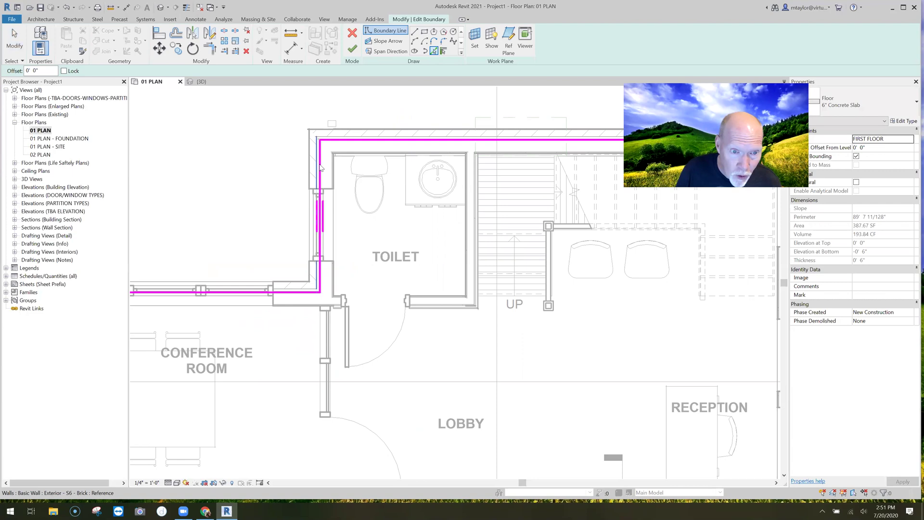
{"action": "left_click", "coordinate": [337, 177]}
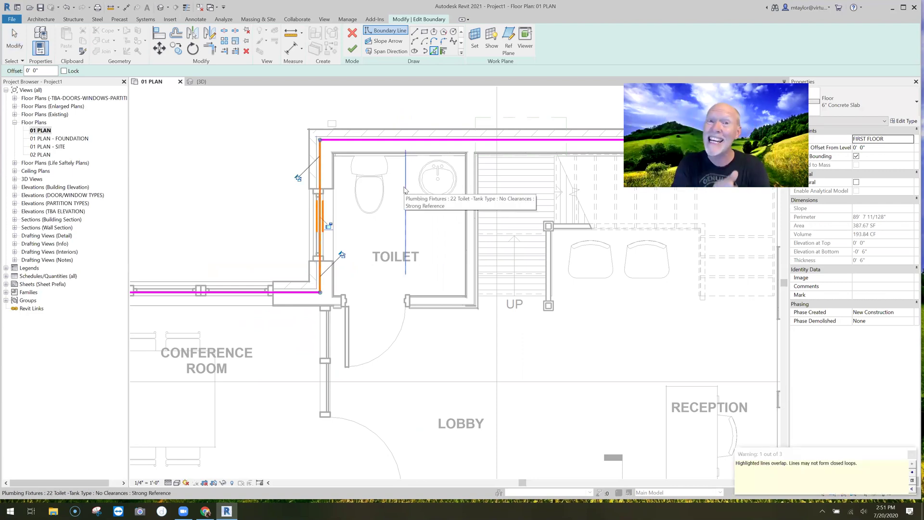
{"action": "key", "text": "Escape"}
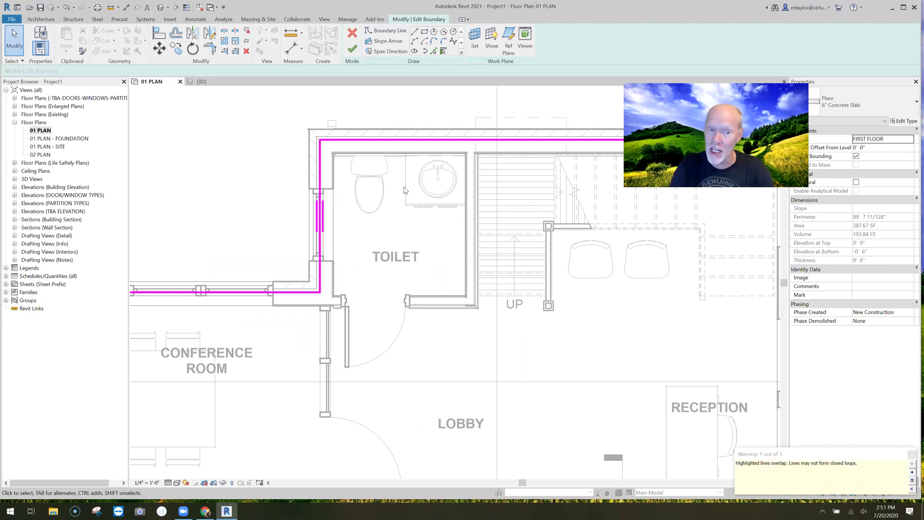
Try to finish the floor sketch once more, inspect the overlap at the toilet room's window wall, and continue sketching
{"action": "left_click", "coordinate": [353, 50]}
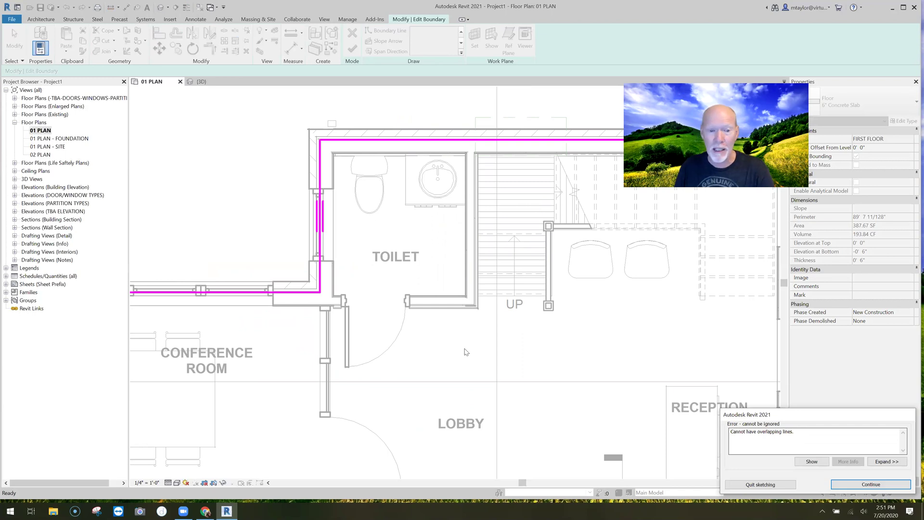
{"action": "scroll", "coordinate": [387, 281], "scroll_direction": "down", "scroll_amount": 3}
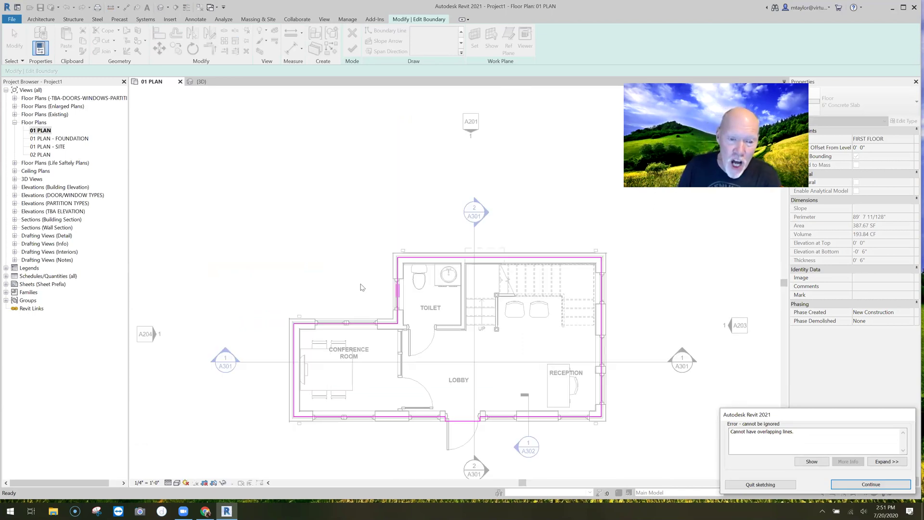
{"action": "scroll", "coordinate": [350, 296], "scroll_direction": "up", "scroll_amount": 5}
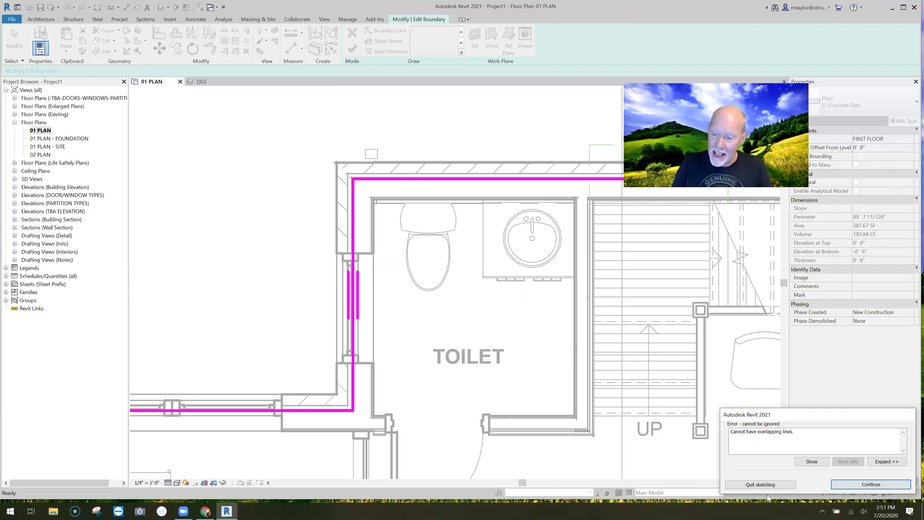
{"action": "key", "text": "Return"}
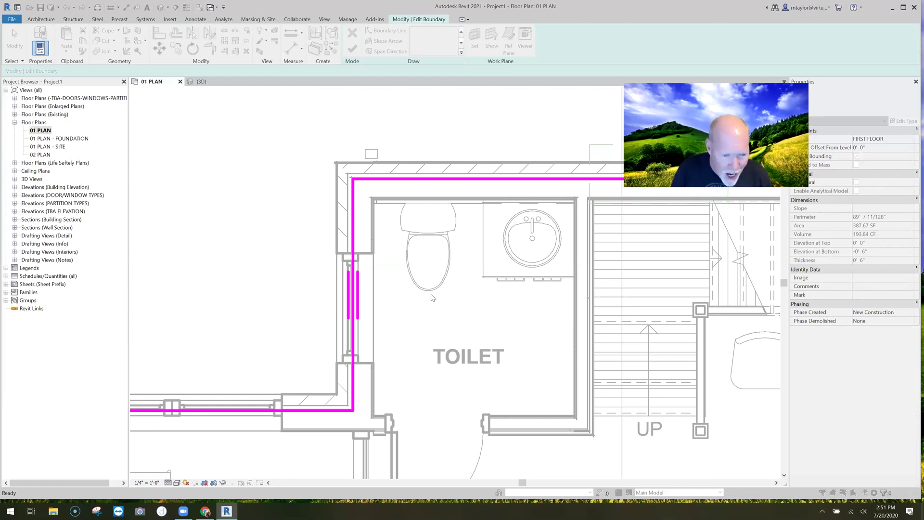
Check the conference room's exterior boundary lines for duplicates by window-selecting its end wall, then the adjoining upper wall as well
{"action": "scroll", "coordinate": [428, 289], "scroll_direction": "down", "scroll_amount": 4}
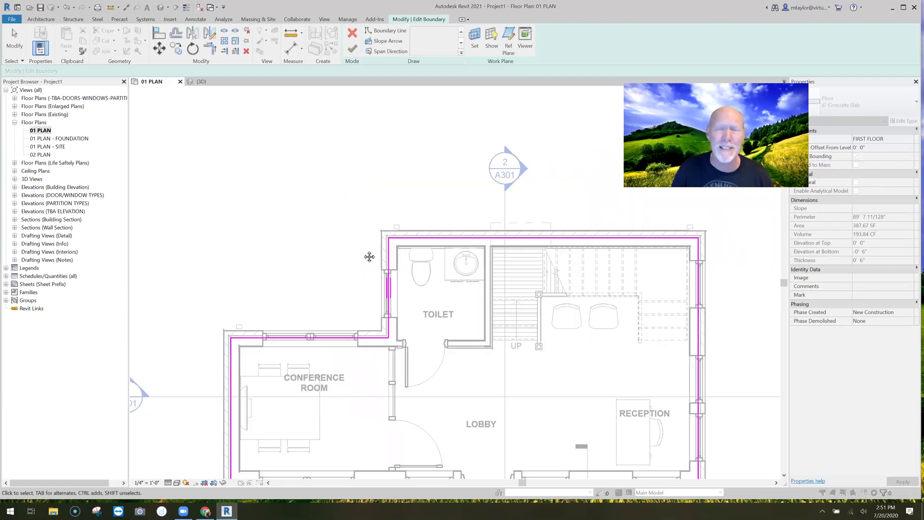
{"action": "scroll", "coordinate": [364, 254], "scroll_direction": "down", "scroll_amount": 3}
{"action": "middle_click_drag", "start_coordinate": [363, 251], "coordinate": [388, 250]}
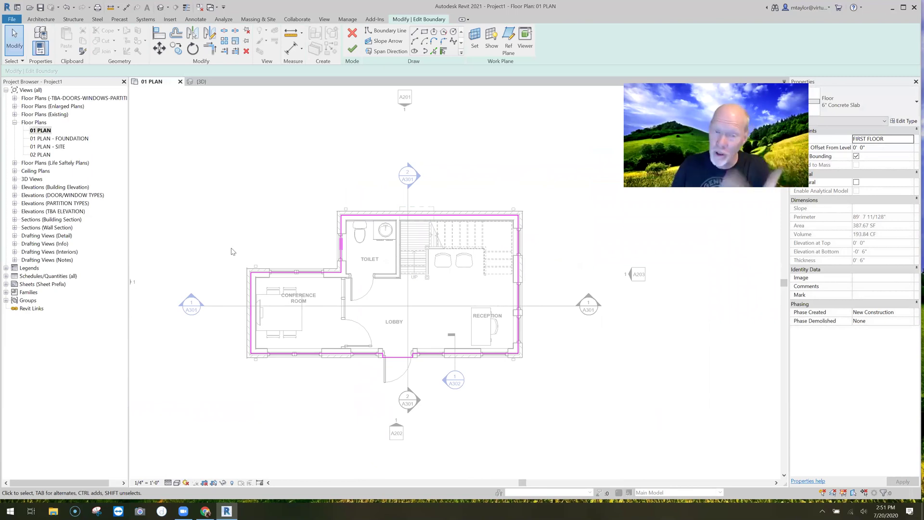
{"action": "left_click_drag", "start_coordinate": [202, 215], "coordinate": [282, 391]}
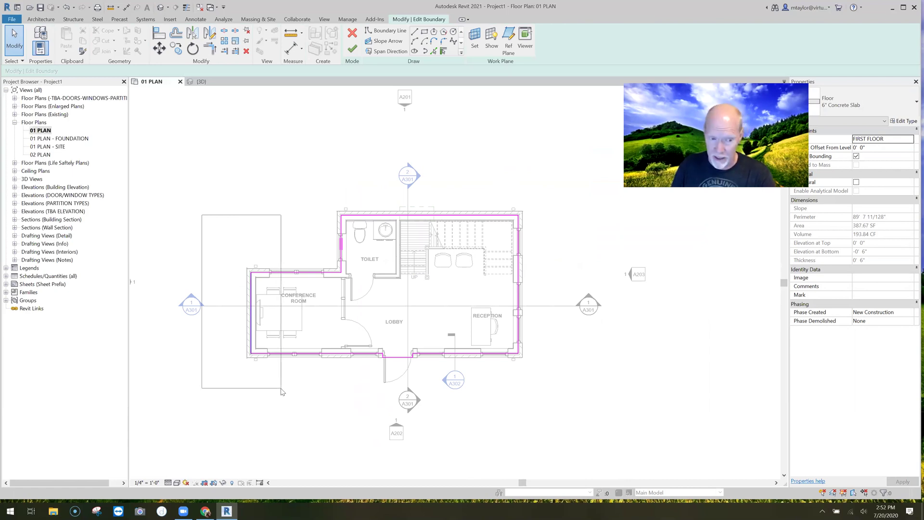
{"action": "left_click_drag", "start_coordinate": [282, 391], "coordinate": [278, 385]}
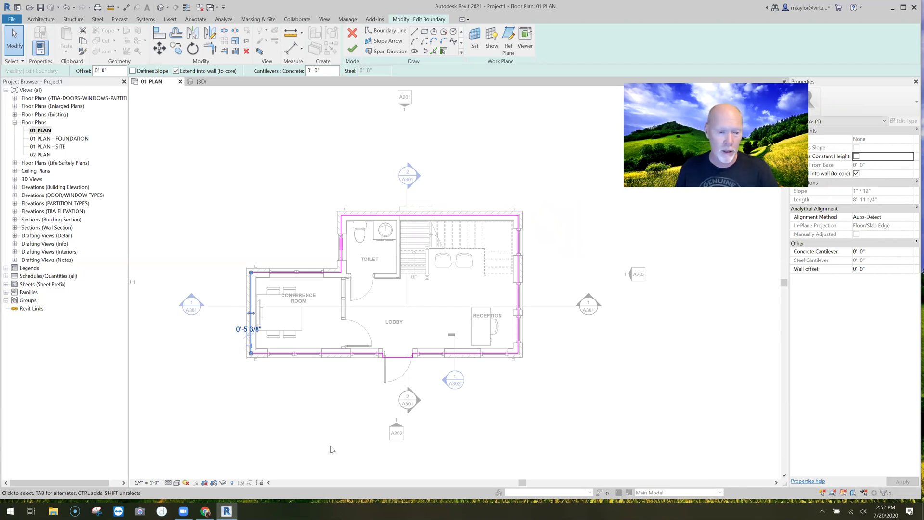
{"action": "left_click_drag", "start_coordinate": [205, 244], "coordinate": [363, 381]}
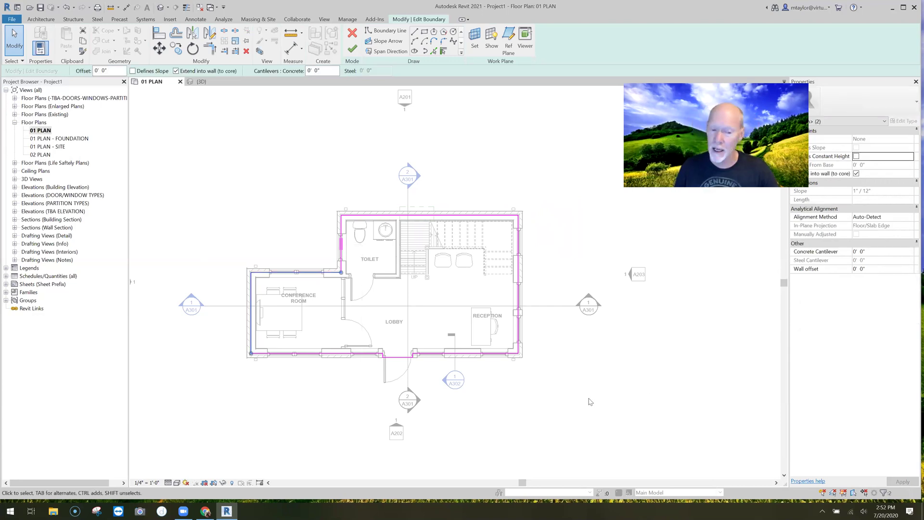
{"action": "key", "text": "Escape"}
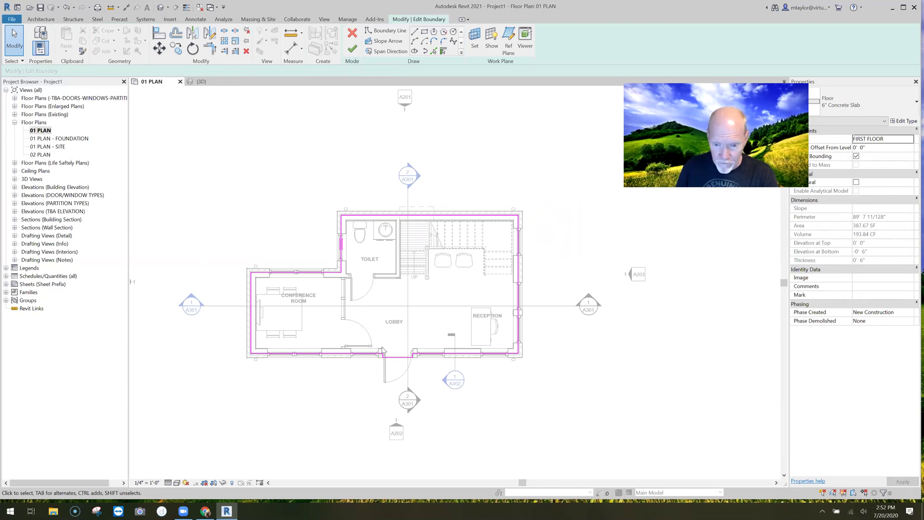
Check the boundary lines along the entrance side and the opposite long wall for duplicates by window-selecting each side
{"action": "left_click_drag", "start_coordinate": [200, 321], "coordinate": [618, 390]}
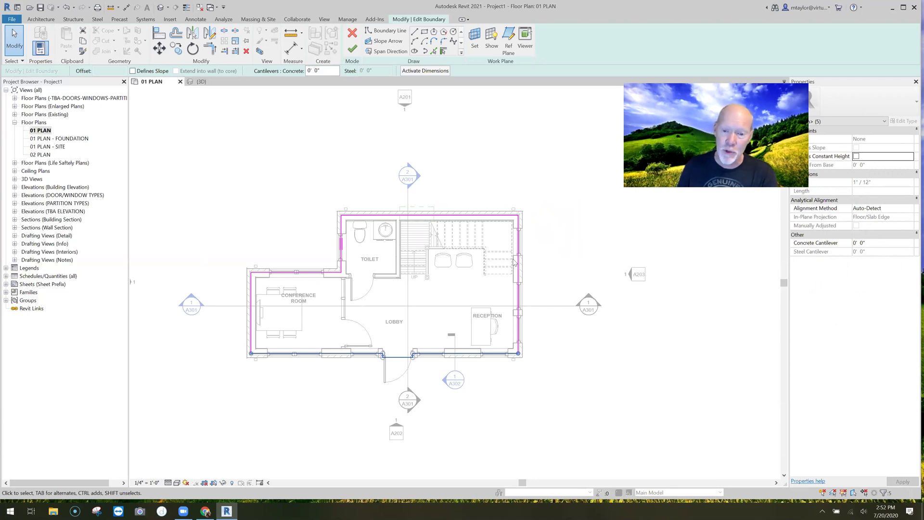
{"action": "left_click", "coordinate": [518, 222]}
{"action": "left_click_drag", "start_coordinate": [299, 189], "coordinate": [569, 223]}
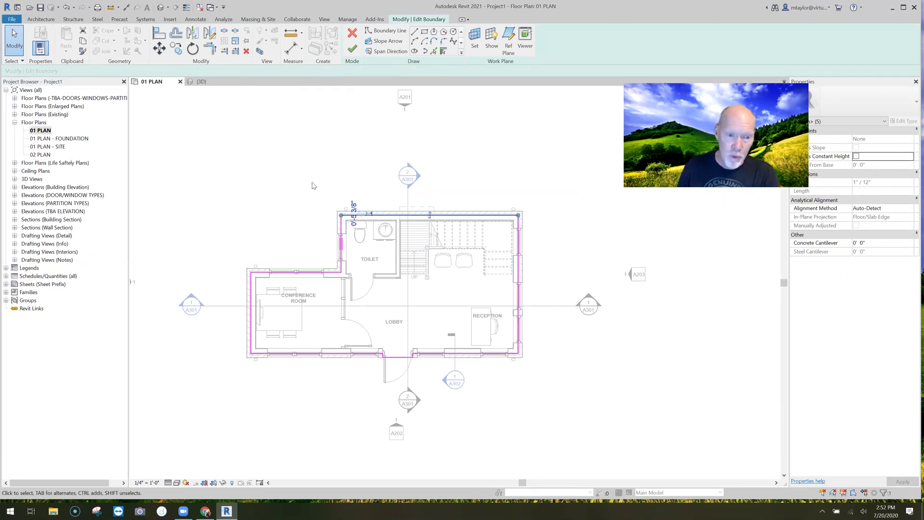
Window-select all the overlapping boundary lines at the toilet room's window wall and delete them
{"action": "left_click_drag", "start_coordinate": [317, 176], "coordinate": [364, 304]}
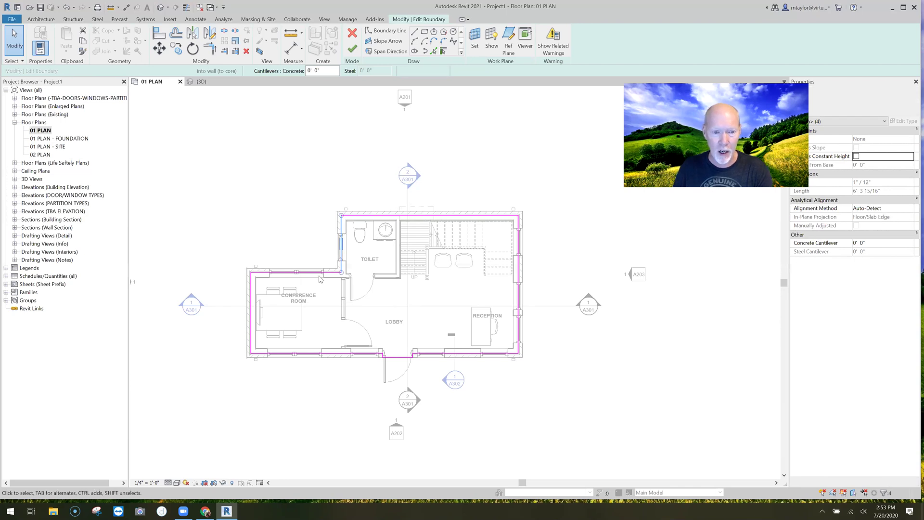
{"action": "left_click", "coordinate": [476, 216], "text": "ctrl"}
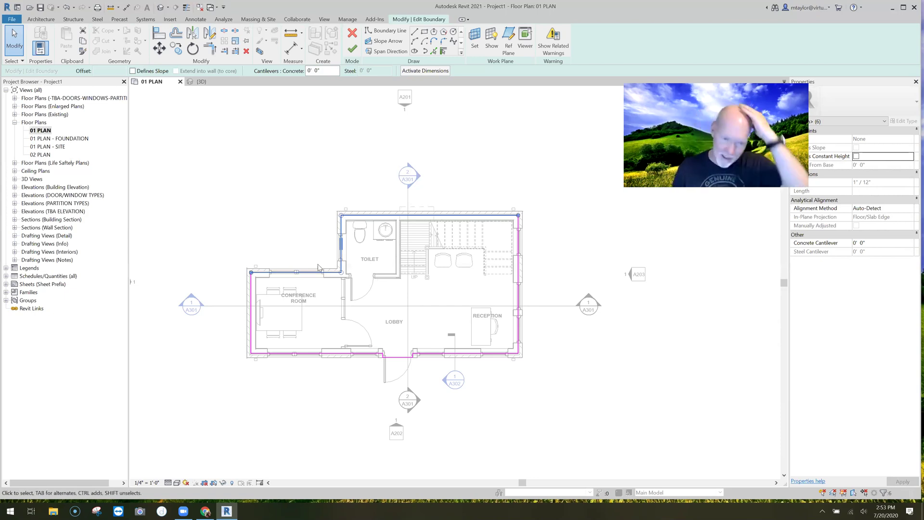
{"action": "left_click_drag", "start_coordinate": [293, 170], "coordinate": [378, 299]}
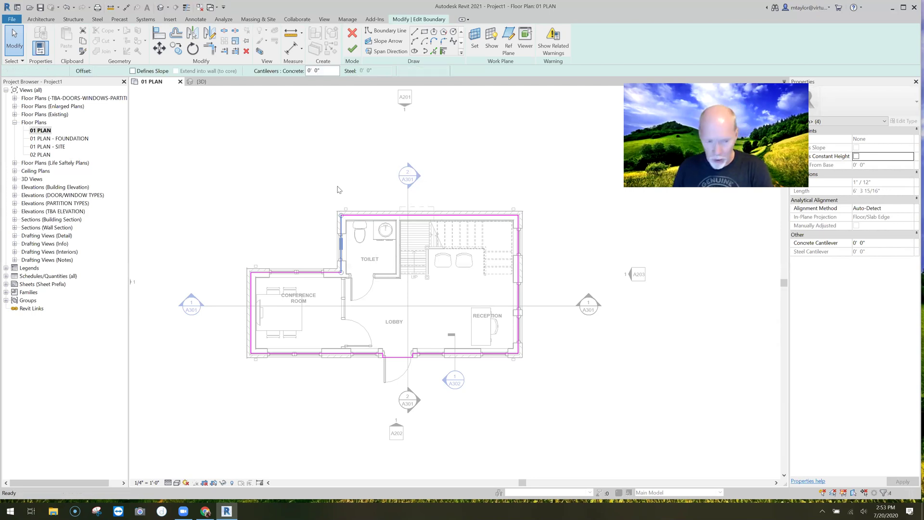
{"action": "left_click", "coordinate": [347, 197]}
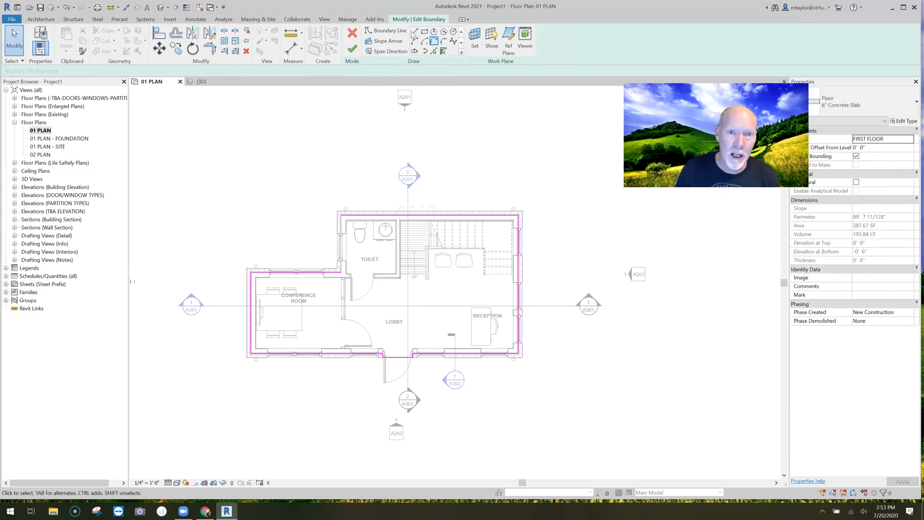
Pick the inner reference line of the toilet room's exterior window wall as a single replacement boundary line
{"action": "left_click", "coordinate": [434, 51]}
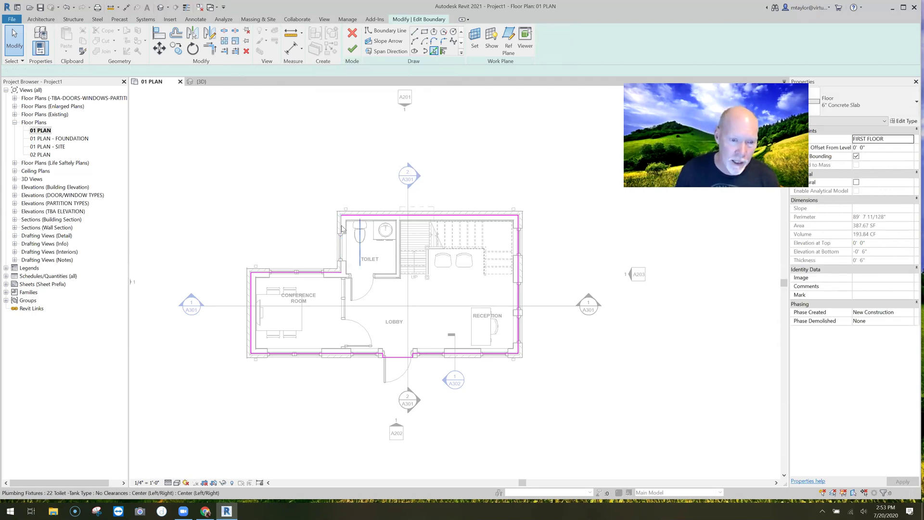
{"action": "scroll", "coordinate": [342, 228], "scroll_direction": "up", "scroll_amount": 10}
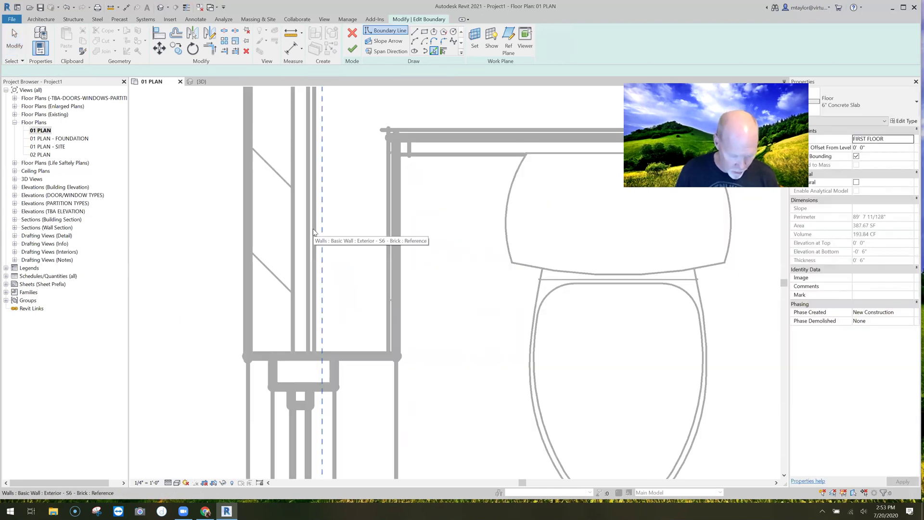
{"action": "left_click", "coordinate": [314, 233]}
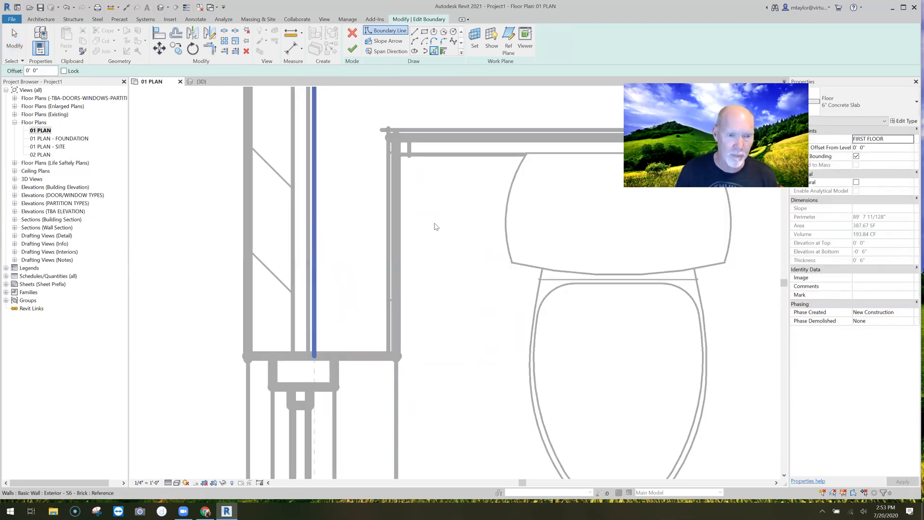
{"action": "scroll", "coordinate": [436, 226], "scroll_direction": "down", "scroll_amount": 5}
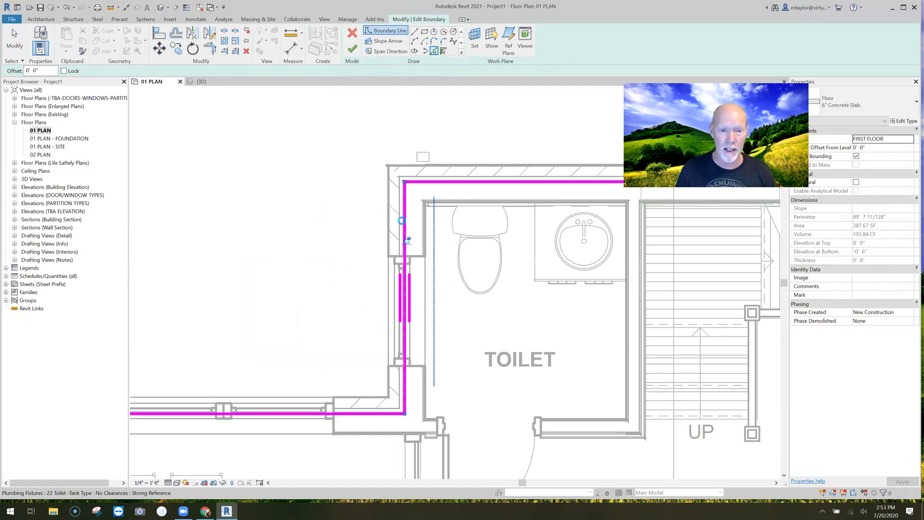
Finish the floor sketch without attaching walls to the floor's bottom, and clear the floor selection
{"action": "left_click", "coordinate": [351, 49]}
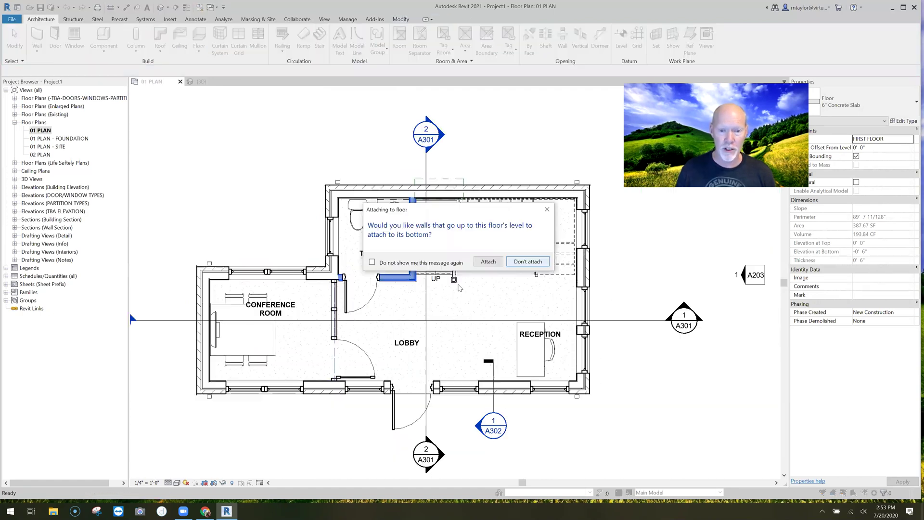
{"action": "left_click", "coordinate": [527, 262]}
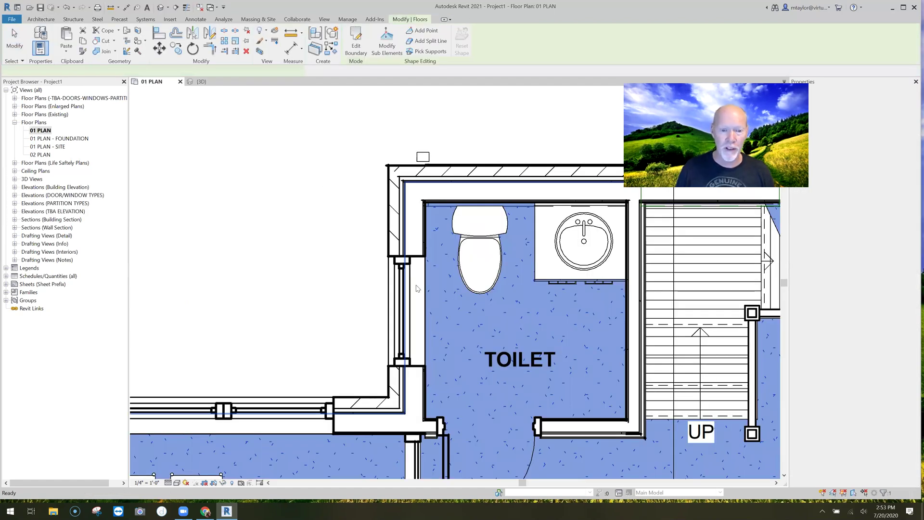
{"action": "key", "text": "Escape"}
{"action": "scroll", "coordinate": [517, 330], "scroll_direction": "down", "scroll_amount": 6}
{"action": "middle_click_drag", "start_coordinate": [517, 330], "coordinate": [378, 238]}
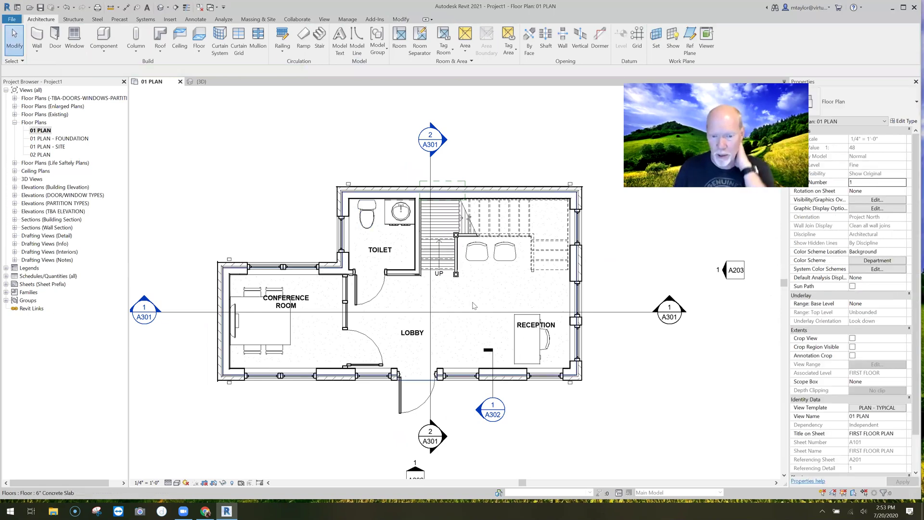
{"action": "key", "text": "Escape"}
Reopen the 6" Concrete Slab floor's boundary for editing at the toilet room's outer corner
{"action": "left_click", "coordinate": [380, 315]}
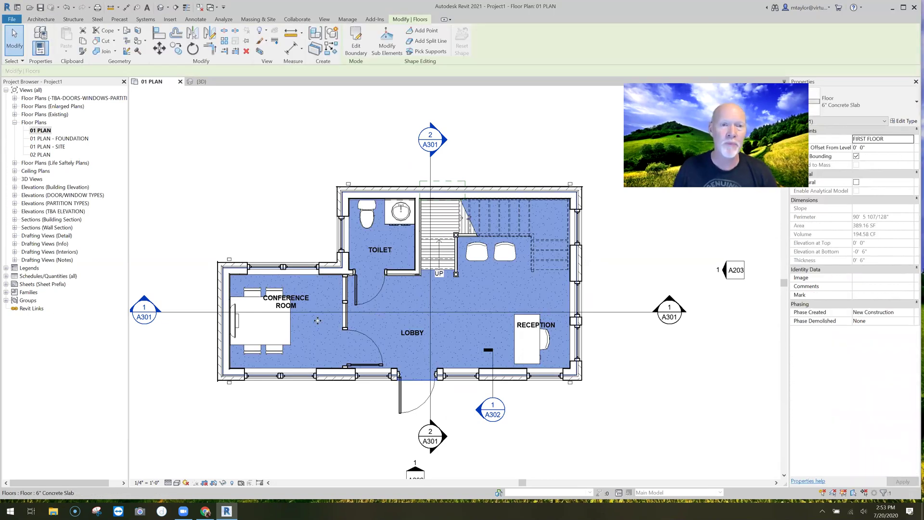
{"action": "double_click", "coordinate": [370, 200]}
{"action": "scroll", "coordinate": [352, 205], "scroll_direction": "up", "scroll_amount": 5}
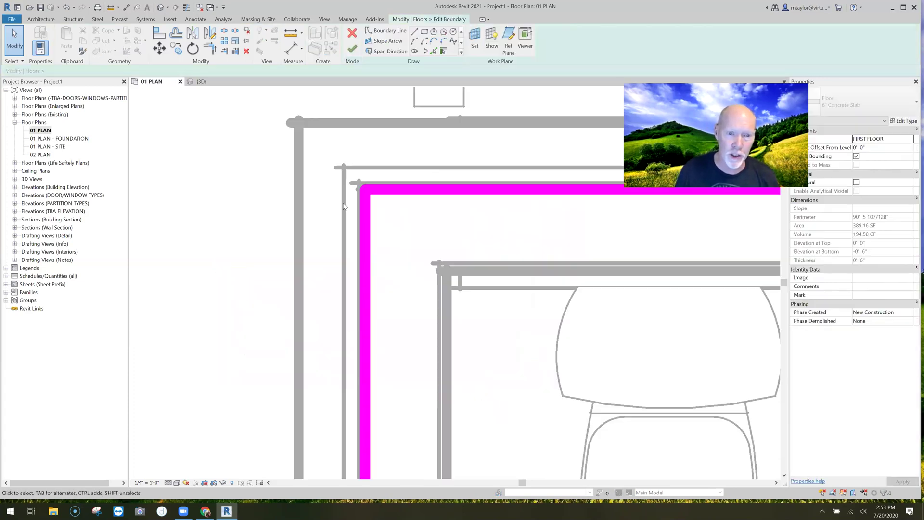
{"action": "scroll", "coordinate": [370, 300], "scroll_direction": "down", "scroll_amount": 1}
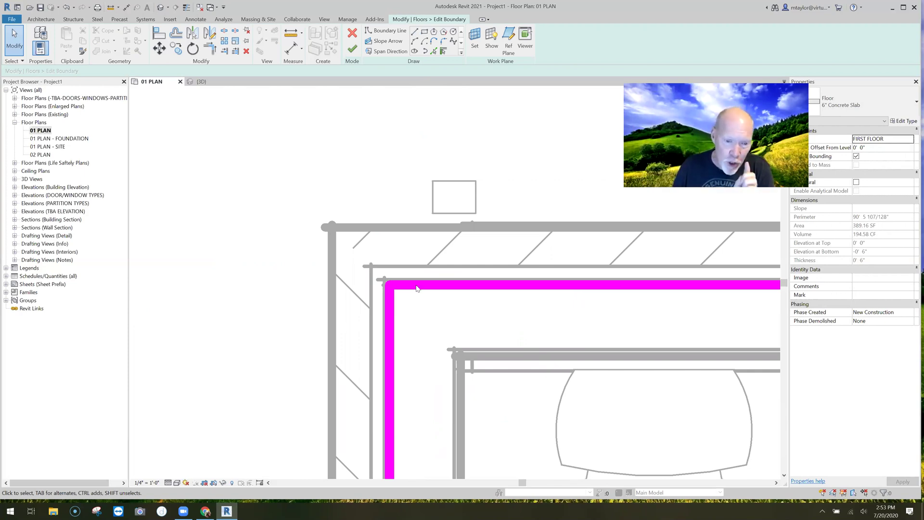
Stretch the end of the horizontal boundary line outward past the toilet room's outer corner so it overshoots the vertical line
{"action": "left_click", "coordinate": [390, 286]}
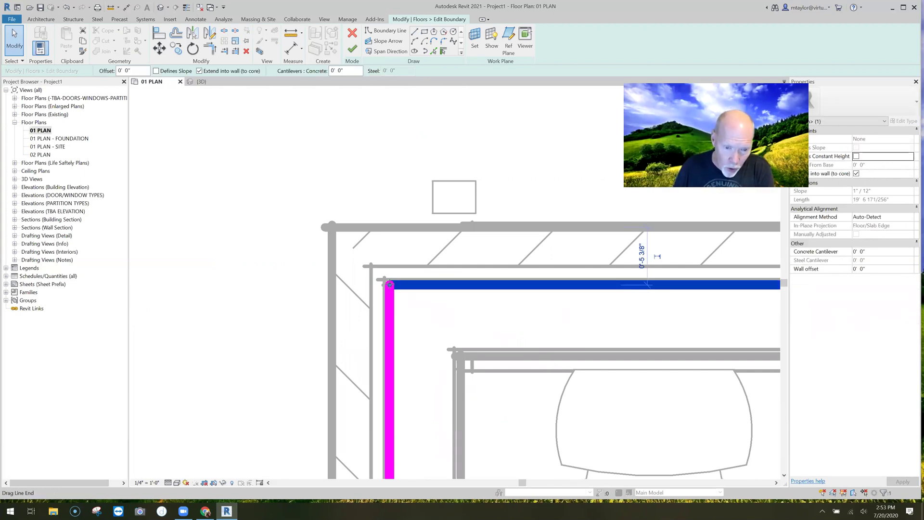
{"action": "left_click_drag", "start_coordinate": [389, 285], "coordinate": [369, 285]}
{"action": "key", "text": "Escape"}
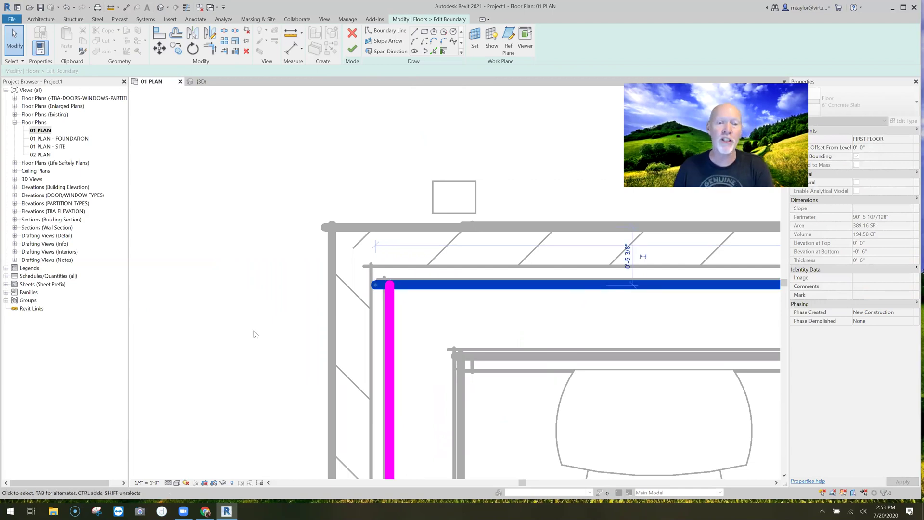
{"action": "left_click", "coordinate": [255, 333]}
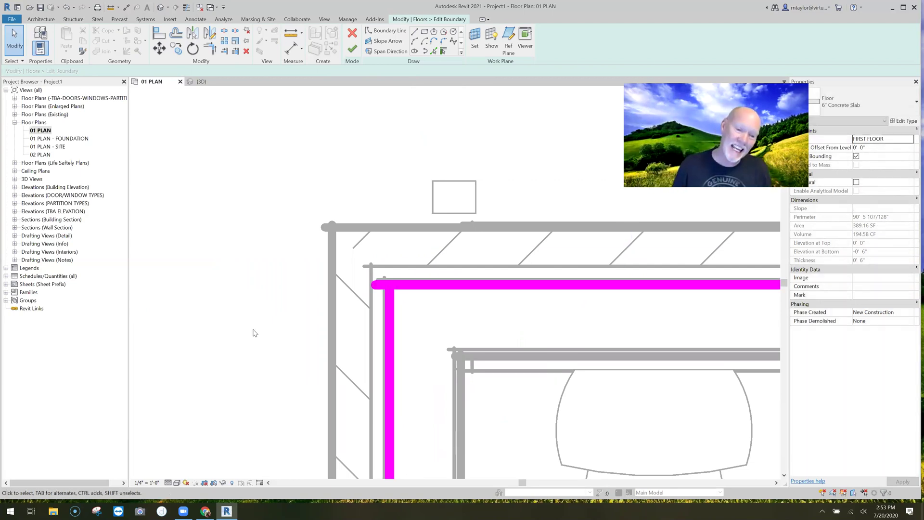
{"action": "left_click", "coordinate": [376, 286]}
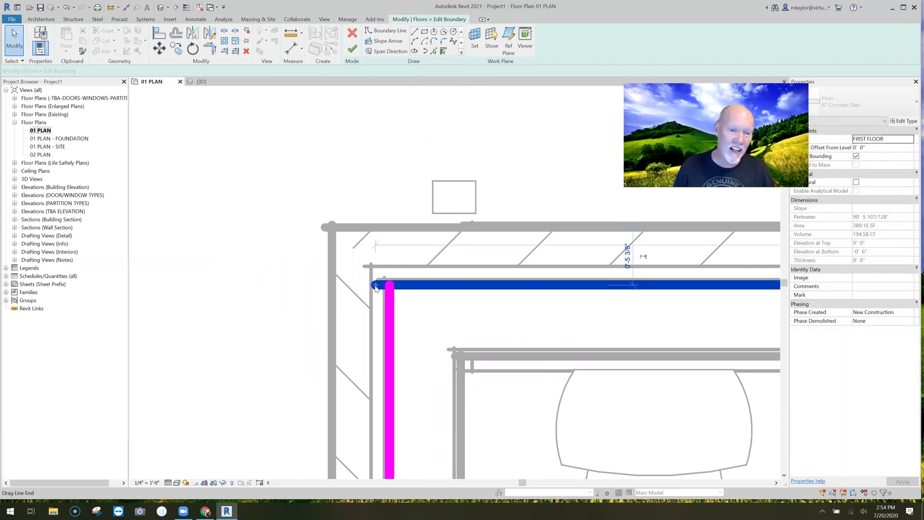
{"action": "left_click_drag", "start_coordinate": [375, 284], "coordinate": [364, 285]}
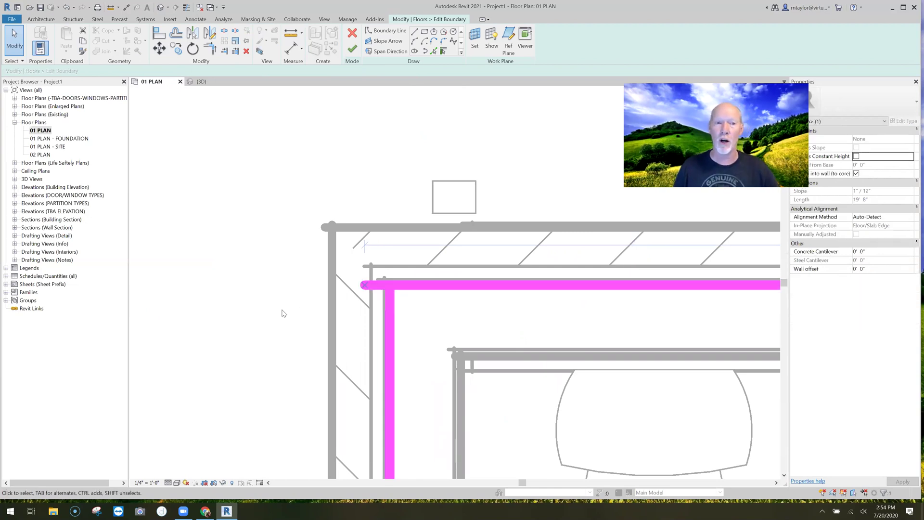
{"action": "left_click", "coordinate": [311, 122]}
Try to finish the floor sketch with the overshooting horizontal line, inspect the highlighted lines, and continue sketching
{"action": "left_click", "coordinate": [352, 51]}
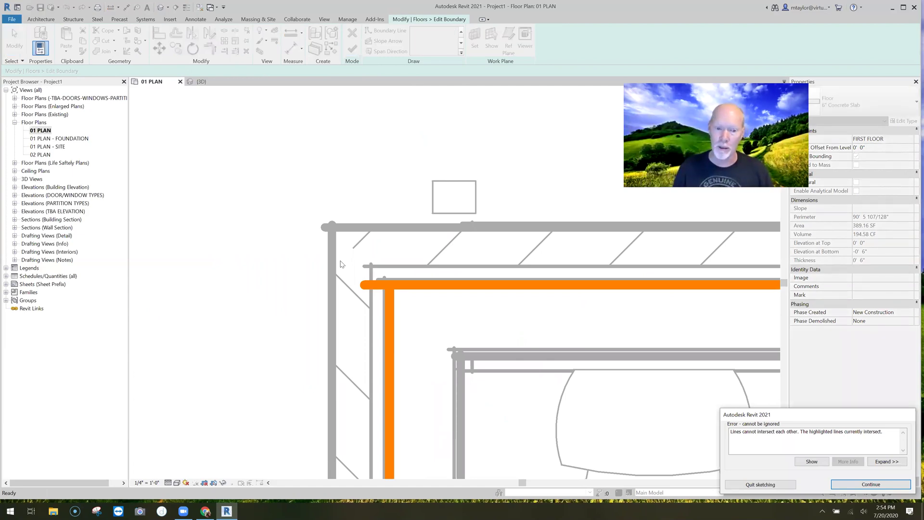
{"action": "scroll", "coordinate": [406, 282], "scroll_direction": "down", "scroll_amount": 3}
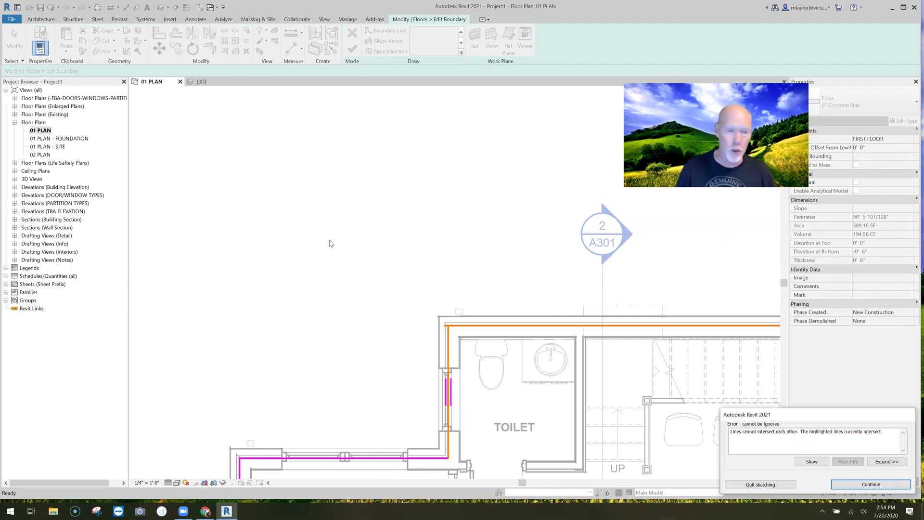
{"action": "middle_click_drag", "start_coordinate": [427, 336], "coordinate": [329, 243]}
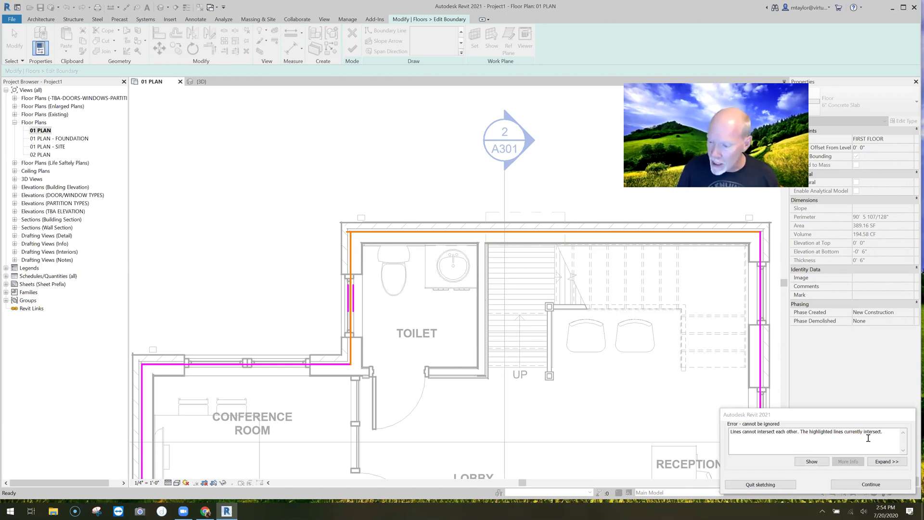
{"action": "left_click", "coordinate": [870, 484]}
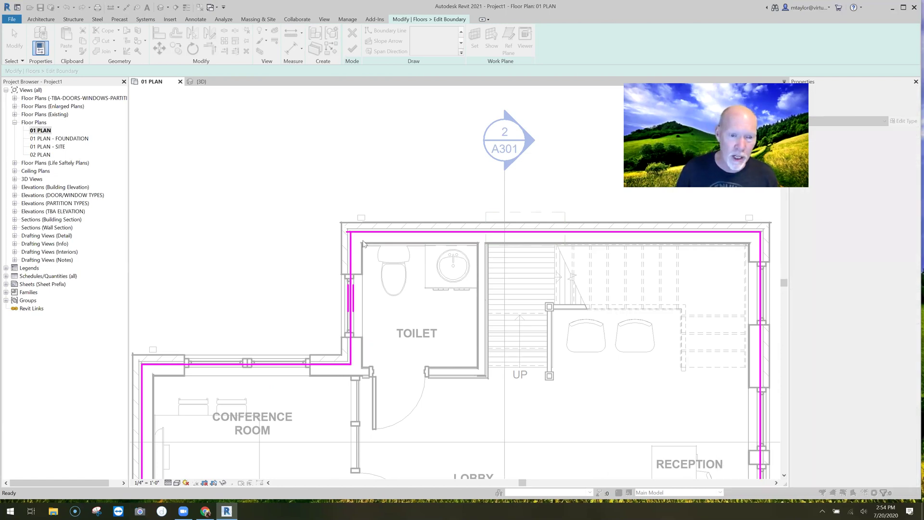
Stretch the vertical boundary line past the horizontal one at the toilet room corner, try to finish the sketch, and continue sketching
{"action": "scroll", "coordinate": [363, 243], "scroll_direction": "up", "scroll_amount": 4}
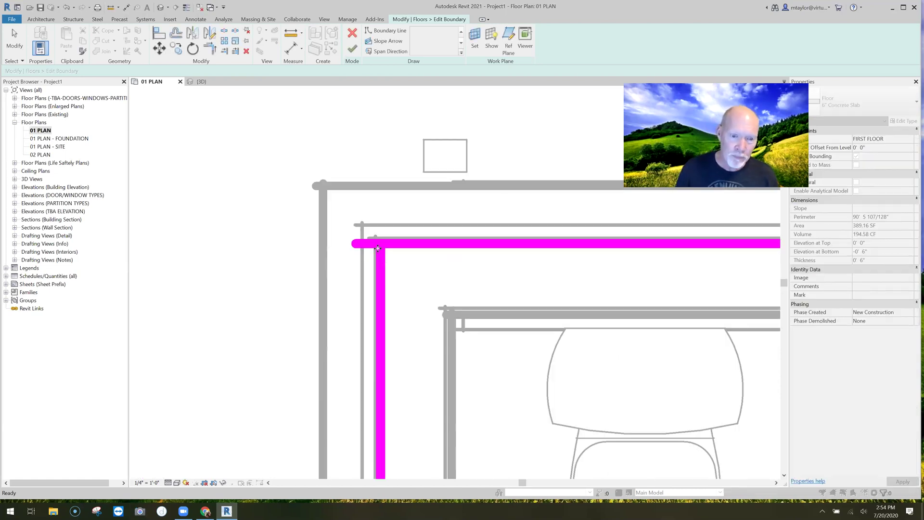
{"action": "left_click", "coordinate": [378, 247]}
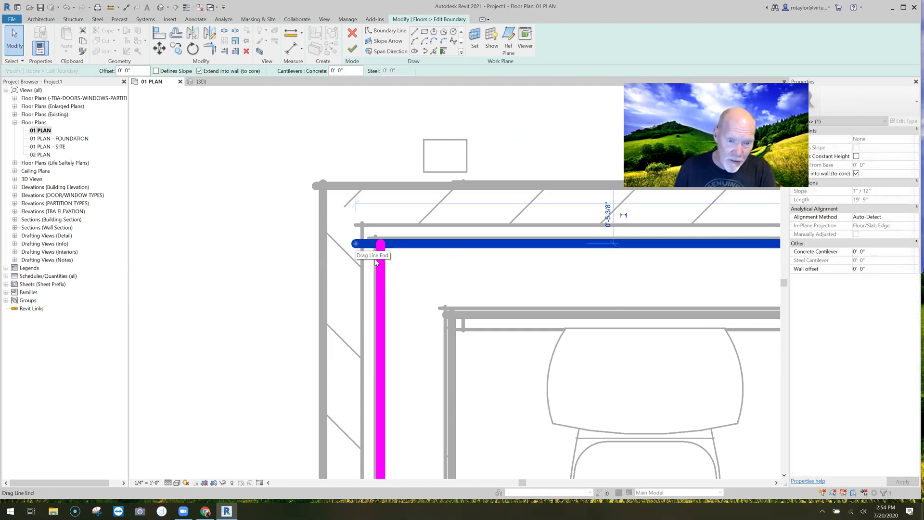
{"action": "left_click", "coordinate": [376, 262]}
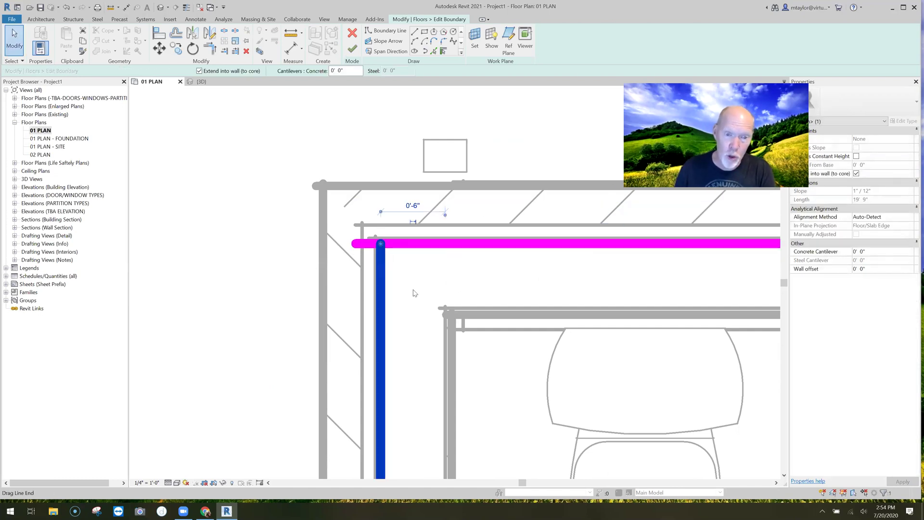
{"action": "left_click", "coordinate": [352, 50]}
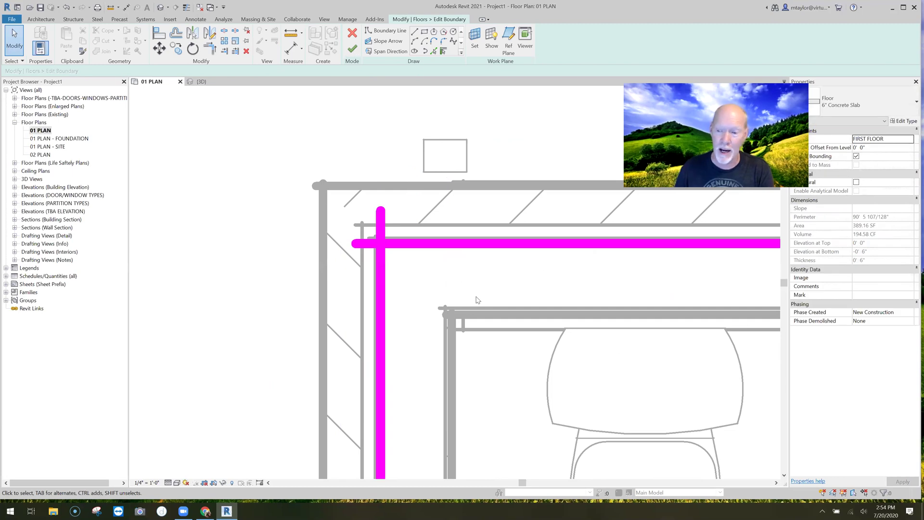
{"action": "key", "text": "Return"}
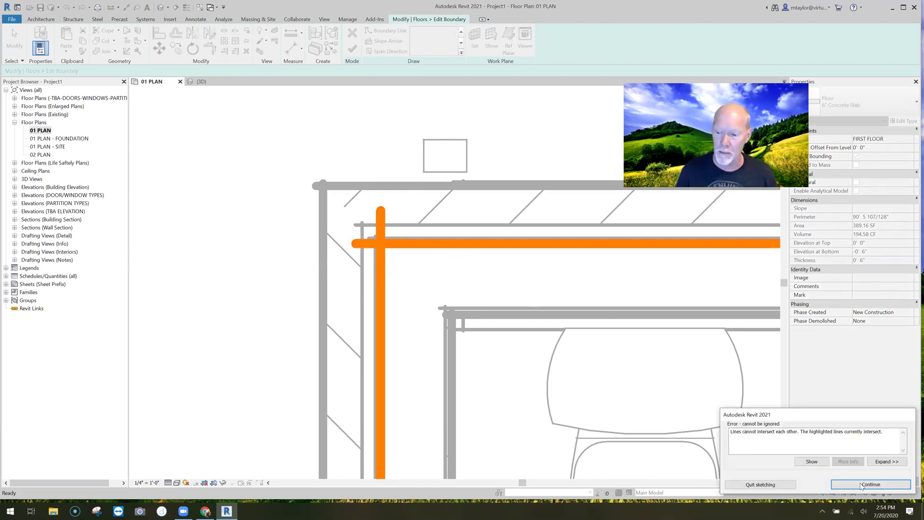
{"action": "key", "text": "Return"}
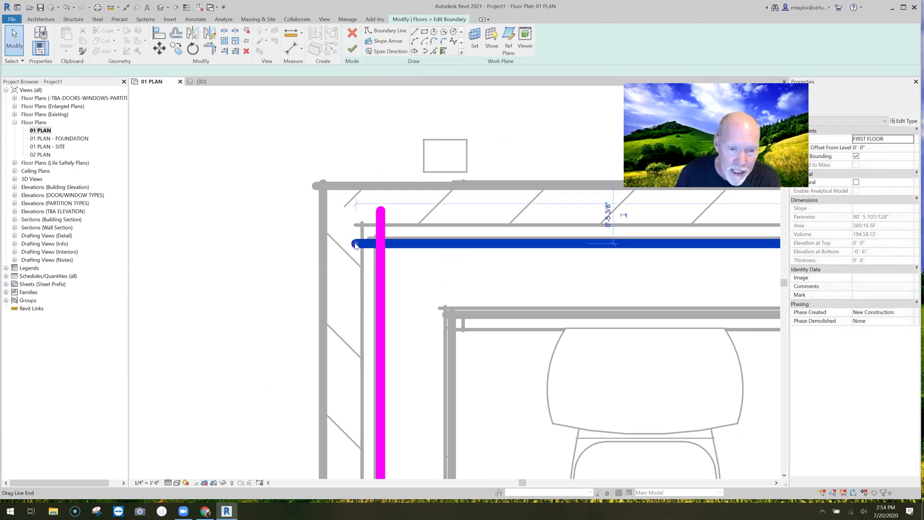
Pull both boundary line ends back from the toilet room's outer corner and rejoin them with Trim/Extend to Corner
{"action": "mouse_move", "coordinate": [356, 244]}
{"action": "left_mouse_down"}
{"action": "mouse_move", "coordinate": [411, 248]}
{"action": "mouse_move", "coordinate": [379, 212]}
{"action": "mouse_move", "coordinate": [388, 247]}
{"action": "mouse_move", "coordinate": [380, 250]}
{"action": "left_mouse_up"}
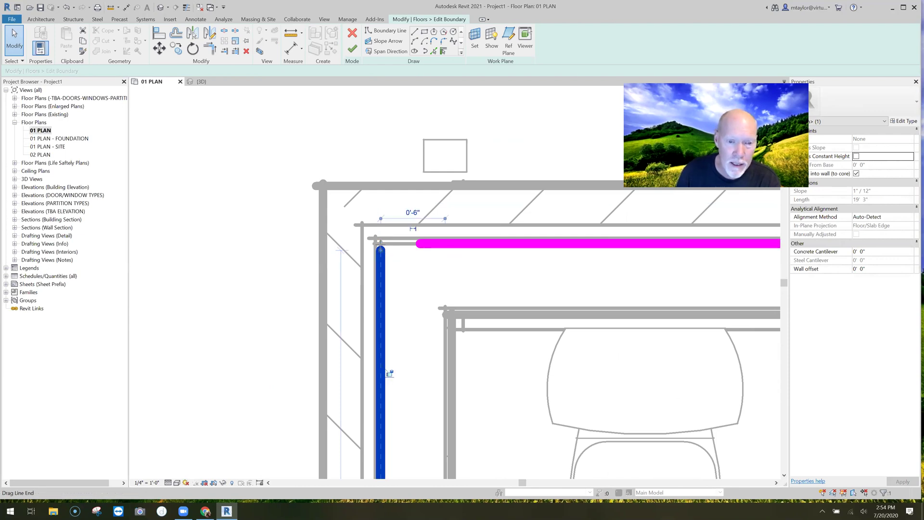
{"action": "key", "text": "Escape"}
{"action": "left_click", "coordinate": [443, 247]}
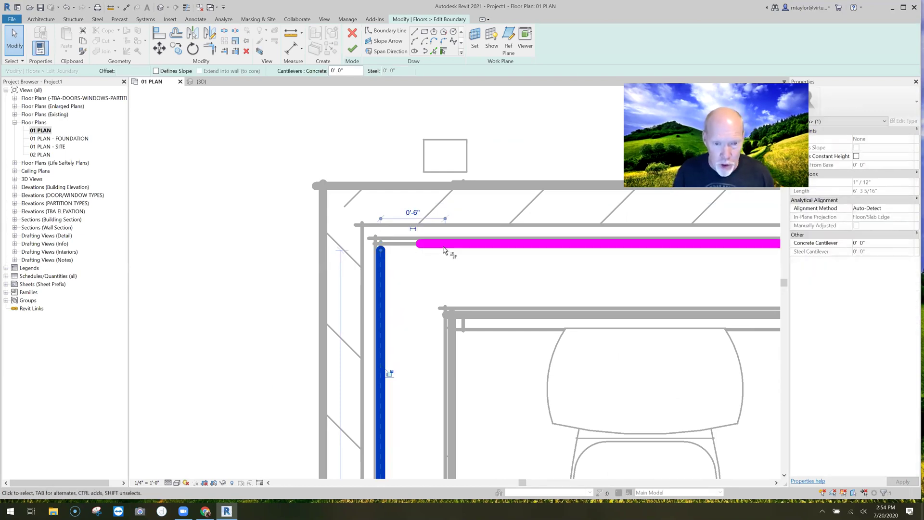
{"action": "left_click", "coordinate": [444, 244]}
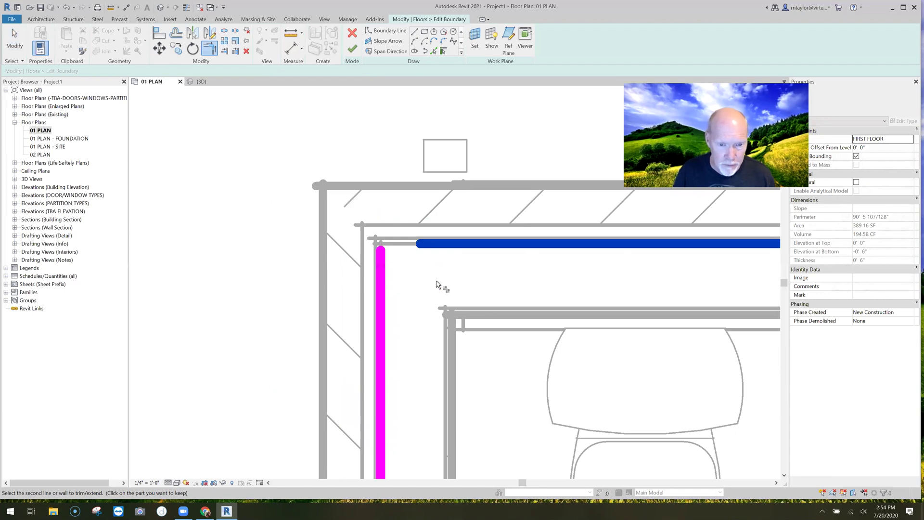
{"action": "left_click", "coordinate": [402, 249]}
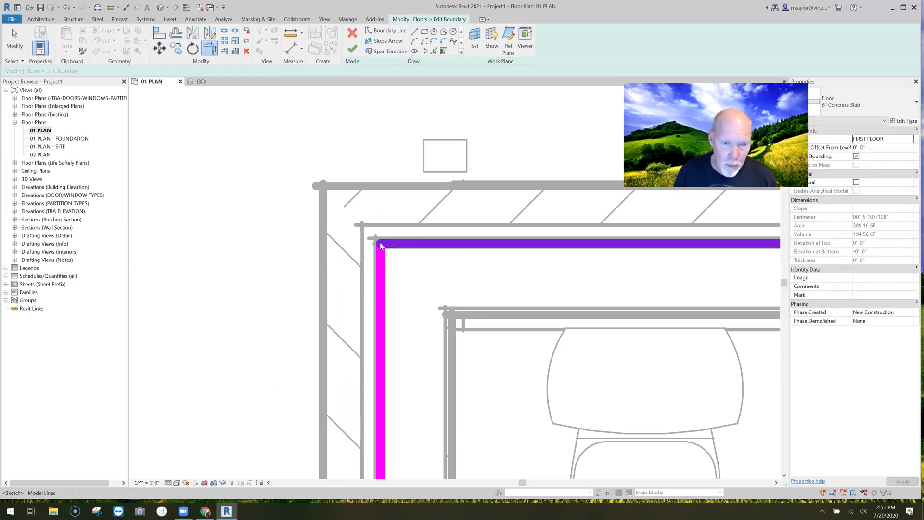
{"action": "key", "text": "Escape"}
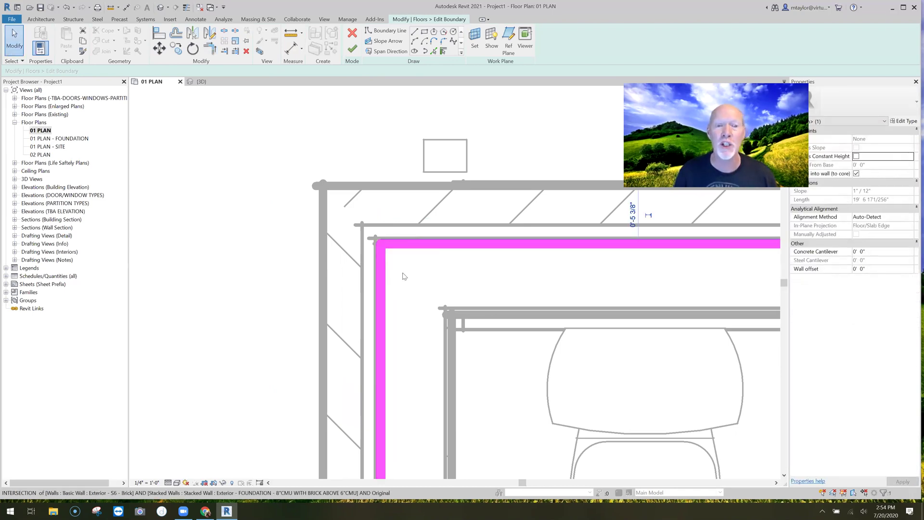
Open a tiny gap between the boundary lines at the corner, try to finish the sketch, and continue sketching
{"action": "left_click_drag", "start_coordinate": [402, 275], "coordinate": [383, 240]}
{"action": "left_click", "coordinate": [355, 49]}
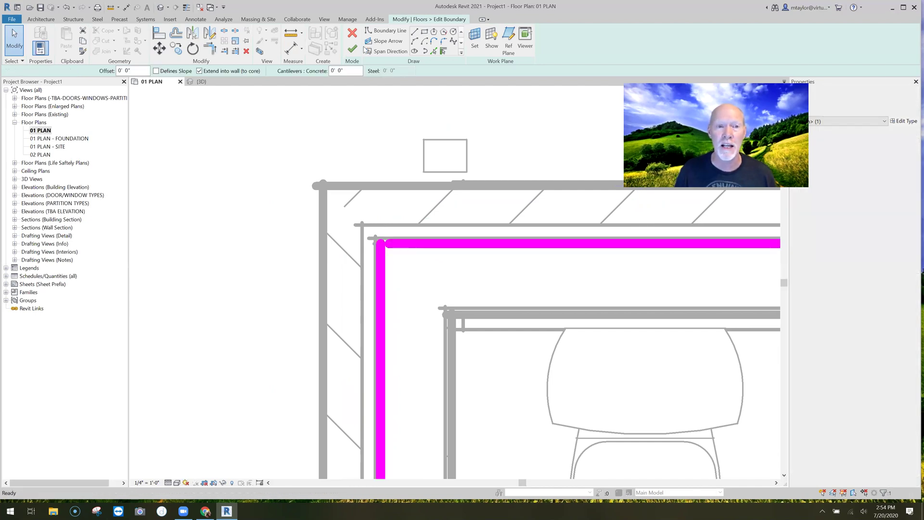
{"action": "left_click", "coordinate": [352, 49]}
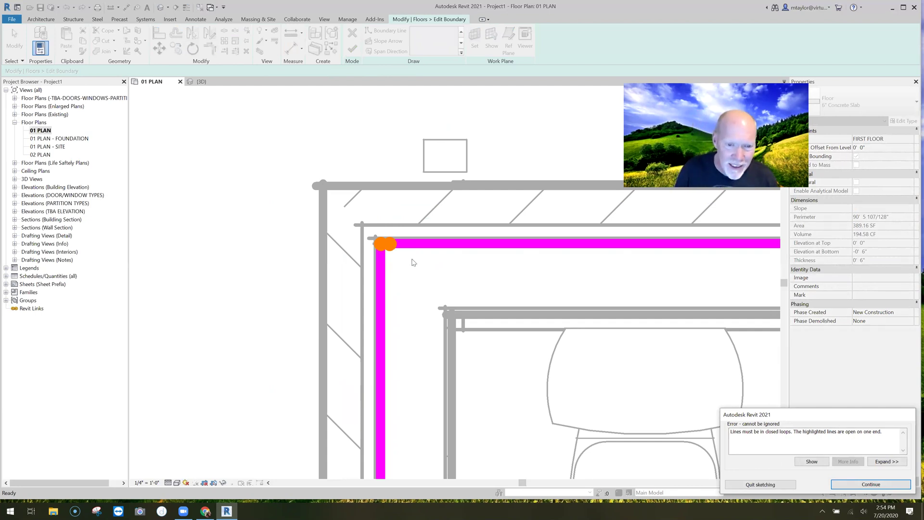
{"action": "left_click", "coordinate": [393, 247]}
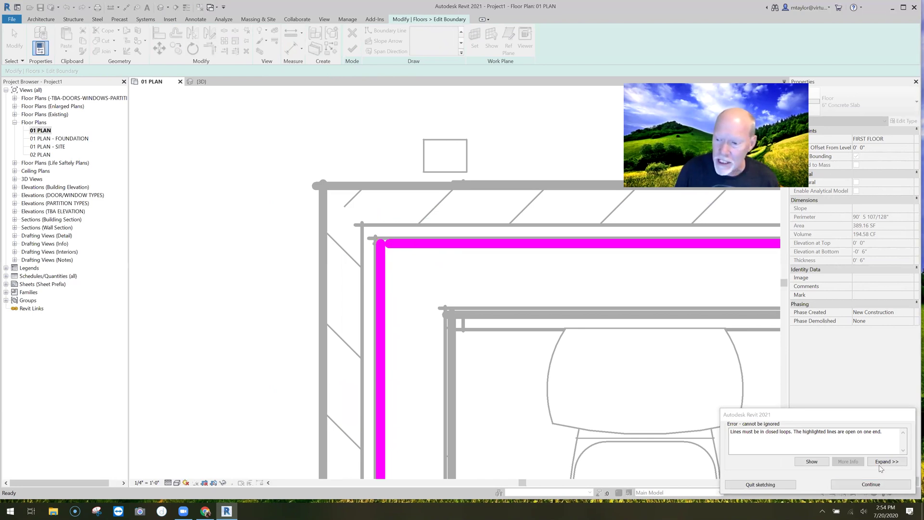
{"action": "left_click", "coordinate": [877, 483]}
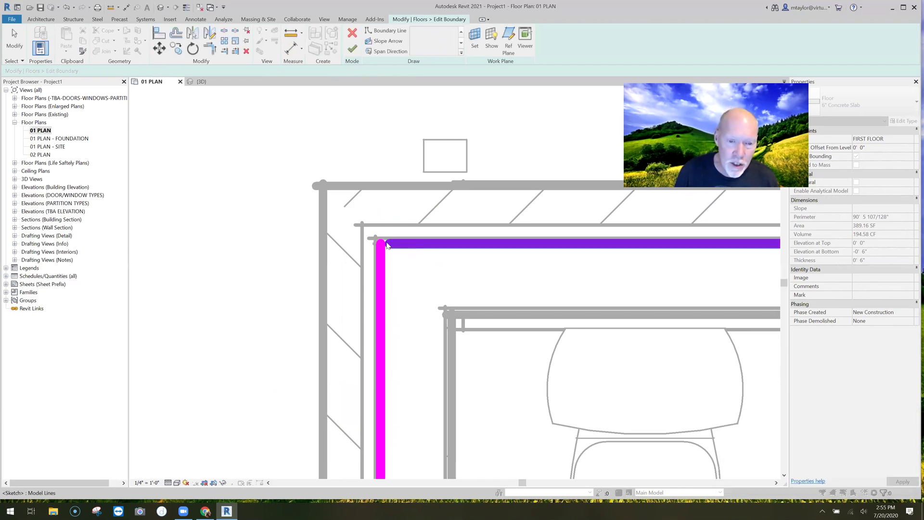
Widen the corner gap by pulling the horizontal line's end farther inward, try to finish the sketch, and continue sketching
{"action": "left_click", "coordinate": [392, 245]}
{"action": "left_click_drag", "start_coordinate": [390, 244], "coordinate": [420, 243]}
{"action": "left_click", "coordinate": [420, 233]}
{"action": "left_click", "coordinate": [361, 56]}
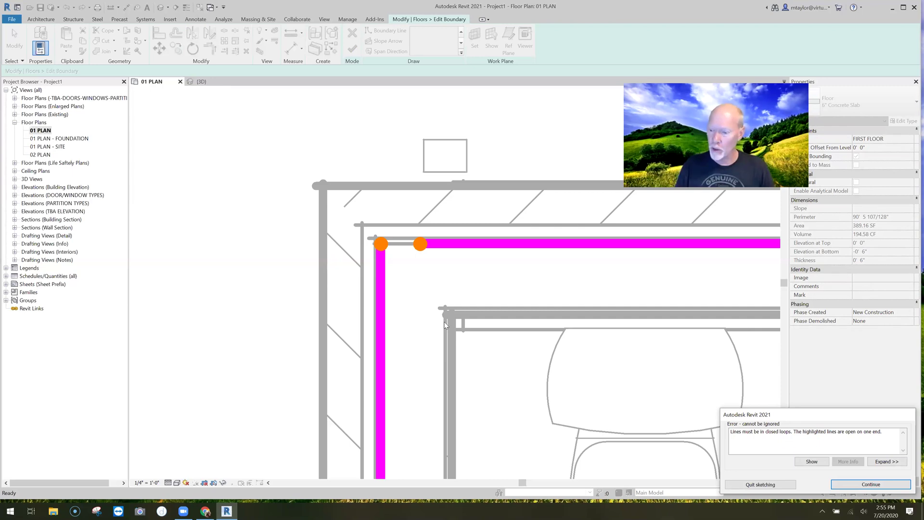
{"action": "left_click", "coordinate": [831, 487]}
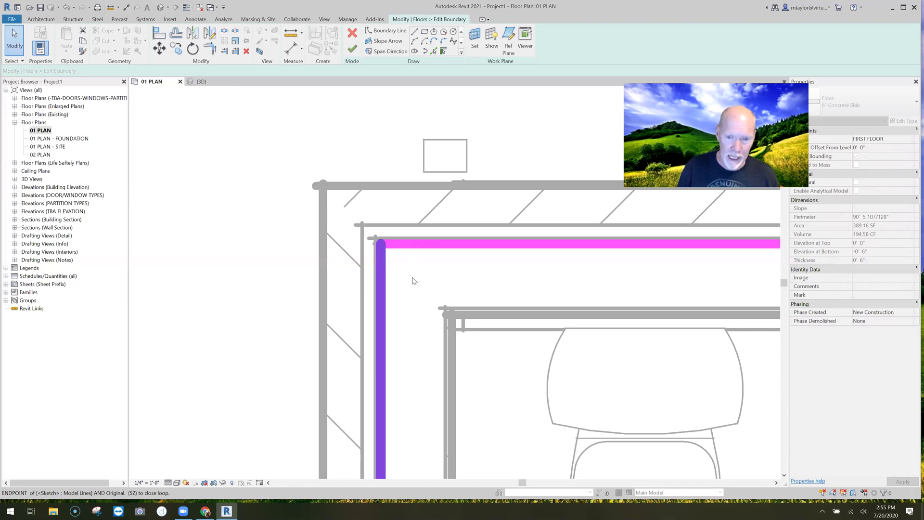
Split the horizontal boundary line above the toilet room at two points and remove the short segment between them
{"action": "scroll", "coordinate": [409, 279], "scroll_direction": "down", "scroll_amount": 3}
{"action": "middle_click_drag", "start_coordinate": [486, 278], "coordinate": [407, 279]}
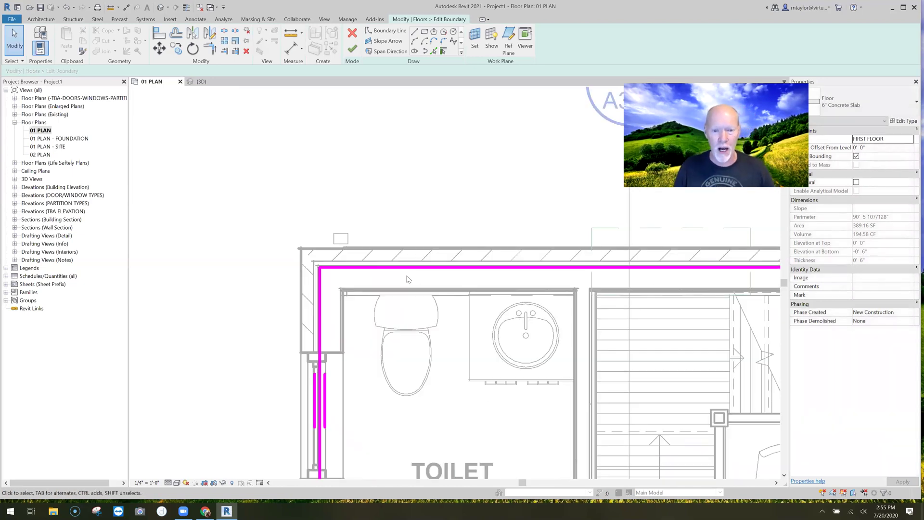
{"action": "scroll", "coordinate": [476, 278], "scroll_direction": "down", "scroll_amount": 2}
{"action": "left_click", "coordinate": [471, 273]}
{"action": "key", "text": "s"}
{"action": "key", "text": "l"}
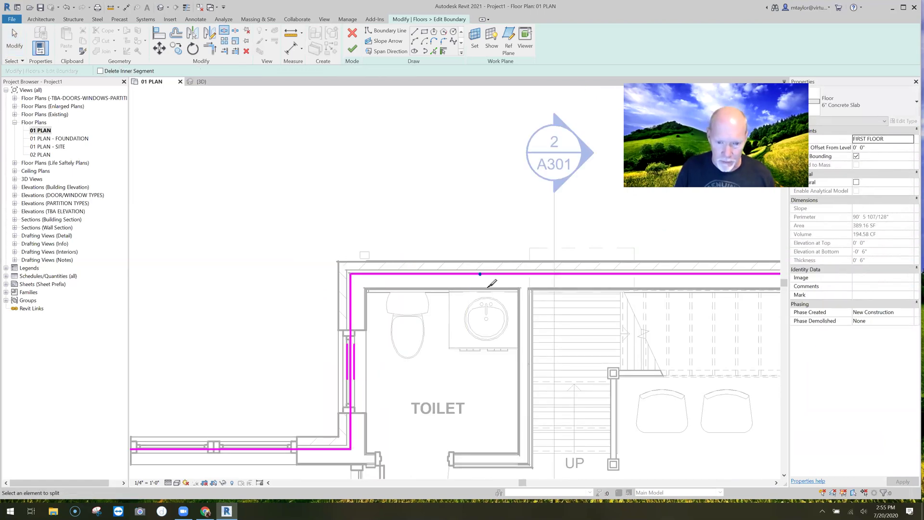
{"action": "left_click", "coordinate": [474, 275]}
{"action": "key", "text": "Escape"}
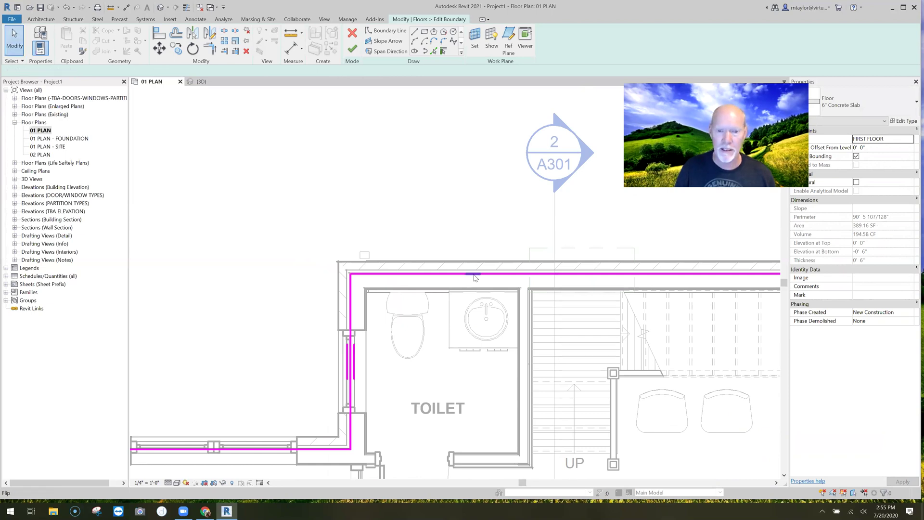
{"action": "scroll", "coordinate": [474, 274], "scroll_direction": "up", "scroll_amount": 1}
{"action": "scroll", "coordinate": [435, 278], "scroll_direction": "up", "scroll_amount": 1}
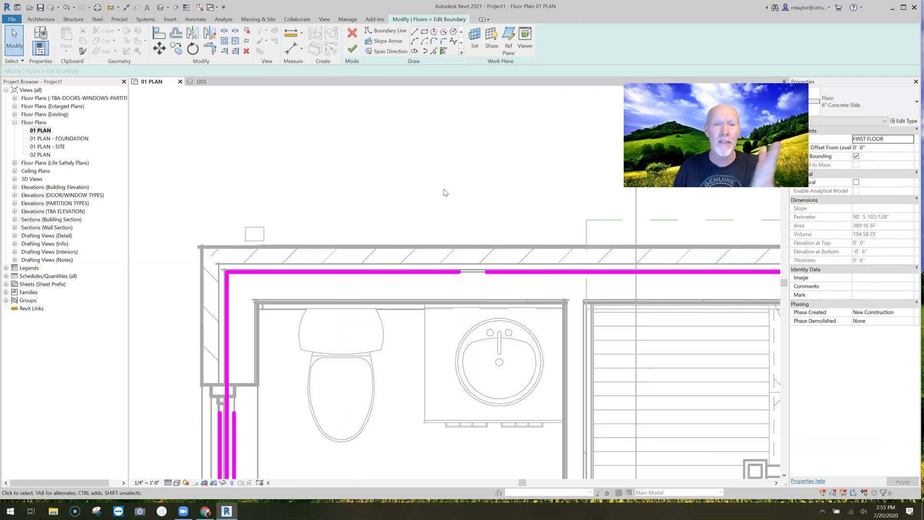
Try to finish the floor sketch with the gap above the toilet room, inspect the highlighted open ends, and continue sketching
{"action": "left_click", "coordinate": [353, 49]}
{"action": "key", "text": "Escape"}
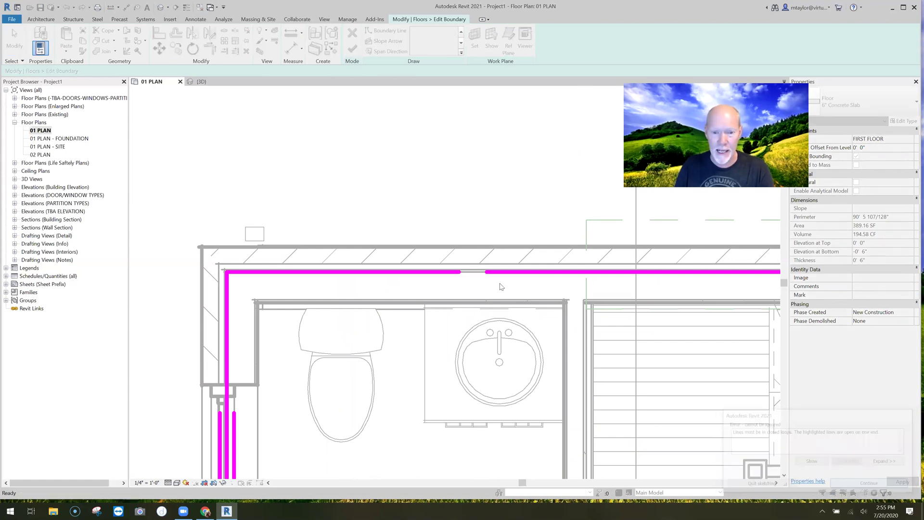
{"action": "scroll", "coordinate": [501, 287], "scroll_direction": "up", "scroll_amount": 2}
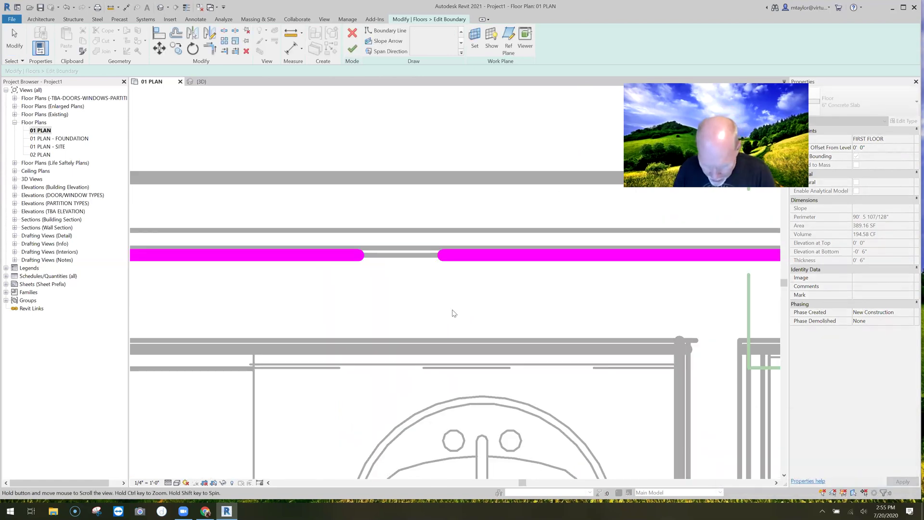
{"action": "middle_click_drag", "start_coordinate": [454, 313], "coordinate": [433, 334]}
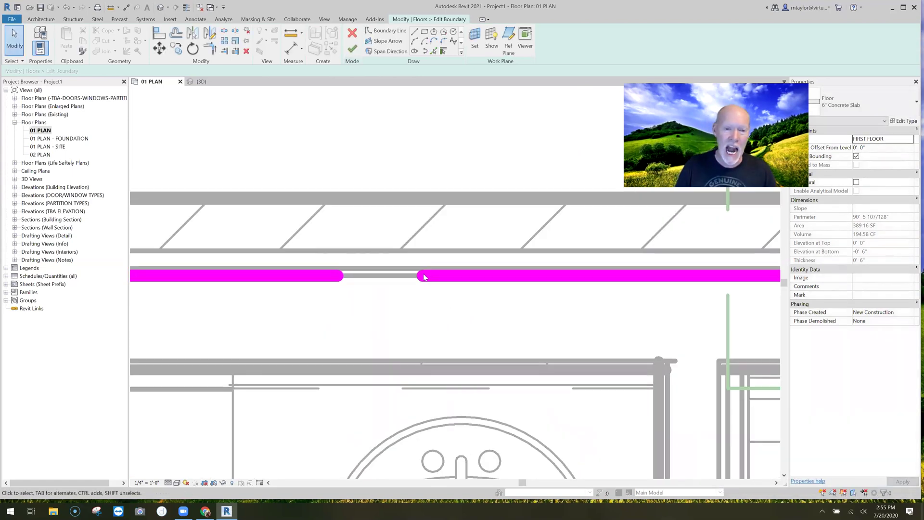
{"action": "left_click", "coordinate": [351, 50]}
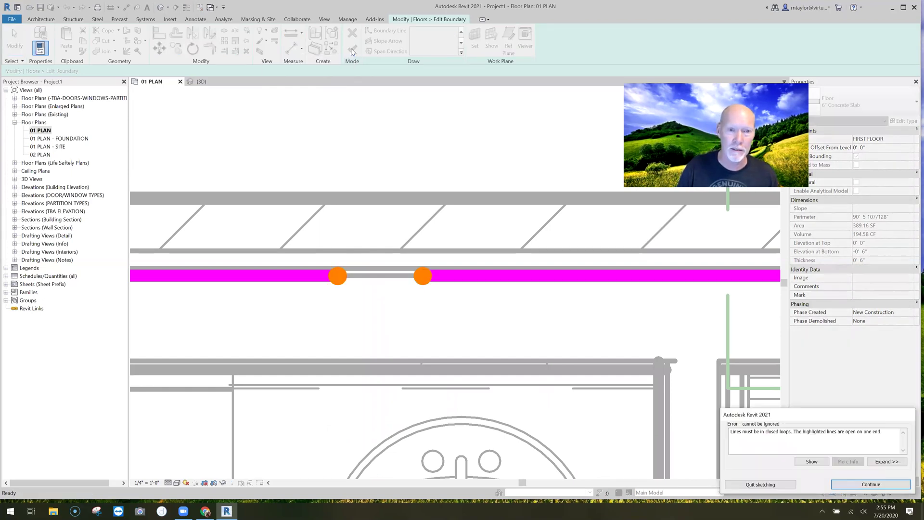
{"action": "left_click", "coordinate": [878, 485]}
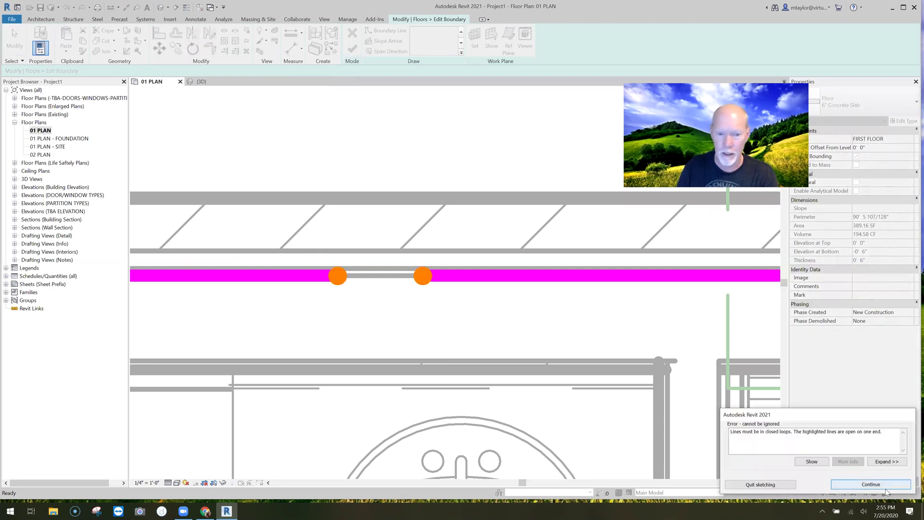
{"action": "key", "text": "Return"}
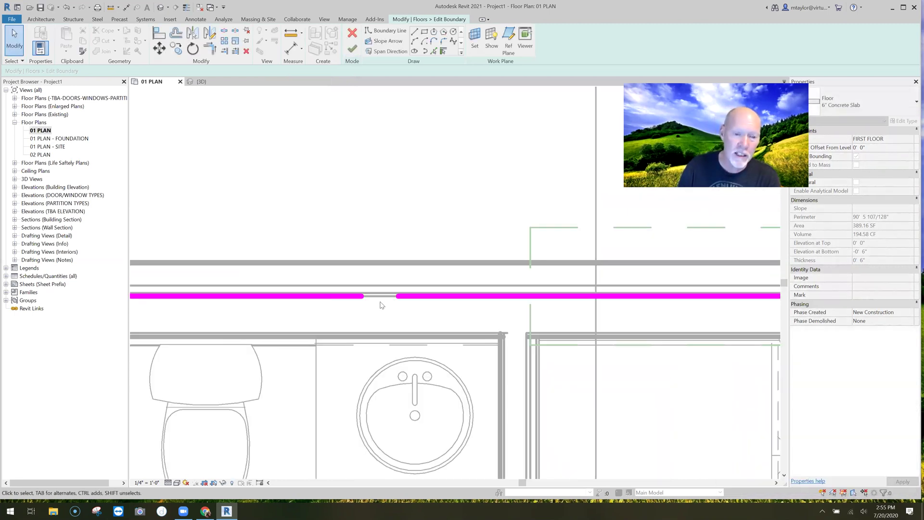
Nudge the boundary segment above the toilet outward 2 inches and stretch its free end past the start of the neighbouring segment
{"action": "scroll", "coordinate": [340, 312], "scroll_direction": "up", "scroll_amount": 2}
{"action": "left_click", "coordinate": [337, 305]}
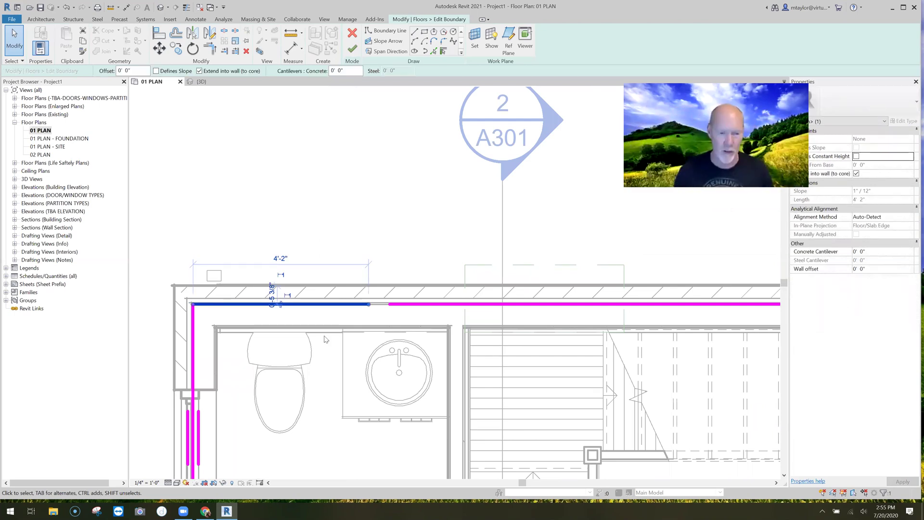
{"action": "key", "text": "Up"}
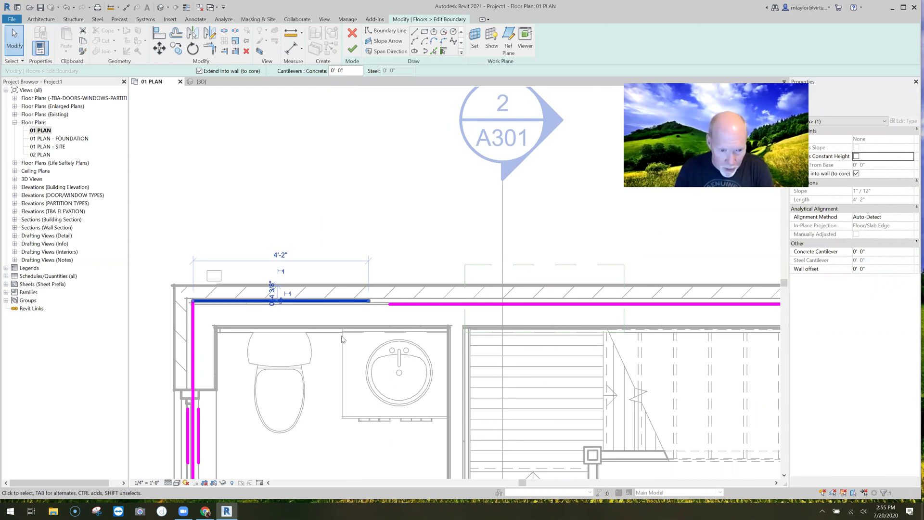
{"action": "key", "text": "Up"}
{"action": "left_click_drag", "start_coordinate": [369, 297], "coordinate": [447, 298]}
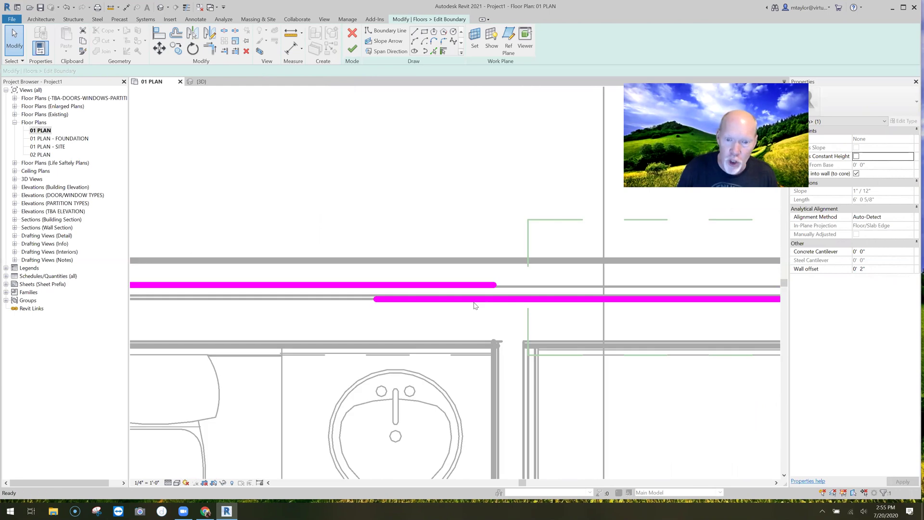
{"action": "scroll", "coordinate": [405, 313], "scroll_direction": "up", "scroll_amount": 3}
{"action": "key", "text": "Escape"}
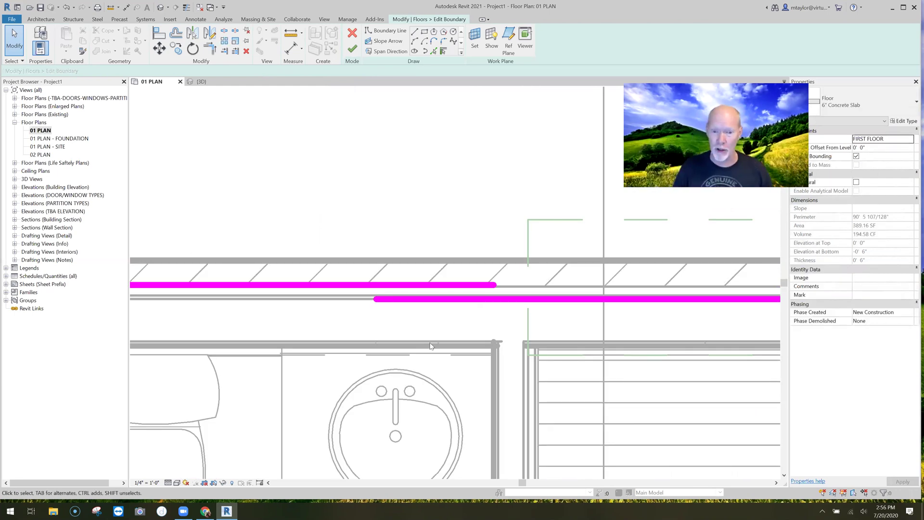
Align the offset boundary segment with the longer horizontal segment so the two lines overlap
{"action": "scroll", "coordinate": [497, 342], "scroll_direction": "down", "scroll_amount": 2}
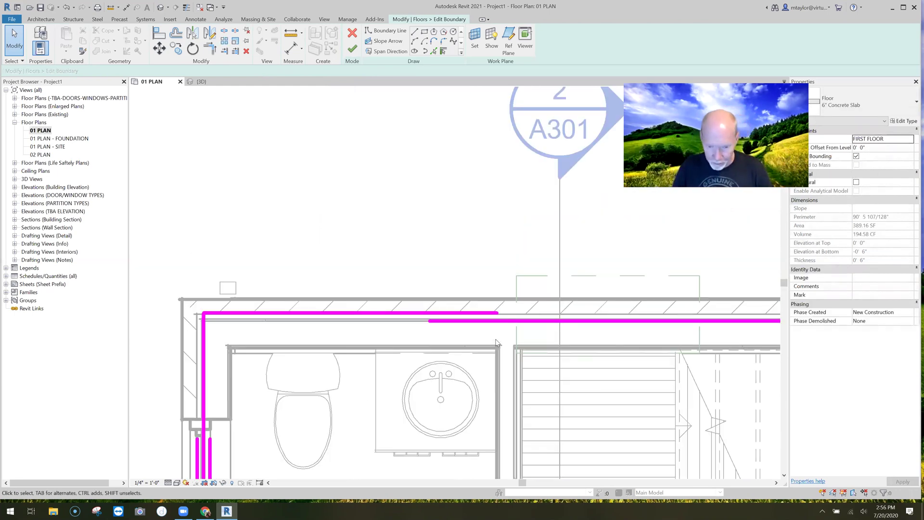
{"action": "key", "text": "a"}
{"action": "key", "text": "l"}
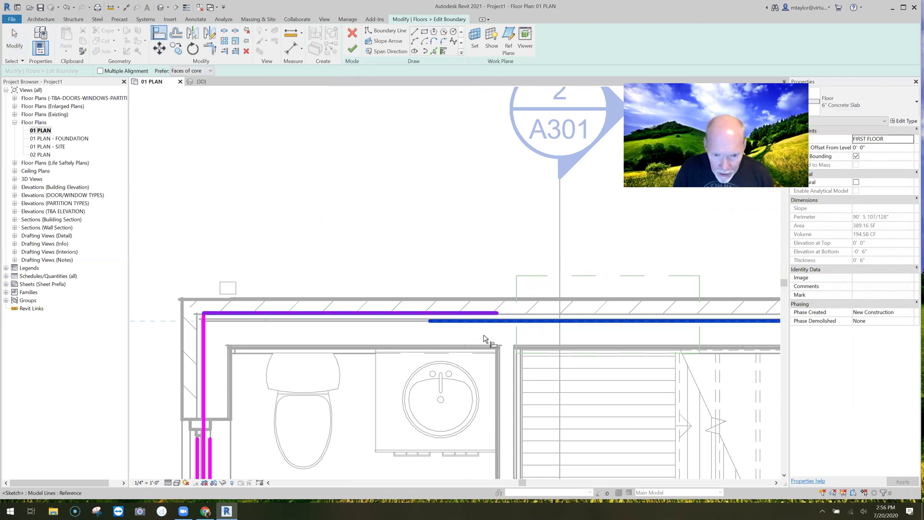
{"action": "left_click", "coordinate": [482, 337]}
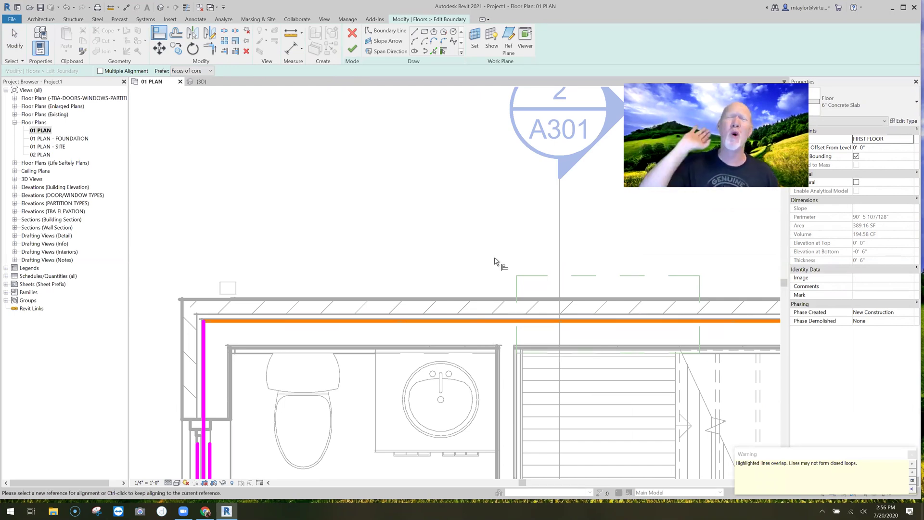
{"action": "key", "text": "Escape"}
{"action": "key", "text": "Escape"}
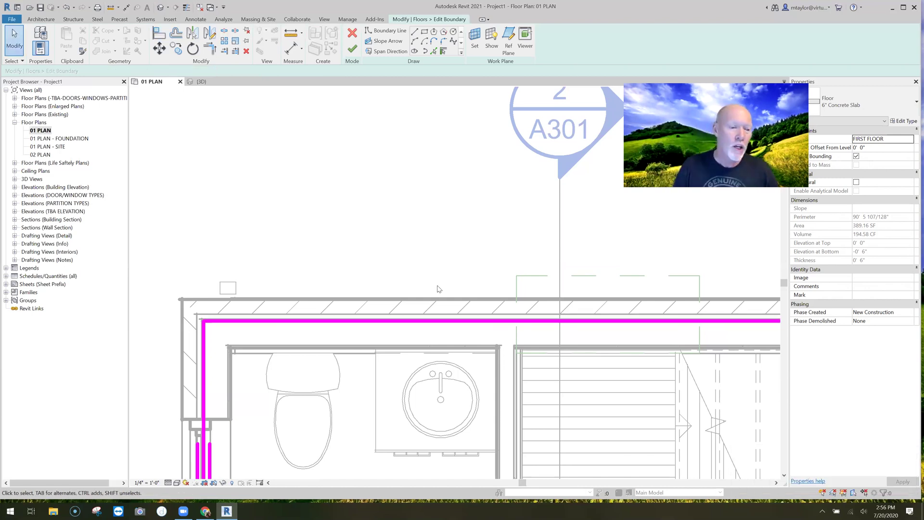
Try to finish the floor sketch with the two overlapping horizontal boundary segments, inspect the highlighted open ends, and continue sketching
{"action": "left_click", "coordinate": [407, 322]}
{"action": "left_click", "coordinate": [406, 198]}
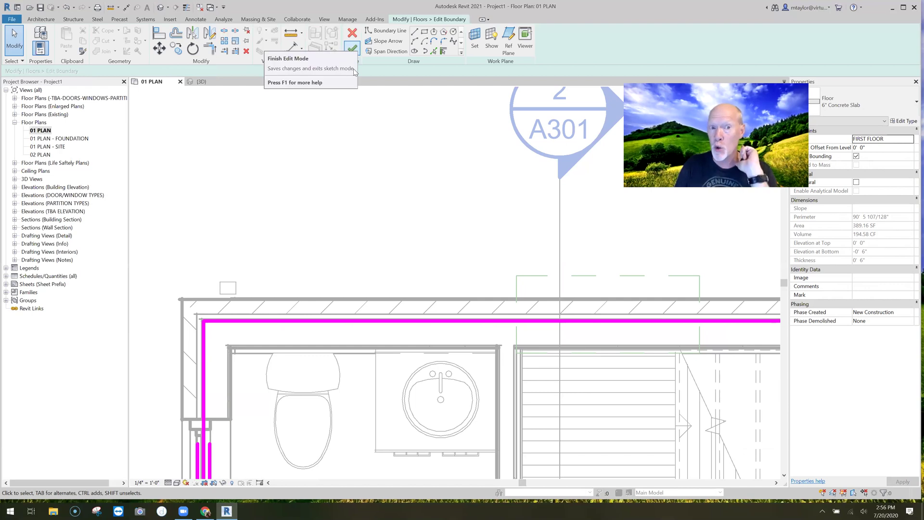
{"action": "left_click", "coordinate": [356, 51]}
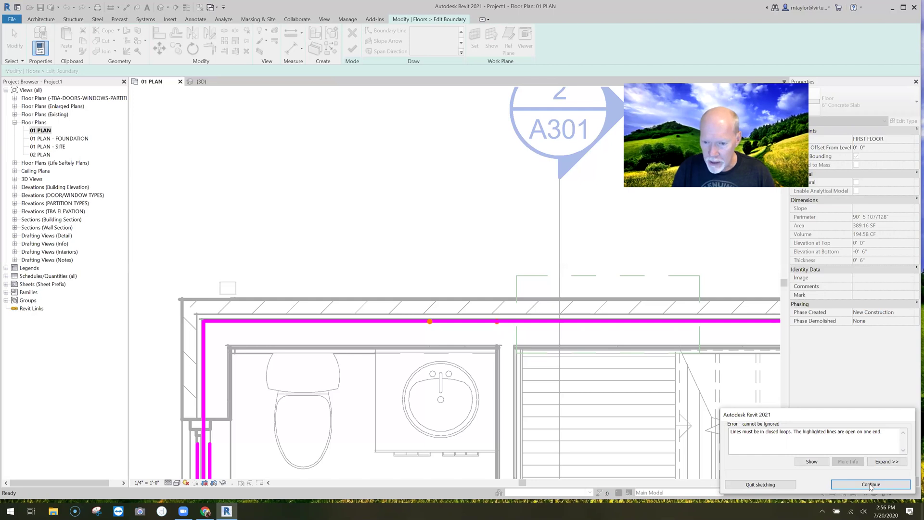
{"action": "key", "text": "Return"}
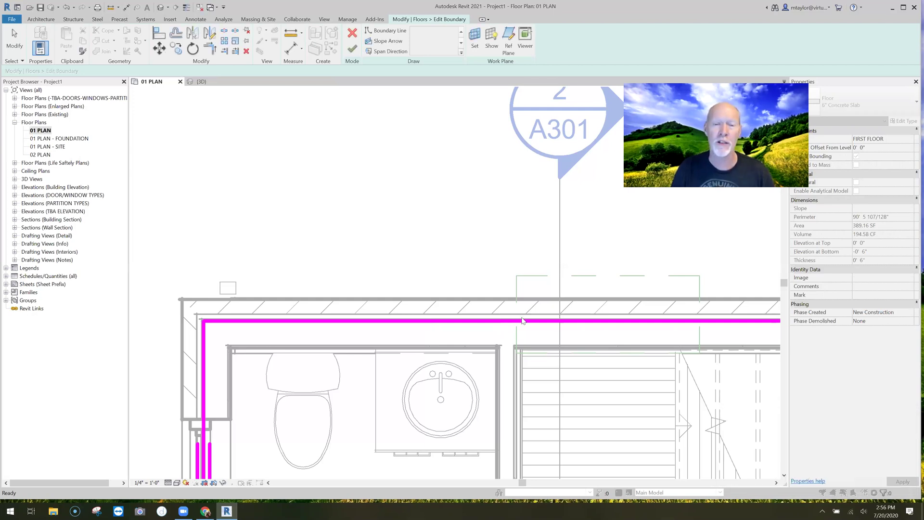
Shorten the longer horizontal boundary segment to meet the end of the toilet segment, and finish the floor with walls attached to its bottom
{"action": "scroll", "coordinate": [521, 321], "scroll_direction": "down", "scroll_amount": 2}
{"action": "left_click", "coordinate": [522, 321]}
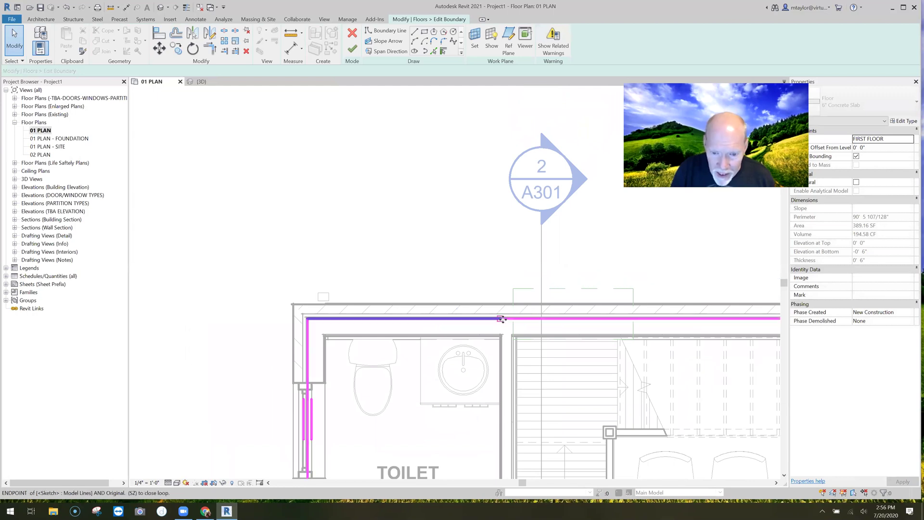
{"action": "scroll", "coordinate": [505, 319], "scroll_direction": "up", "scroll_amount": 3}
{"action": "left_click_drag", "start_coordinate": [494, 316], "coordinate": [541, 330]}
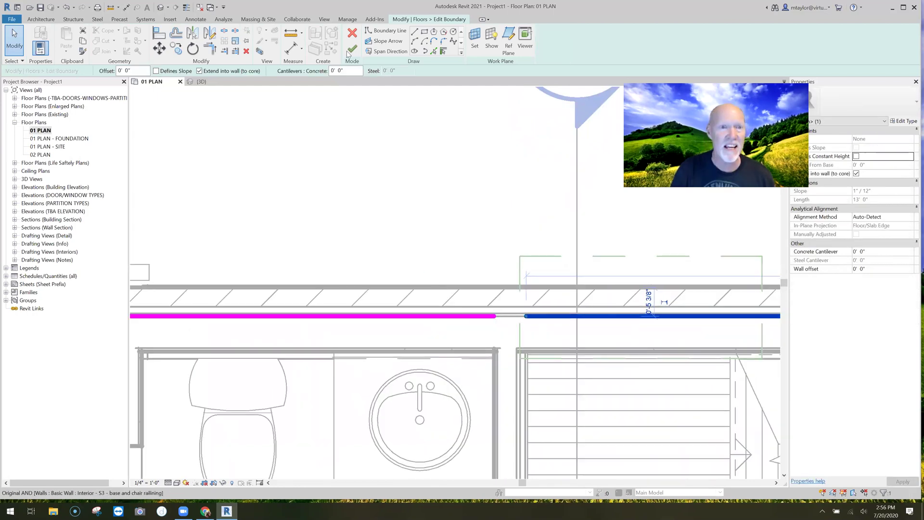
{"action": "key", "text": "ctrl+z"}
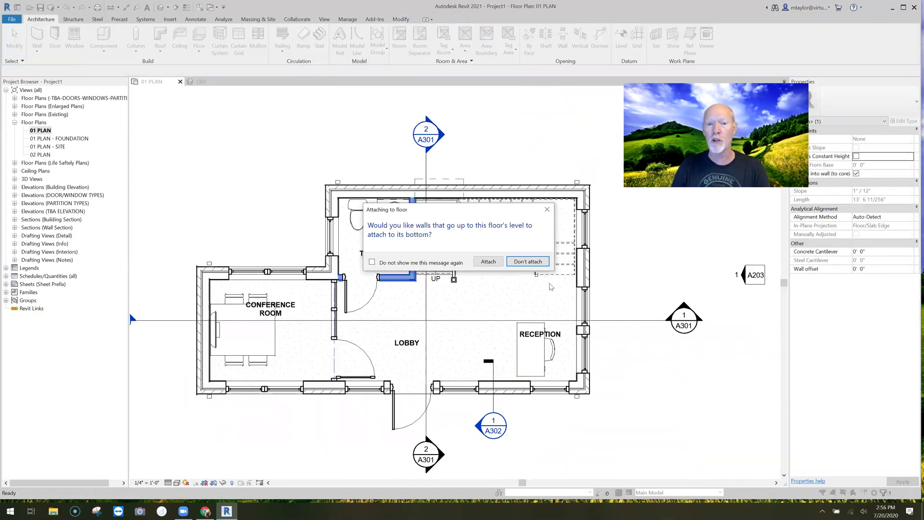
{"action": "left_click", "coordinate": [489, 262]}
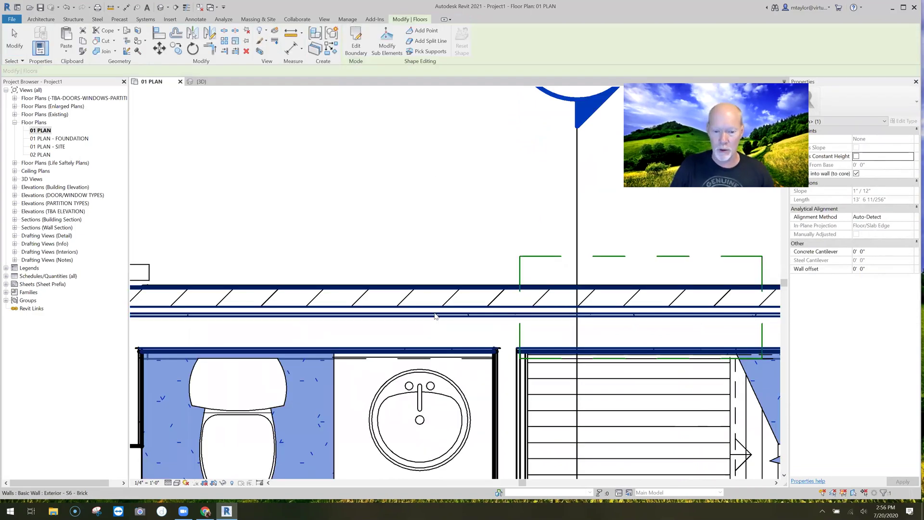
Check the 6" concrete slab in the plan, and reopen its boundary sketch for editing
{"action": "scroll", "coordinate": [435, 315], "scroll_direction": "down", "scroll_amount": 3}
{"action": "scroll", "coordinate": [387, 335], "scroll_direction": "down", "scroll_amount": 5}
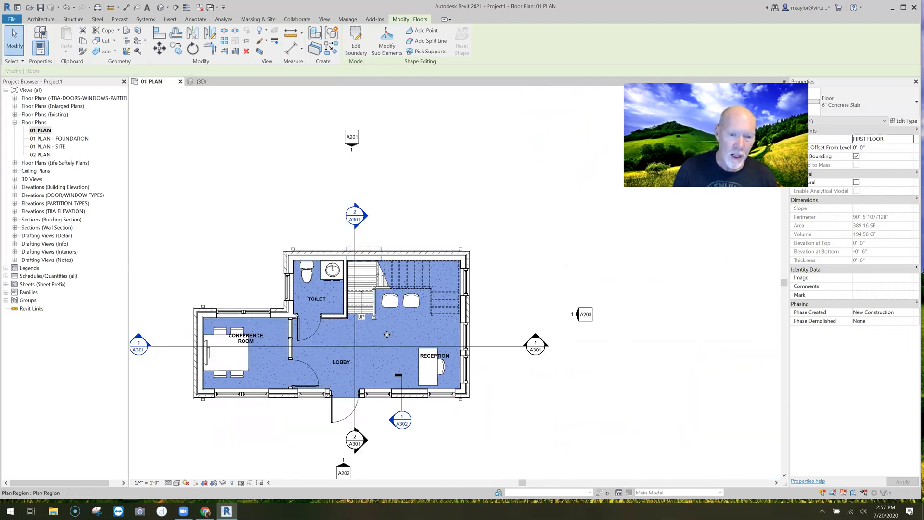
{"action": "scroll", "coordinate": [378, 333], "scroll_direction": "up", "scroll_amount": 2}
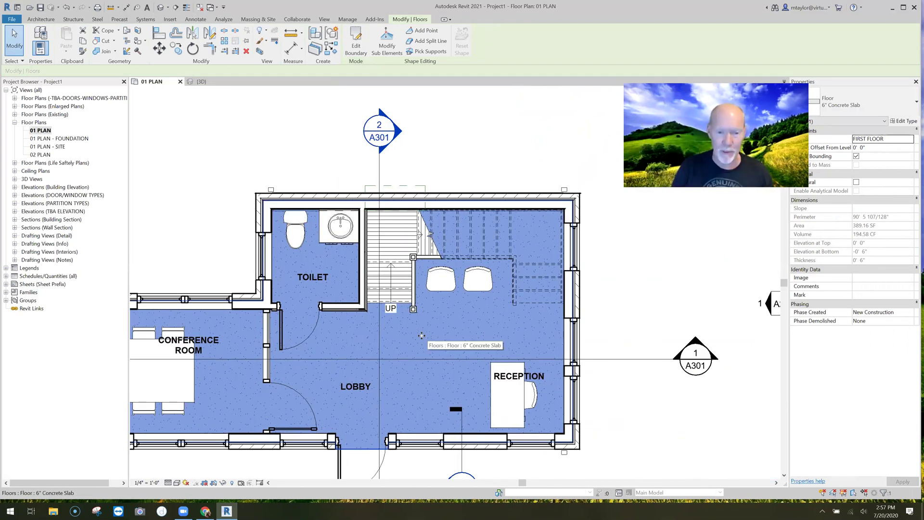
{"action": "middle_click_drag", "start_coordinate": [435, 342], "coordinate": [448, 345]}
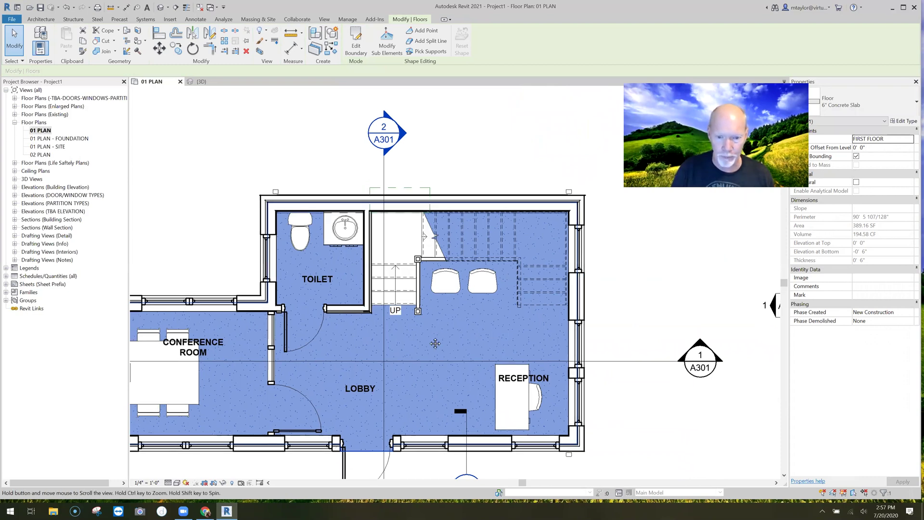
{"action": "key", "text": "Escape"}
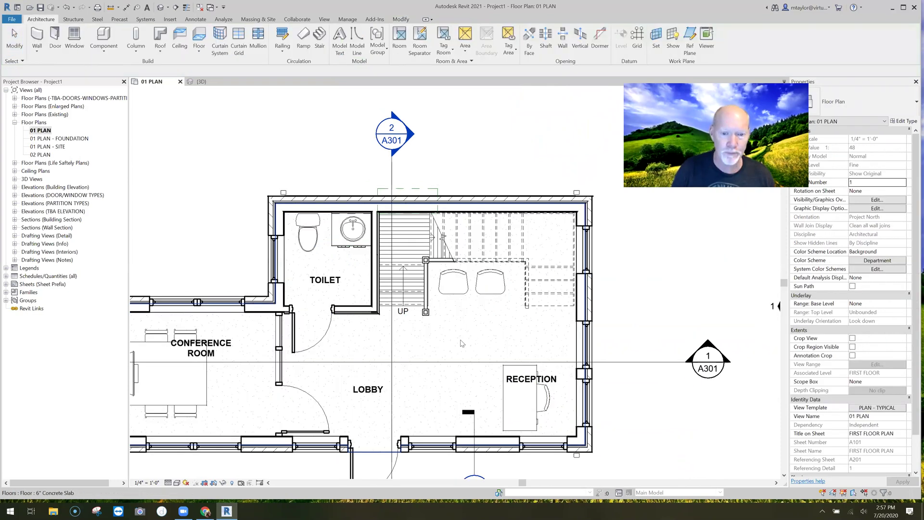
{"action": "left_click", "coordinate": [461, 220]}
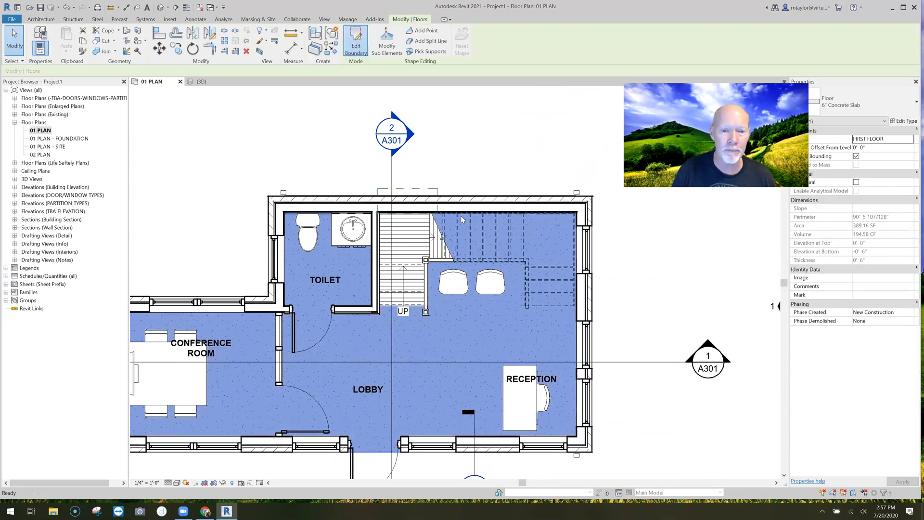
{"action": "double_click", "coordinate": [463, 203]}
{"action": "scroll", "coordinate": [463, 204], "scroll_direction": "up", "scroll_amount": 1}
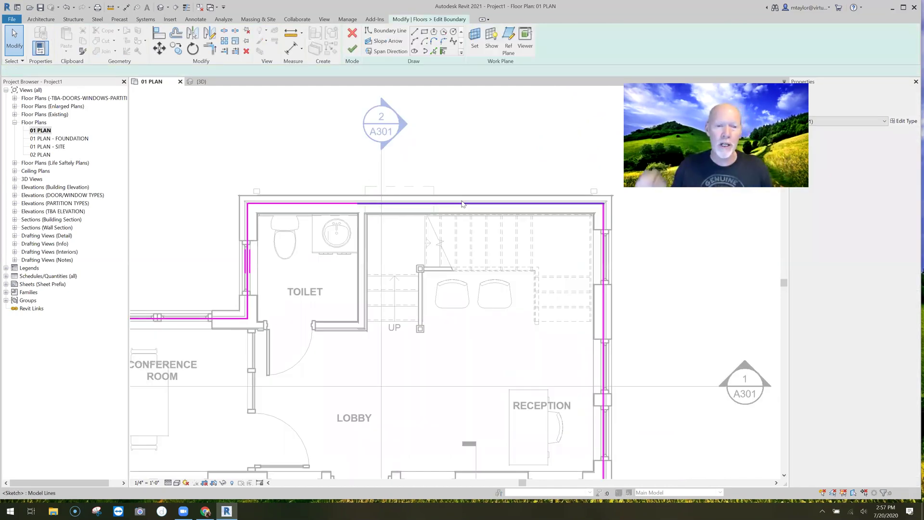
Draw a short boundary line directly over the long horizontal boundary segment above the stairs
{"action": "scroll", "coordinate": [463, 204], "scroll_direction": "up", "scroll_amount": 1}
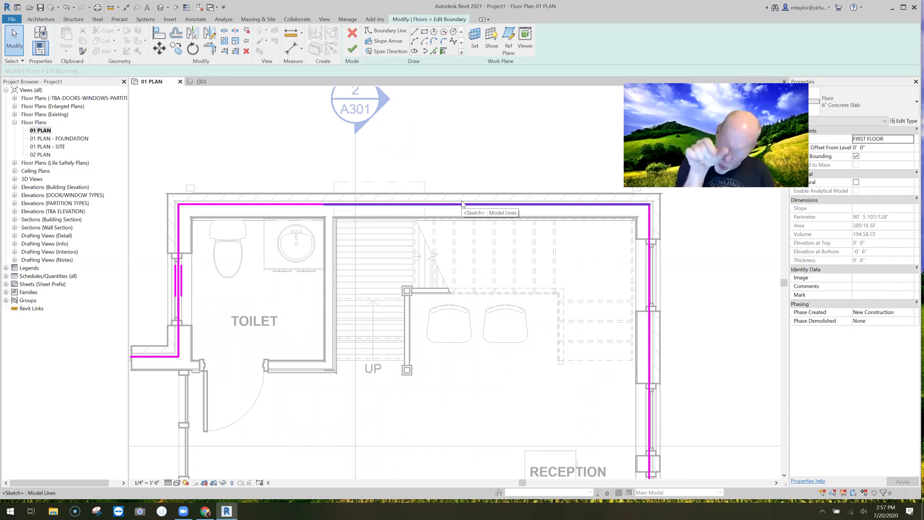
{"action": "left_click", "coordinate": [415, 31]}
{"action": "middle_click_drag", "start_coordinate": [552, 304], "coordinate": [470, 214]}
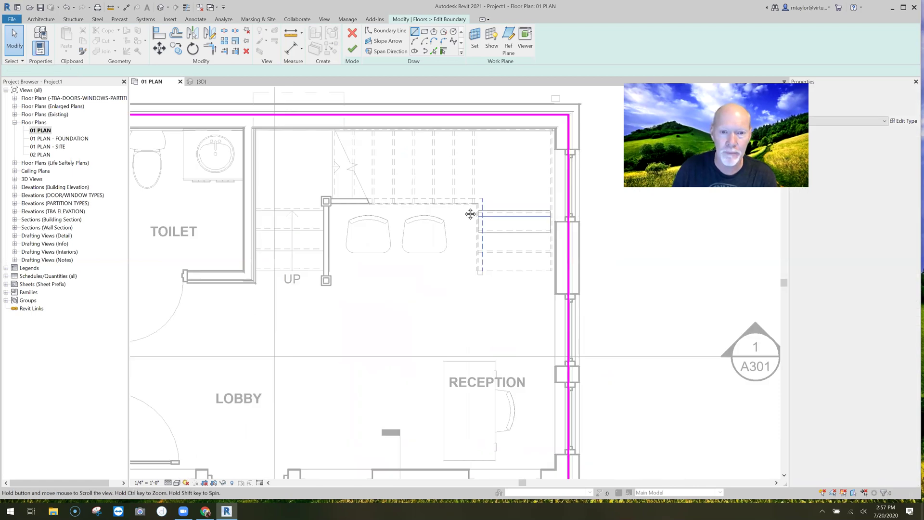
{"action": "scroll", "coordinate": [405, 134], "scroll_direction": "up", "scroll_amount": 1}
{"action": "scroll", "coordinate": [405, 120], "scroll_direction": "up", "scroll_amount": 2}
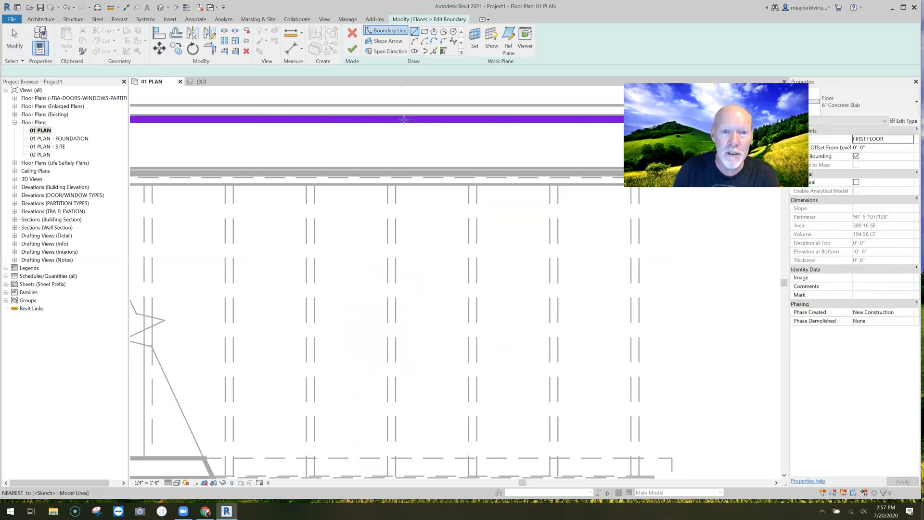
{"action": "left_click", "coordinate": [506, 119]}
{"action": "scroll", "coordinate": [425, 242], "scroll_direction": "down", "scroll_amount": 2}
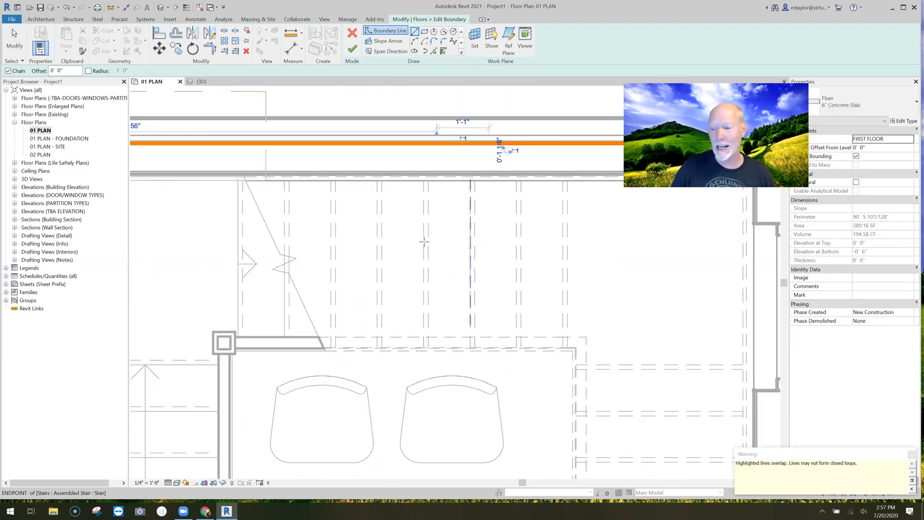
{"action": "scroll", "coordinate": [373, 178], "scroll_direction": "down", "scroll_amount": 2}
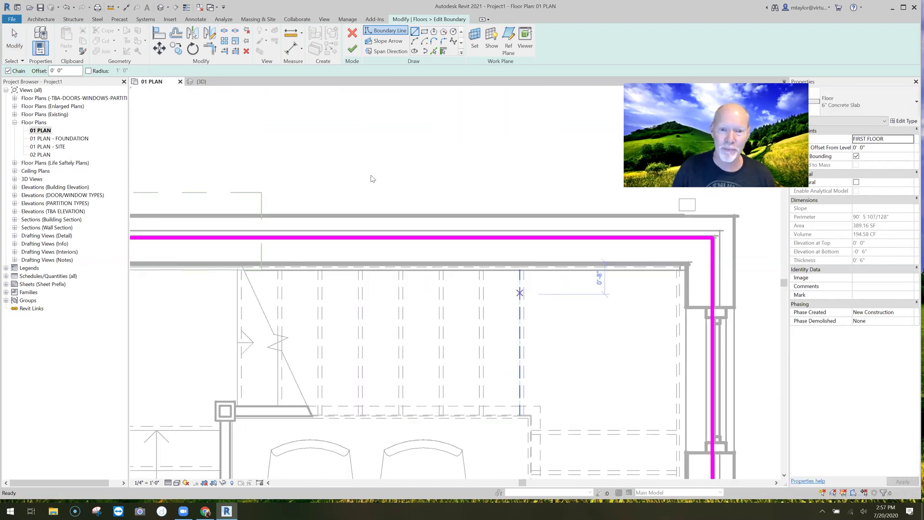
{"action": "key", "text": "Escape"}
{"action": "key", "text": "Escape"}
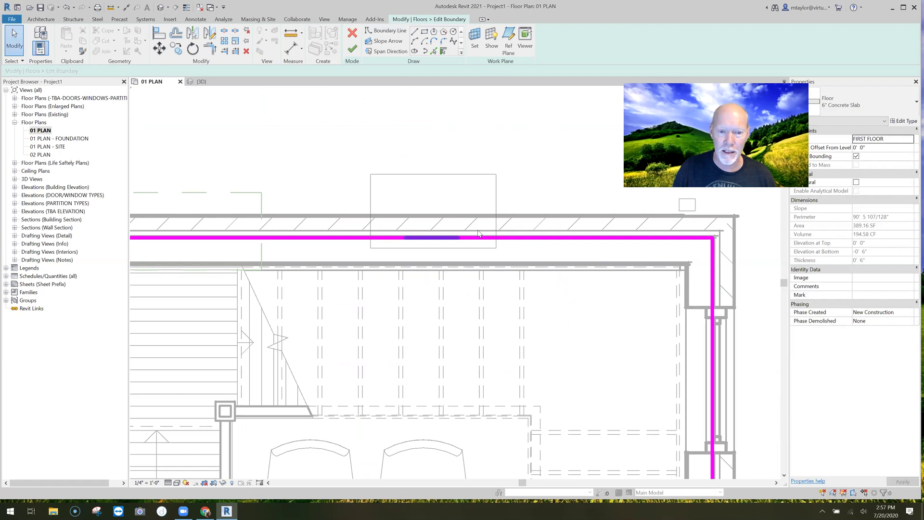
Select the long segment beneath the short line to compare them, and try to finish the floor sketch with both in place
{"action": "left_click_drag", "start_coordinate": [460, 218], "coordinate": [485, 248]}
{"action": "left_click", "coordinate": [493, 239]}
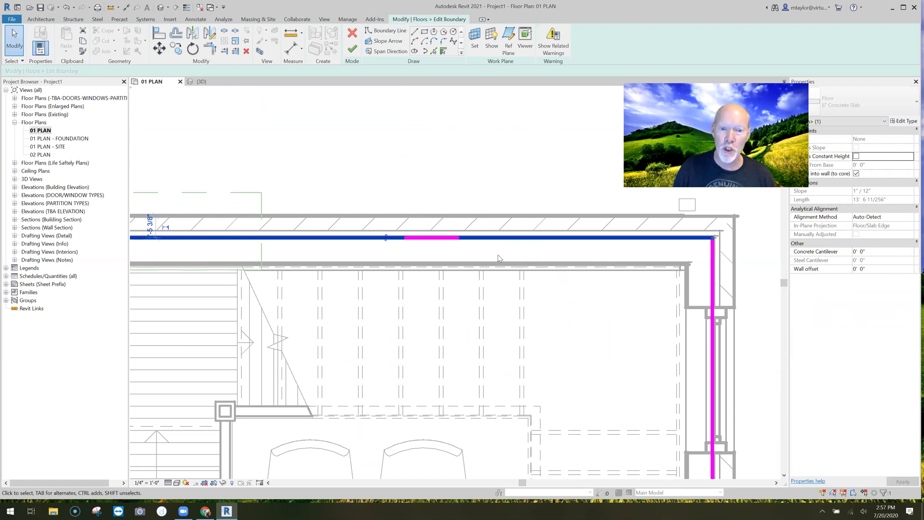
{"action": "scroll", "coordinate": [501, 285], "scroll_direction": "down", "scroll_amount": 5}
{"action": "left_click", "coordinate": [351, 50]}
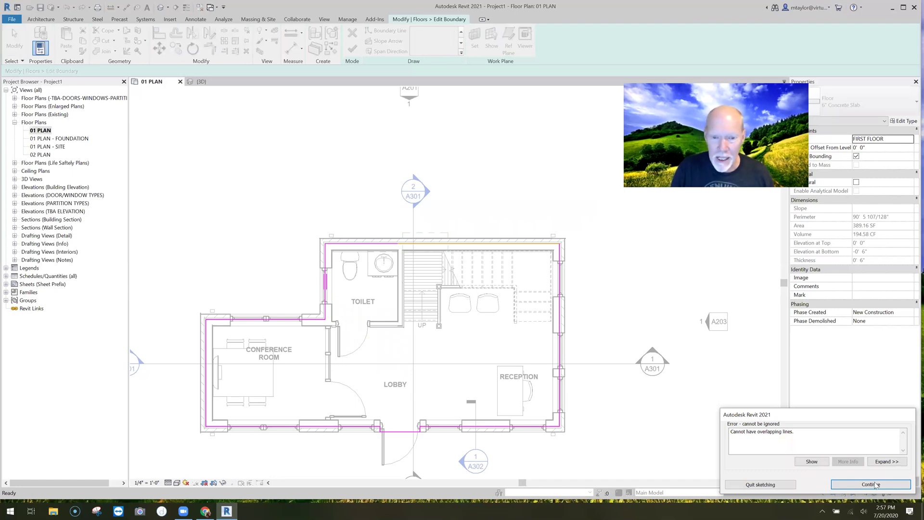
{"action": "left_click", "coordinate": [871, 484]}
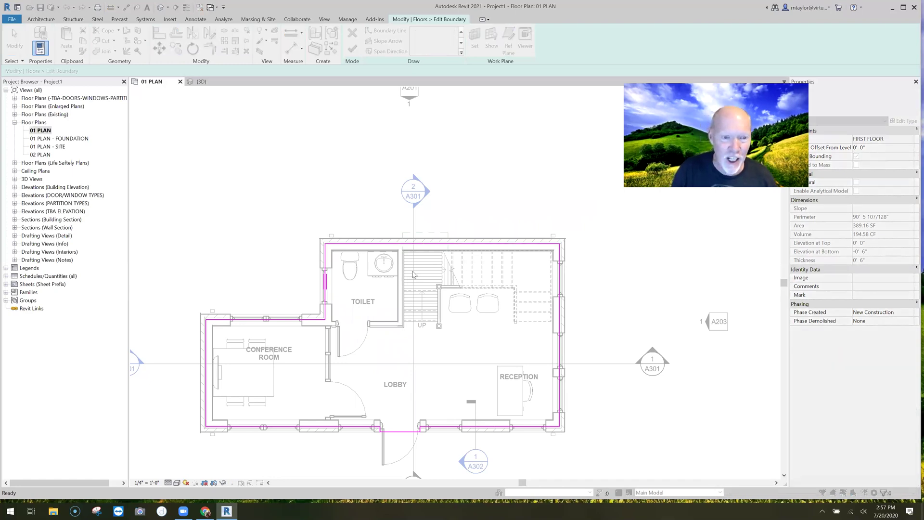
Try again to finish the floor sketch, inspect the highlighted lines above the stairs, and continue sketching
{"action": "scroll", "coordinate": [407, 277], "scroll_direction": "up", "scroll_amount": 3}
{"action": "scroll", "coordinate": [383, 279], "scroll_direction": "down", "scroll_amount": 1}
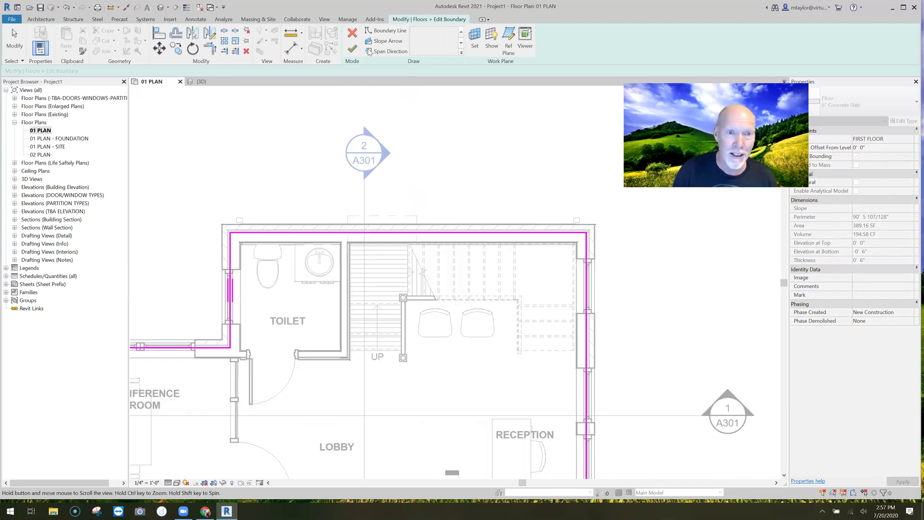
{"action": "left_click", "coordinate": [419, 234]}
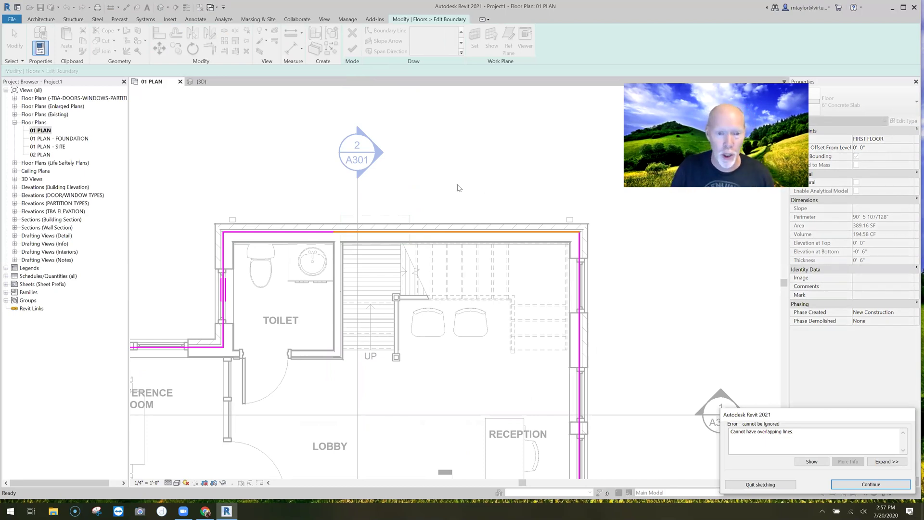
{"action": "left_click", "coordinate": [432, 187]}
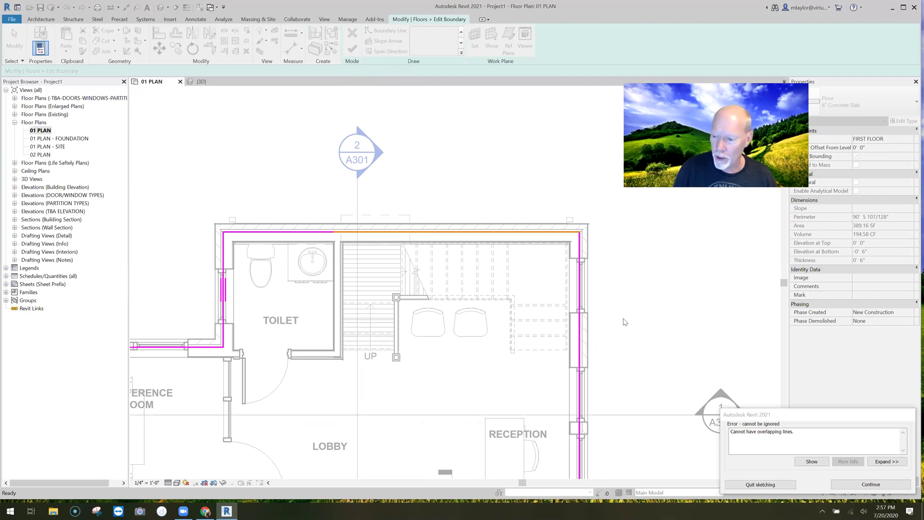
{"action": "left_click", "coordinate": [876, 485]}
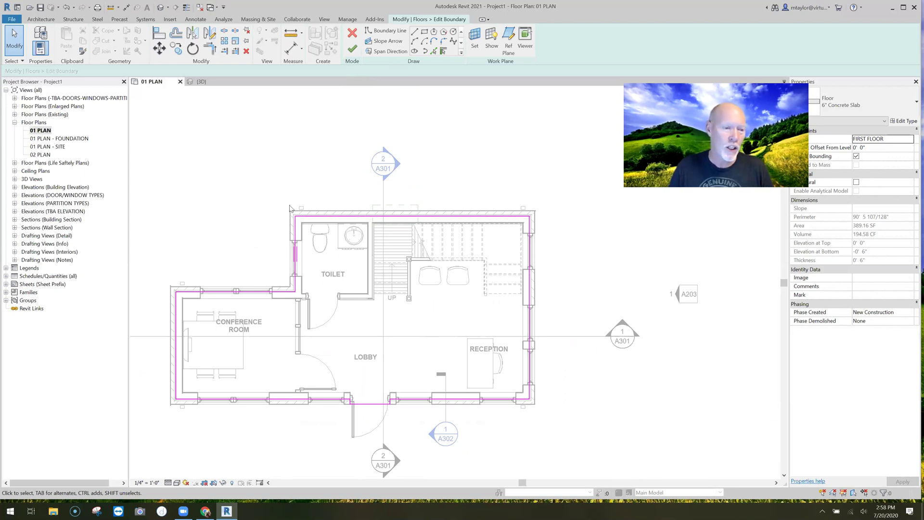
Window-select all floor boundary lines around the building to check how many there are, and clear the selection
{"action": "left_click_drag", "start_coordinate": [136, 153], "coordinate": [435, 341]}
{"action": "left_click_drag", "start_coordinate": [583, 450], "coordinate": [581, 449]}
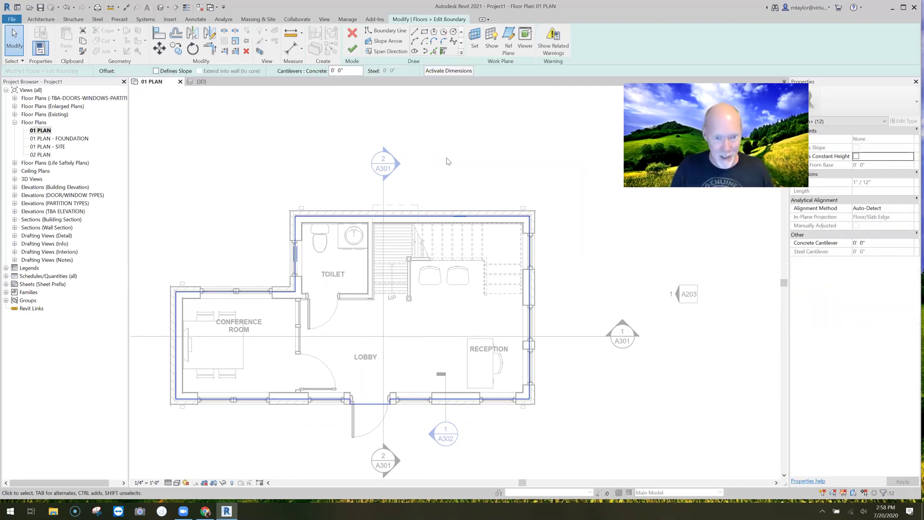
{"action": "key", "text": "Escape"}
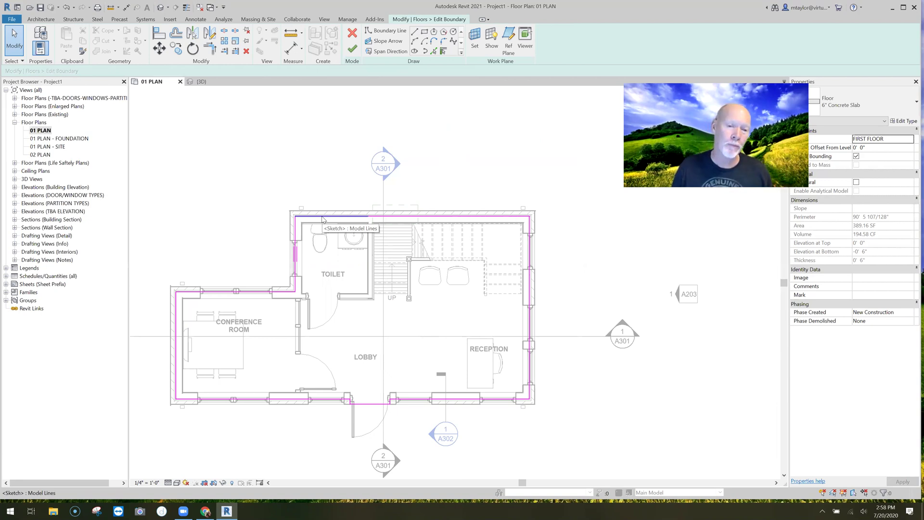
Select the connected chain of boundary lines from the segment above the toilet and examine the run above the stairs for lines left out
{"action": "key", "text": "Tab"}
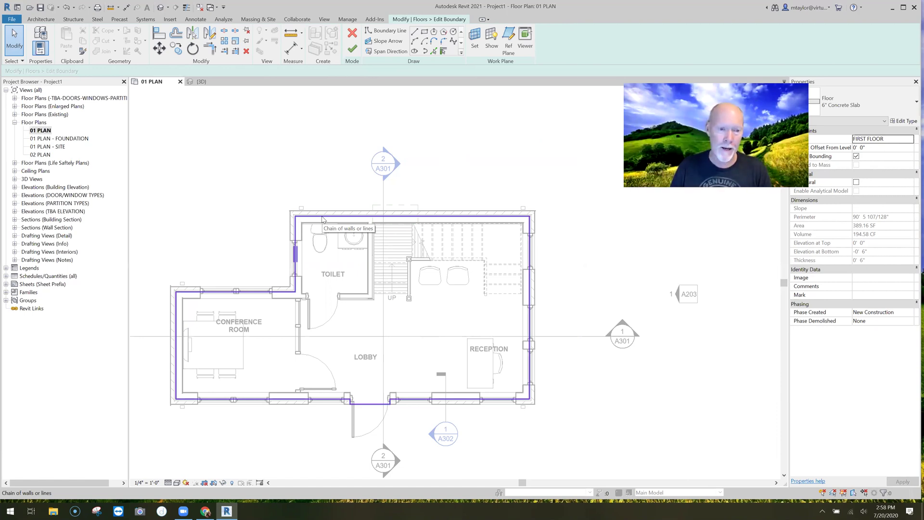
{"action": "left_click", "coordinate": [324, 219]}
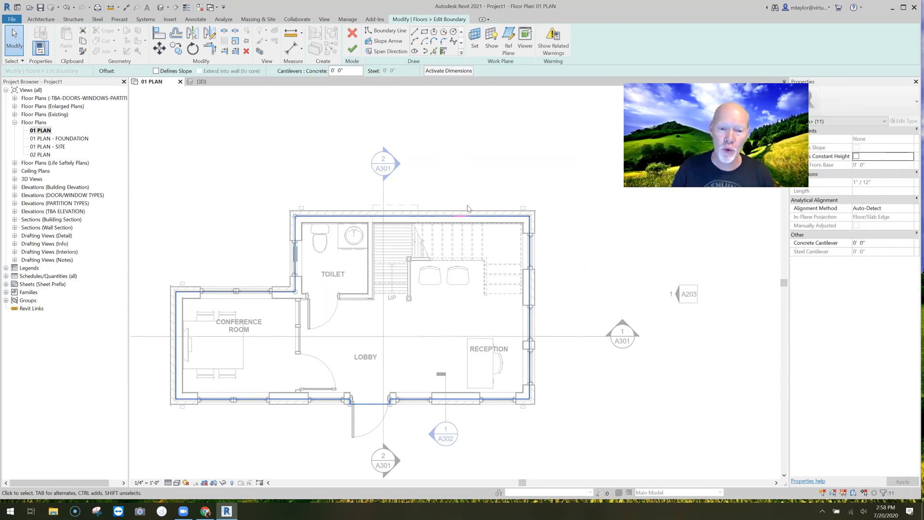
{"action": "scroll", "coordinate": [466, 210], "scroll_direction": "up", "scroll_amount": 5}
{"action": "scroll", "coordinate": [438, 176], "scroll_direction": "up", "scroll_amount": 2}
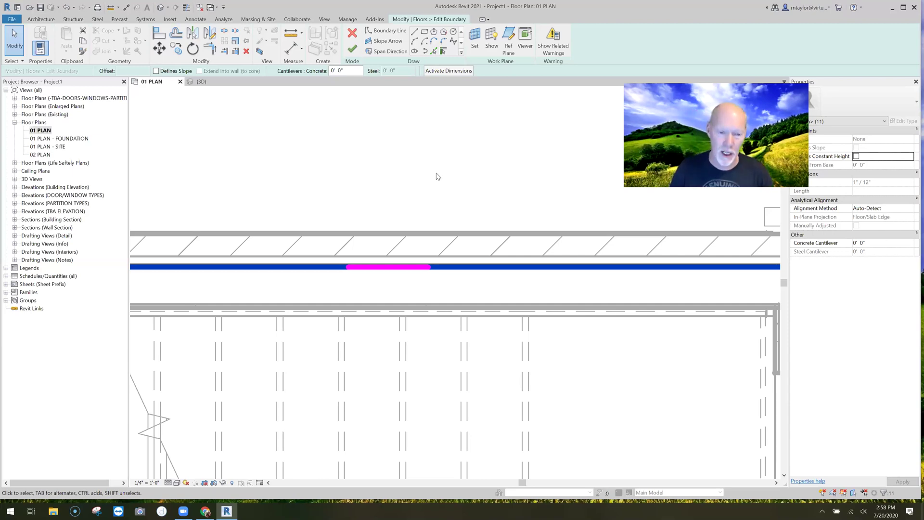
{"action": "scroll", "coordinate": [385, 290], "scroll_direction": "up", "scroll_amount": 3}
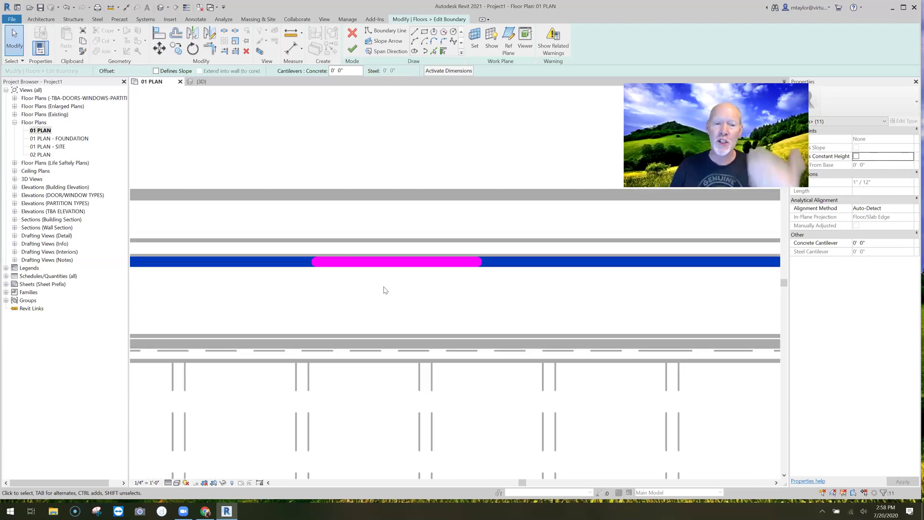
{"action": "scroll", "coordinate": [386, 293], "scroll_direction": "down", "scroll_amount": 3}
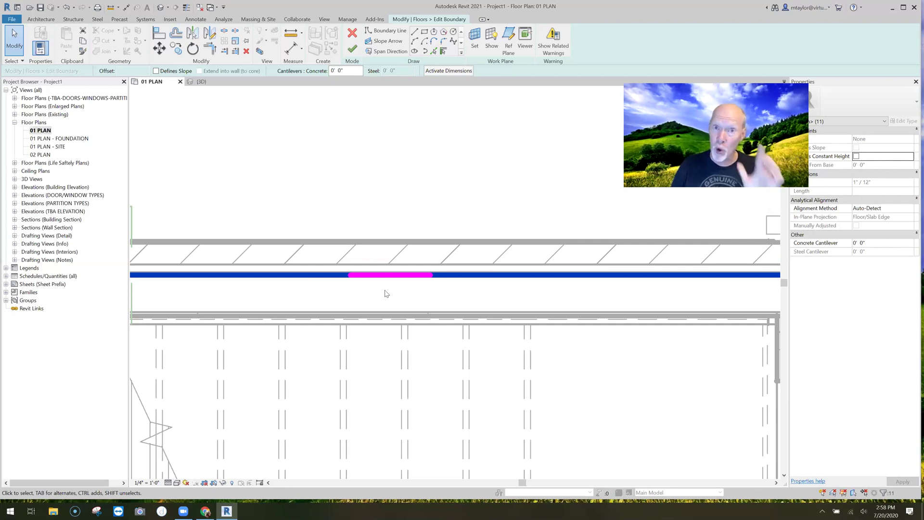
{"action": "scroll", "coordinate": [385, 293], "scroll_direction": "down", "scroll_amount": 3}
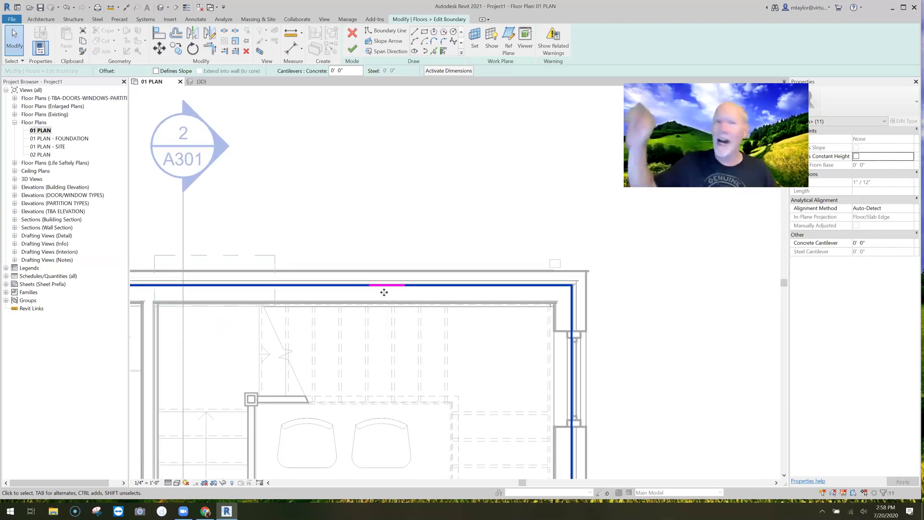
{"action": "scroll", "coordinate": [384, 292], "scroll_direction": "down", "scroll_amount": 2}
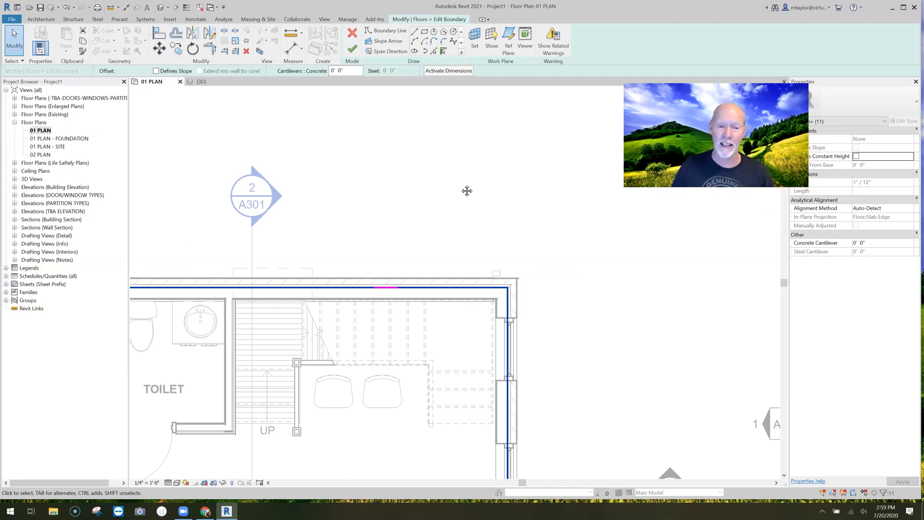
Clear the chain selection and select the boundary lines along the reception wall and the toilet and stair wall to check for overlaps
{"action": "middle_click_drag", "start_coordinate": [413, 245], "coordinate": [467, 190]}
{"action": "scroll", "coordinate": [459, 186], "scroll_direction": "down", "scroll_amount": 2}
{"action": "left_click", "coordinate": [392, 194]}
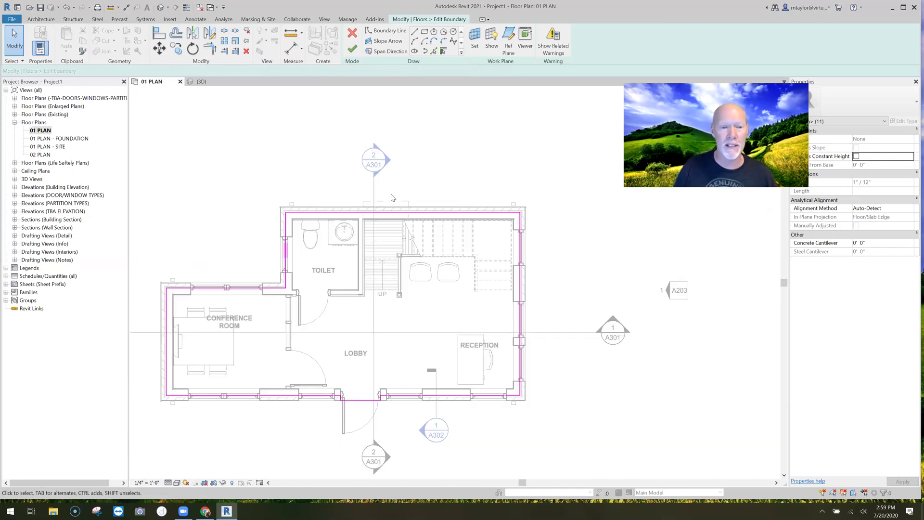
{"action": "left_click_drag", "start_coordinate": [502, 176], "coordinate": [579, 427]}
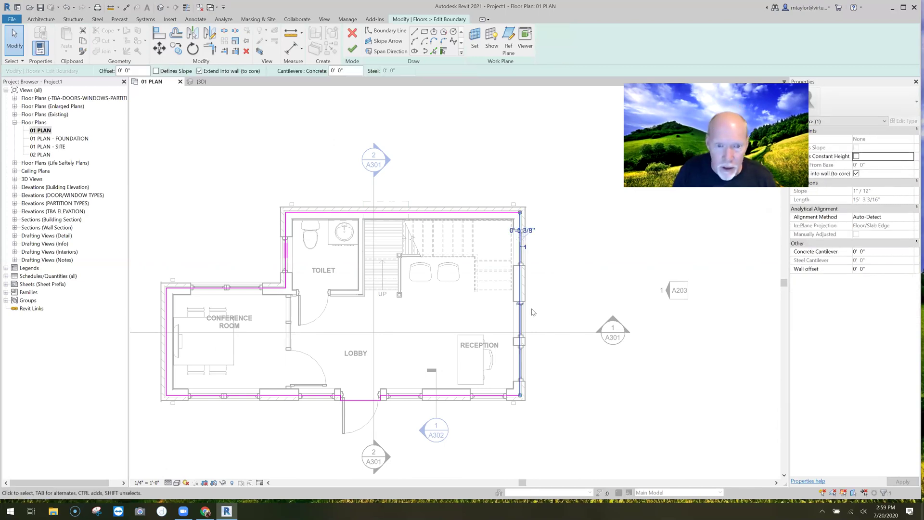
{"action": "left_click", "coordinate": [447, 211], "text": "ctrl"}
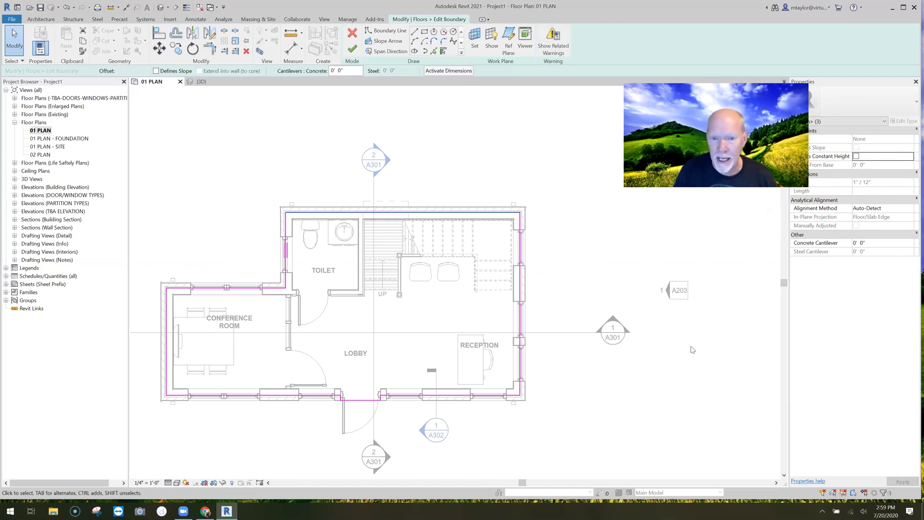
{"action": "left_click", "coordinate": [354, 211]}
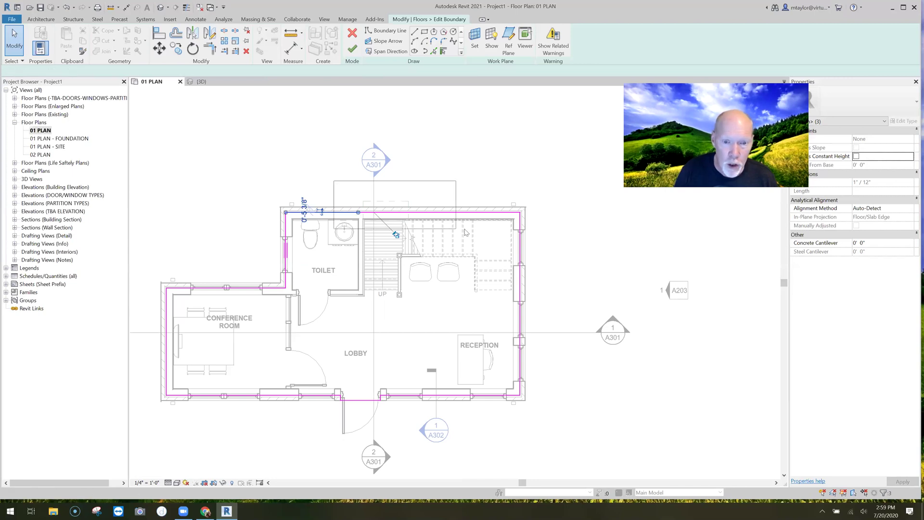
Window-select parts of the boundary along the toilet and stair wall to isolate the short overlapping line and the segment above the toilet
{"action": "left_click_drag", "start_coordinate": [333, 181], "coordinate": [463, 226]}
{"action": "scroll", "coordinate": [462, 226], "scroll_direction": "up", "scroll_amount": 3}
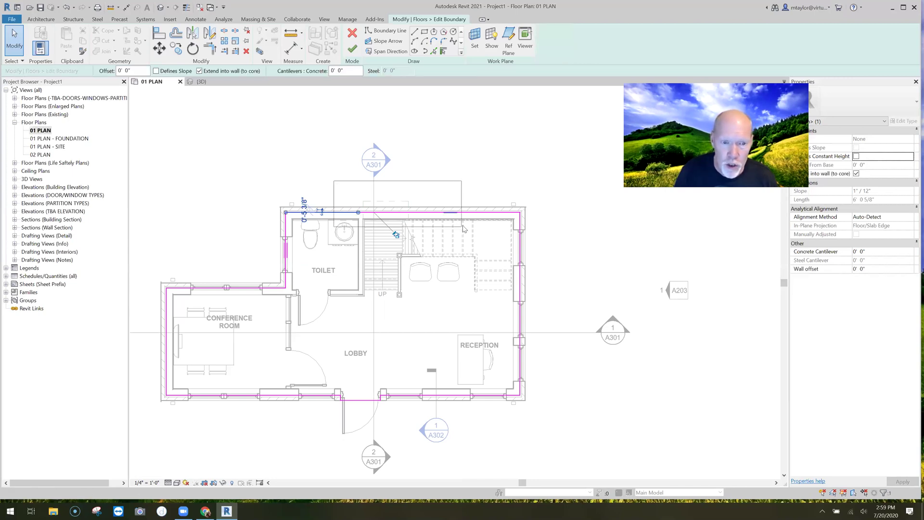
{"action": "scroll", "coordinate": [373, 180], "scroll_direction": "down", "scroll_amount": 2}
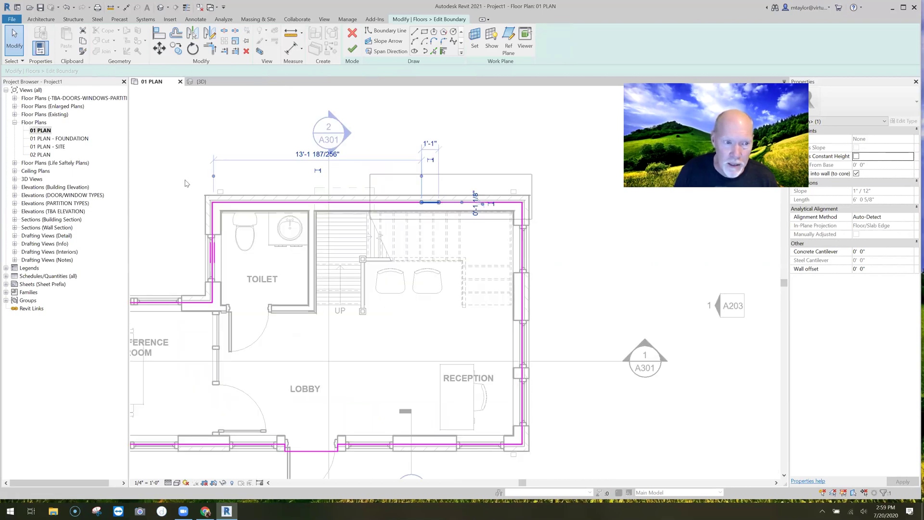
{"action": "left_click_drag", "start_coordinate": [187, 182], "coordinate": [408, 209]}
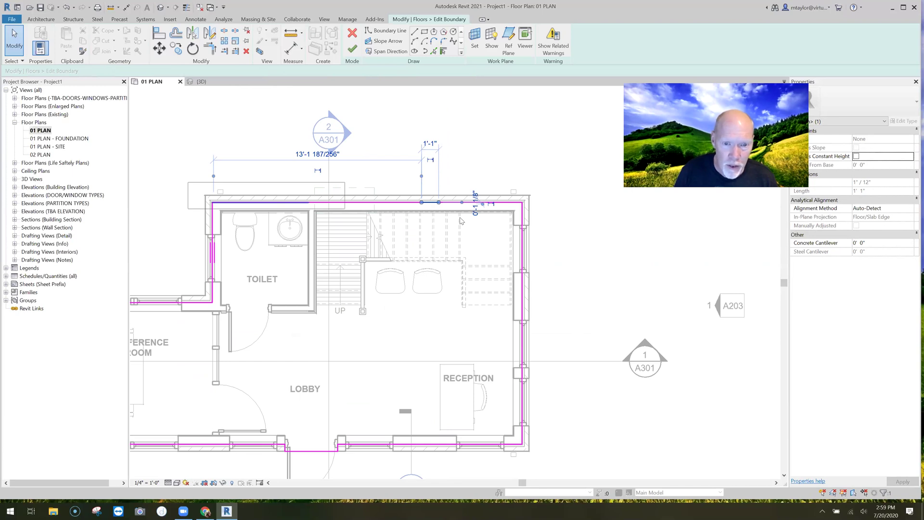
{"action": "left_click", "coordinate": [410, 164]}
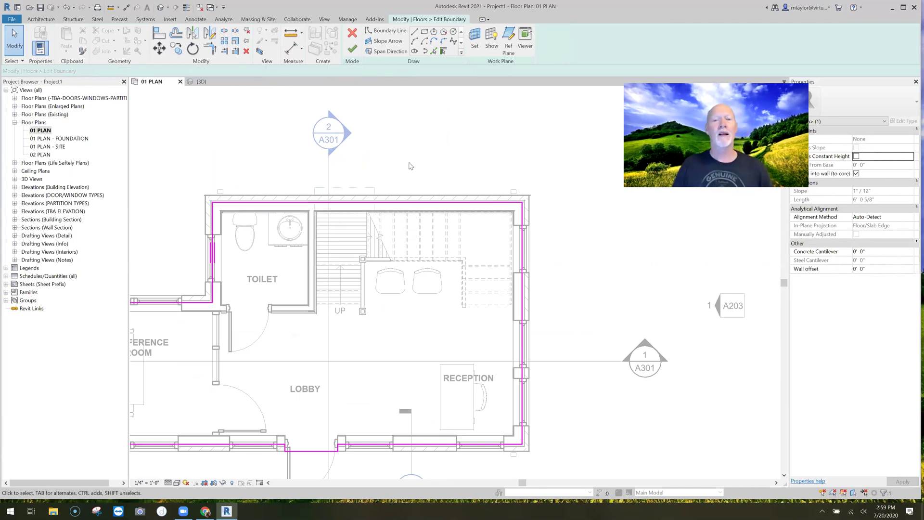
Delete the short overlapping line above the stairs and finish the 6" concrete slab sketch without attaching the walls to the floor
{"action": "scroll", "coordinate": [411, 185], "scroll_direction": "down", "scroll_amount": 2}
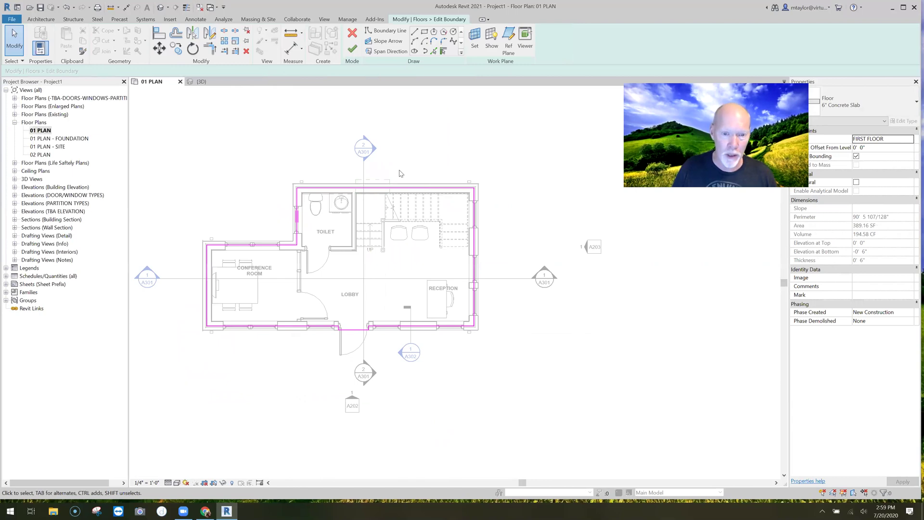
{"action": "scroll", "coordinate": [430, 200], "scroll_direction": "down", "scroll_amount": 2}
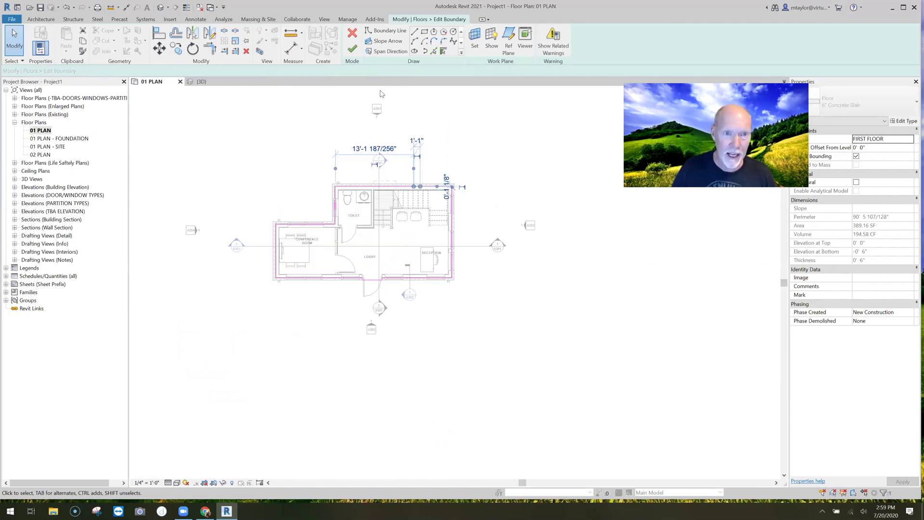
{"action": "left_click", "coordinate": [353, 49]}
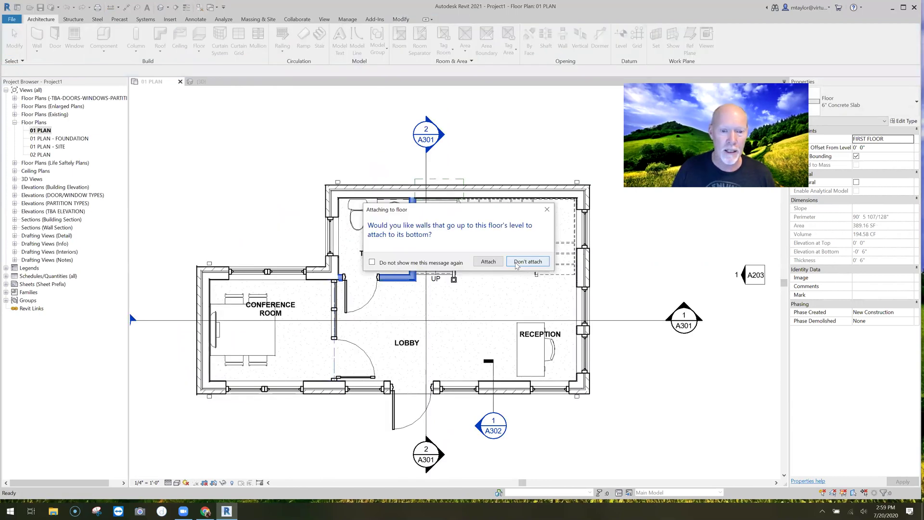
{"action": "key", "text": "Return"}
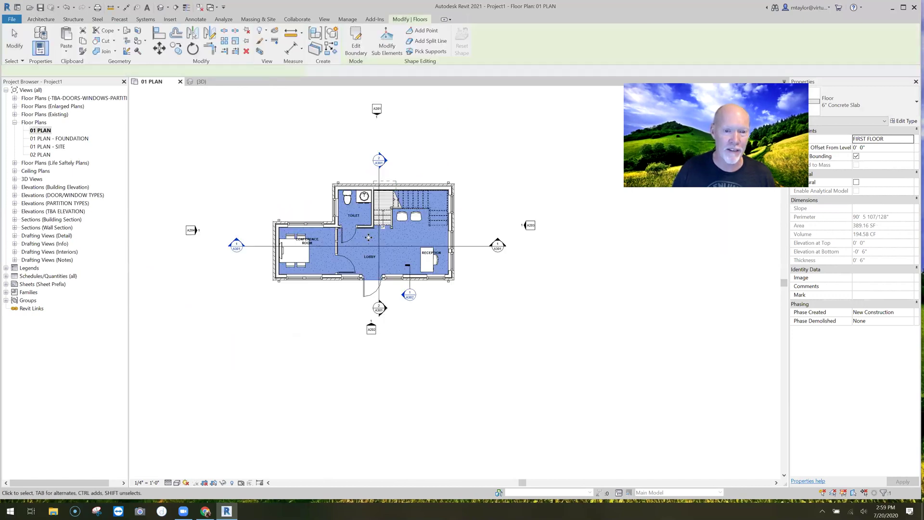
{"action": "scroll", "coordinate": [395, 234], "scroll_direction": "up", "scroll_amount": 3}
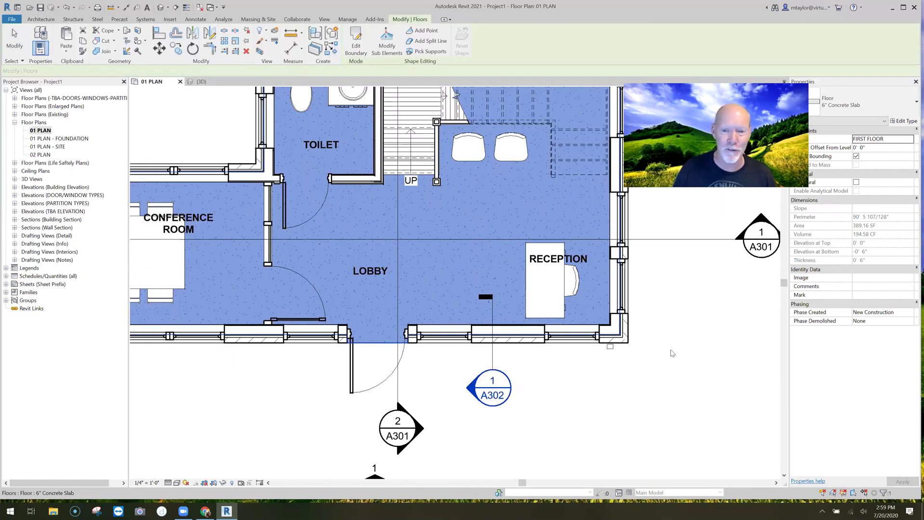
{"action": "scroll", "coordinate": [640, 365], "scroll_direction": "down", "scroll_amount": 3}
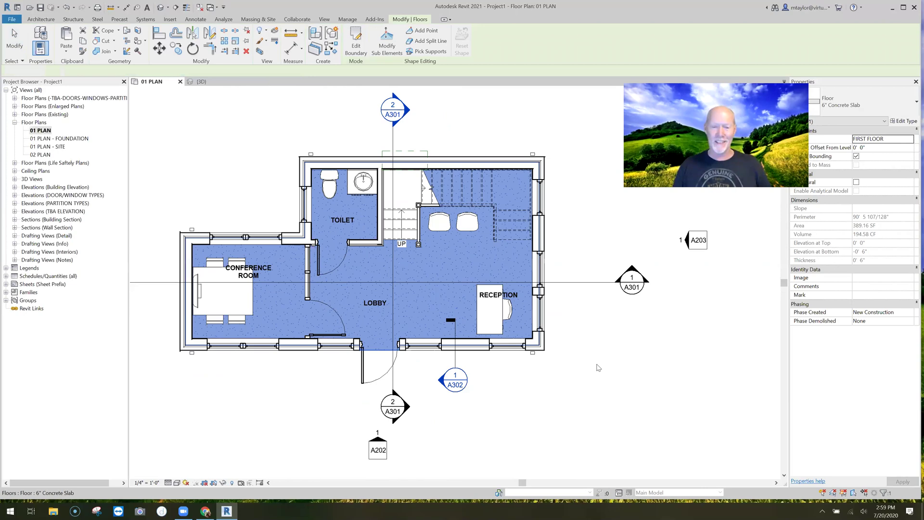